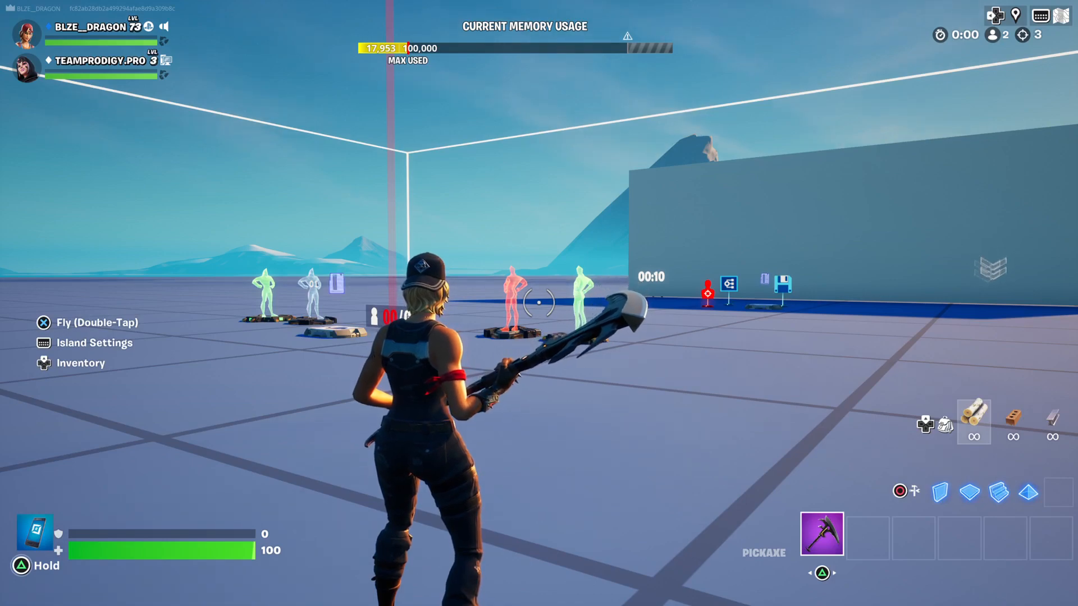
- Start the island's game from edit mode to test the round setup
{"action": "key", "text": "a"}
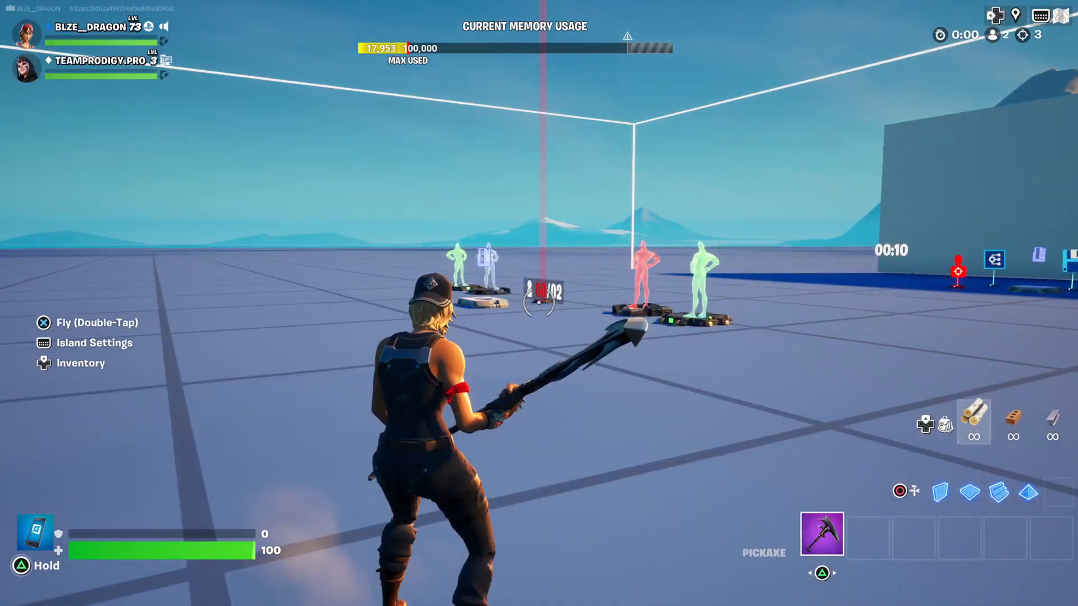
{"action": "key", "text": "Escape"}
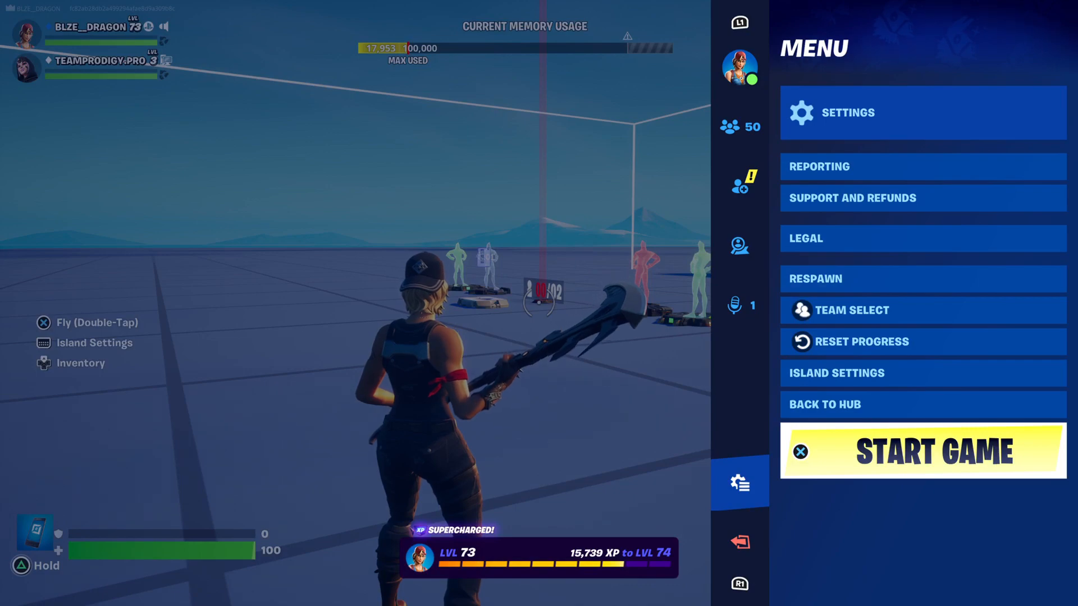
{"action": "key", "text": "Down"}
{"action": "key", "text": "Down"}
{"action": "key", "text": "Down"}
{"action": "key", "text": "Down"}
{"action": "key", "text": "Down"}
{"action": "key", "text": "Down"}
{"action": "key", "text": "Down"}
{"action": "key", "text": "Down"}
{"action": "key", "text": "Down"}
{"action": "key", "text": "Down"}
{"action": "key", "text": "Return"}
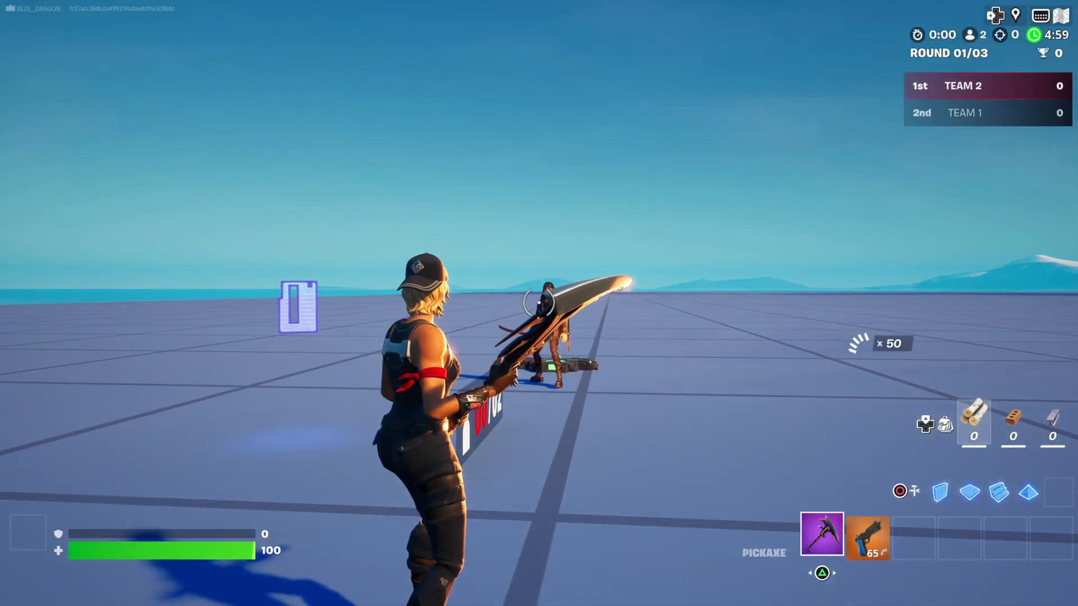
- Check the team scores on the round scoreboard and end the test game
{"action": "key", "text": "Escape"}
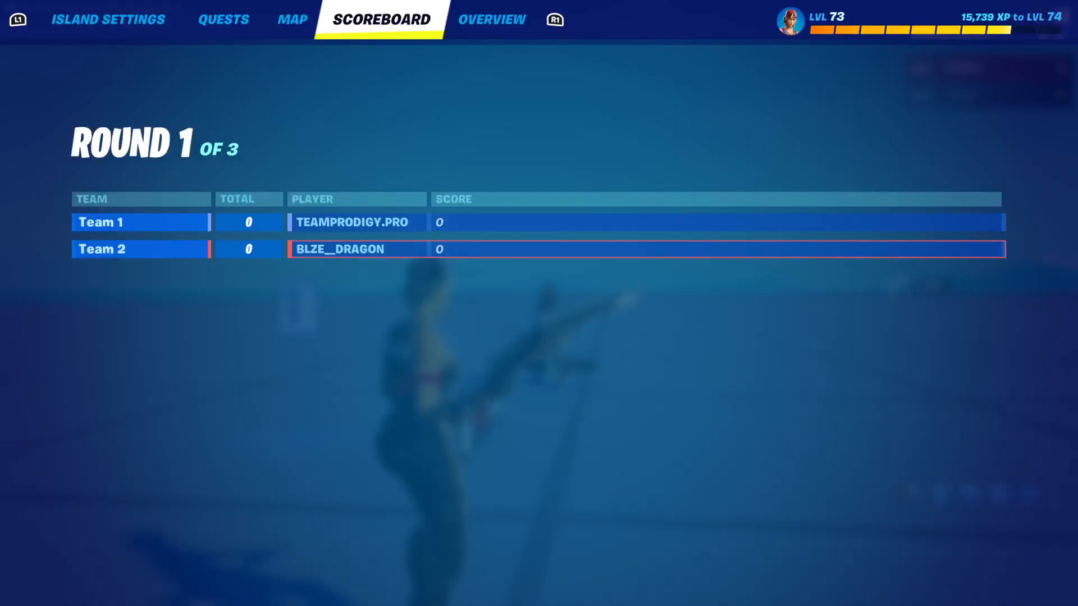
{"action": "key", "text": "Escape"}
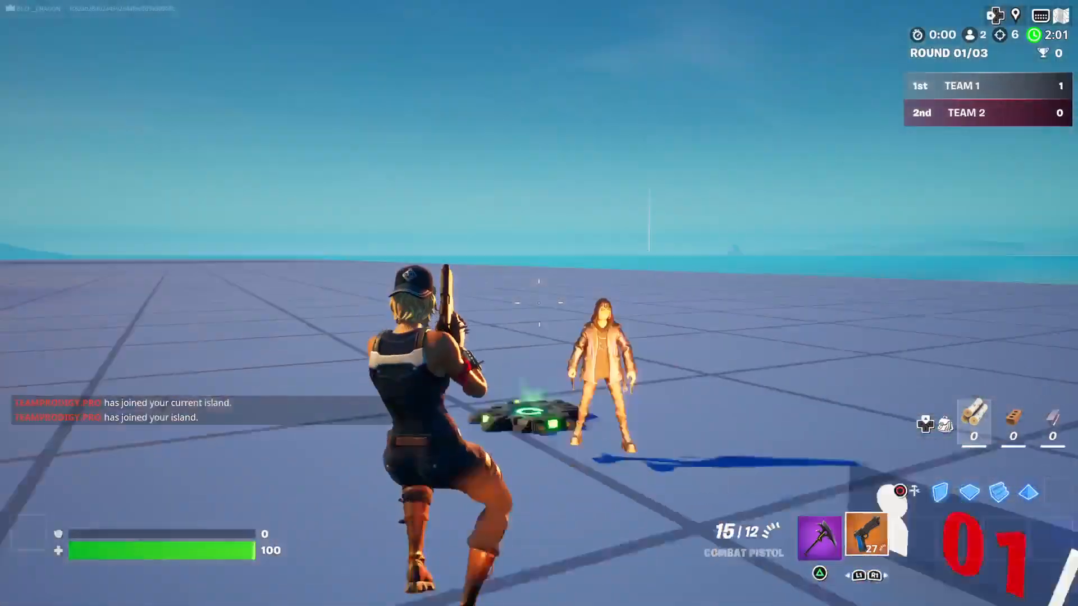
{"action": "key", "text": "Escape"}
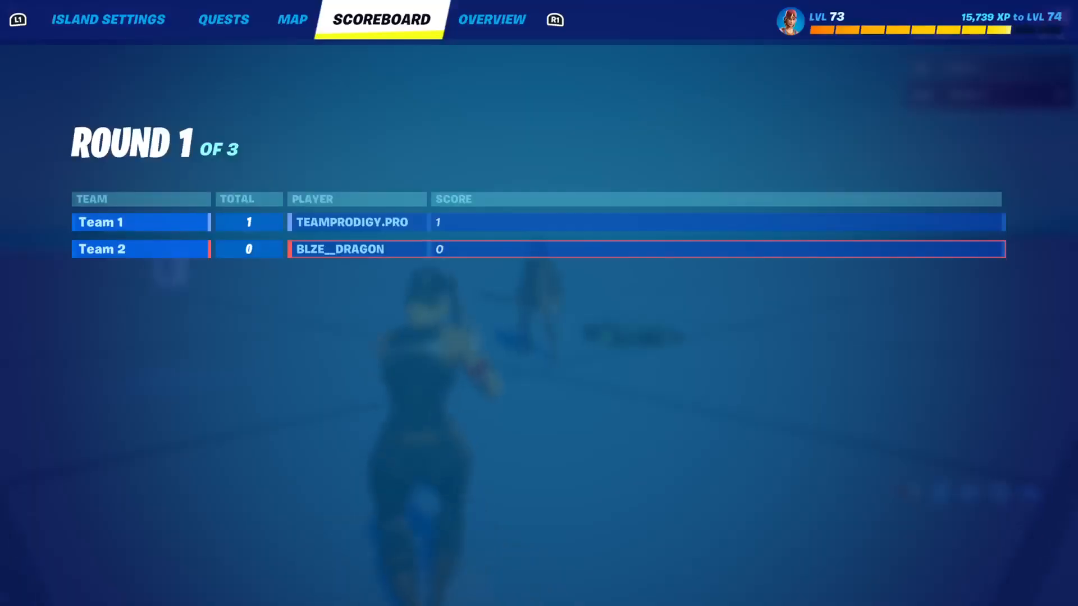
{"action": "key", "text": "Escape"}
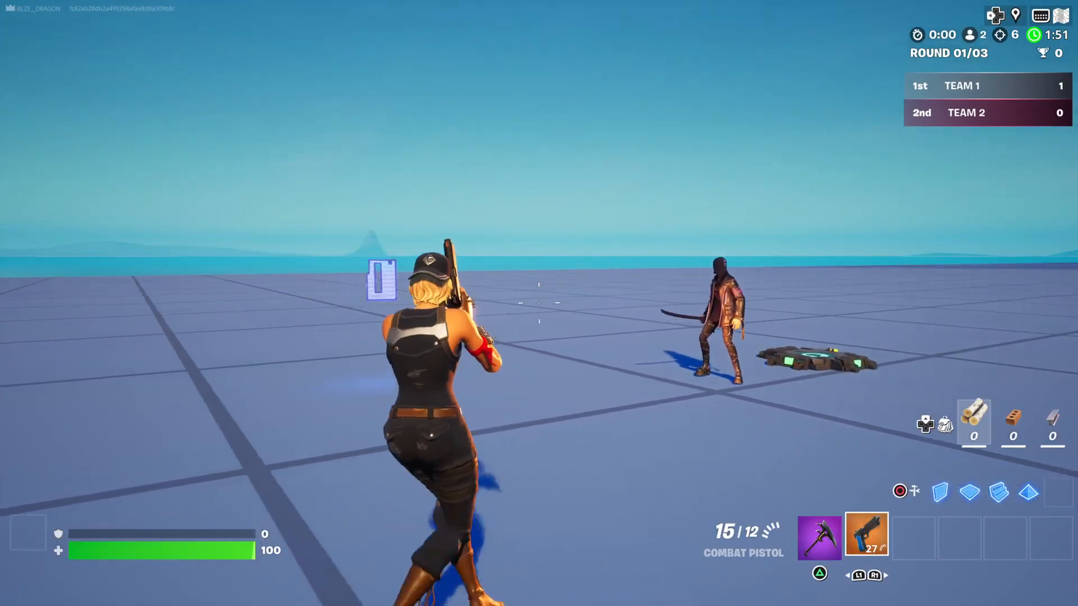
{"action": "key", "text": "Escape"}
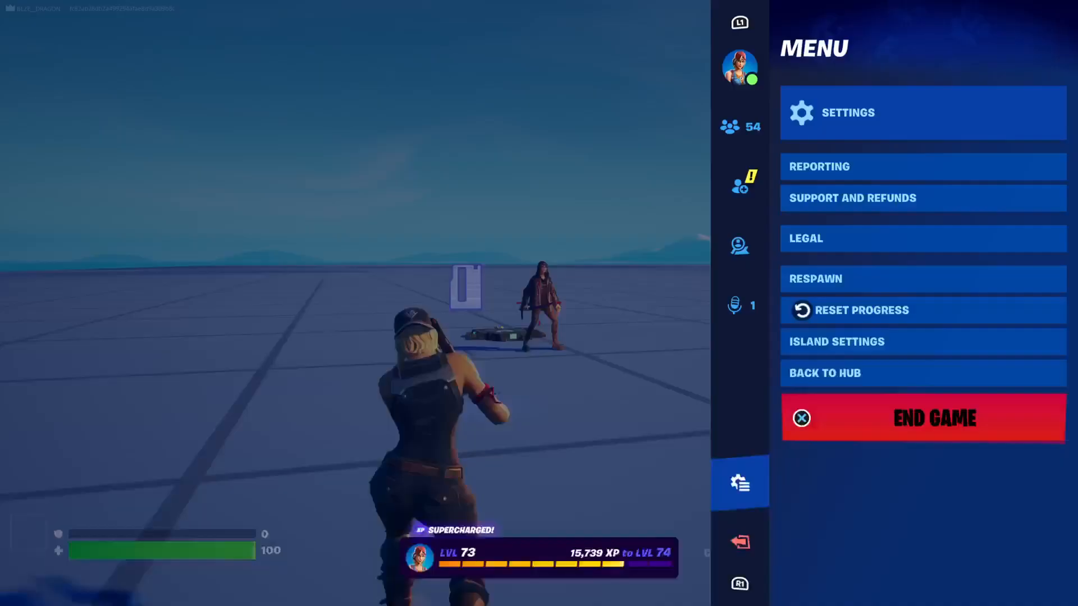
{"action": "key", "text": "Escape"}
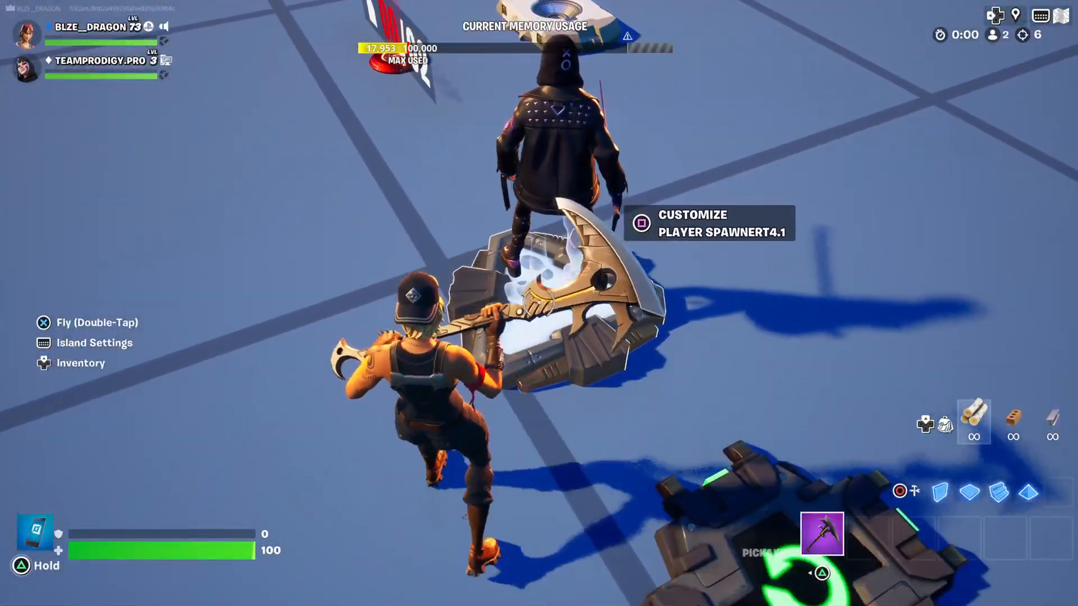
- On Player Spawner Tr4.2, add Save Point T4 as a receiving device for the On Player Spawned event
{"action": "key", "text": "e"}
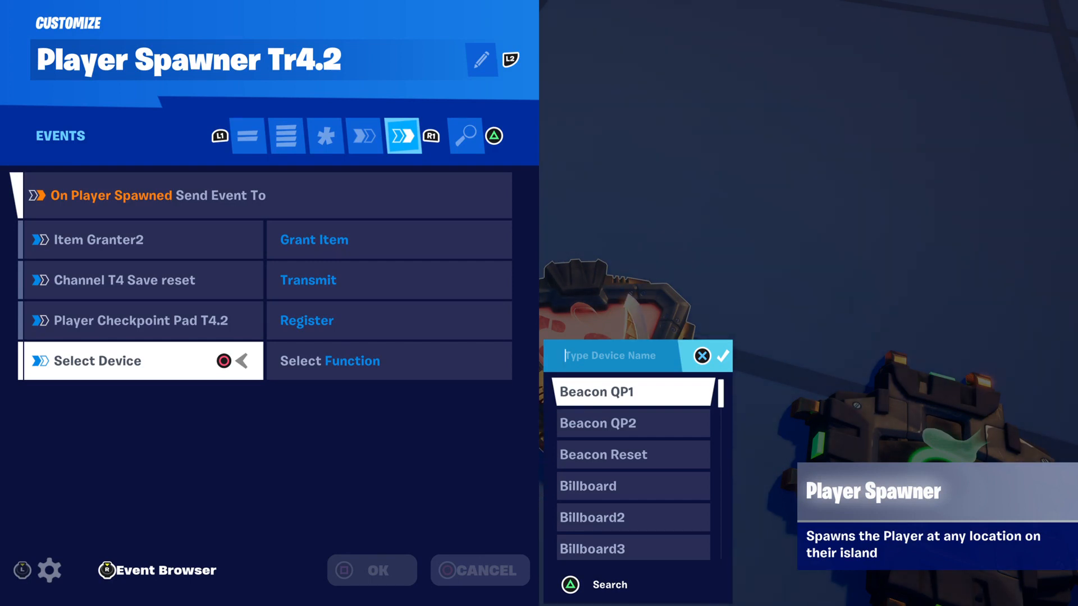
{"action": "key", "text": "Down"}
{"action": "key", "text": "Down"}
{"action": "key", "text": "Down"}
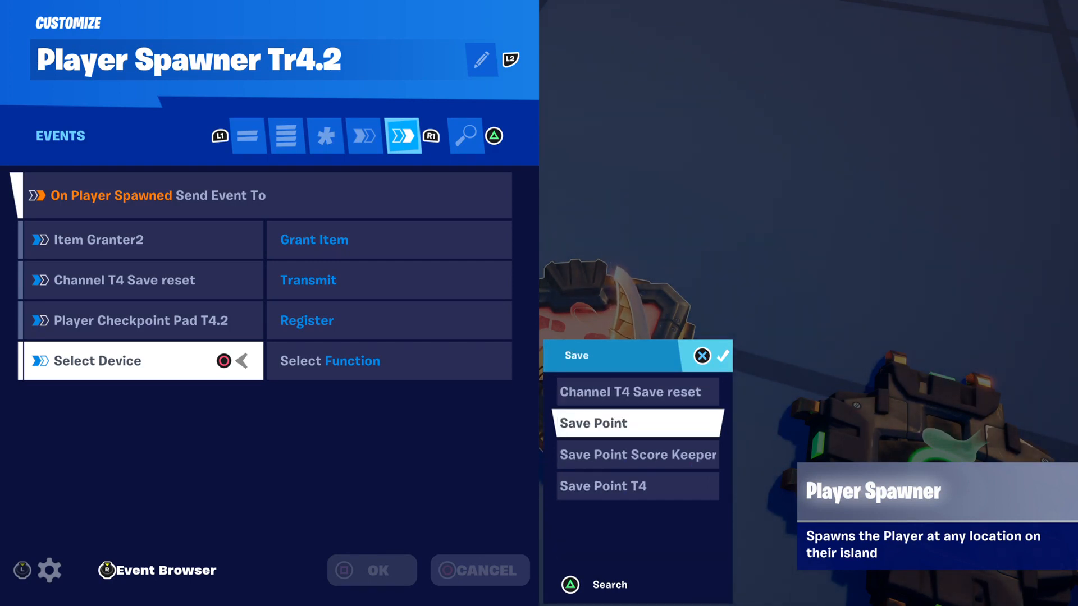
{"action": "key", "text": "Return"}
{"action": "key", "text": "Right"}
{"action": "key", "text": "Return"}
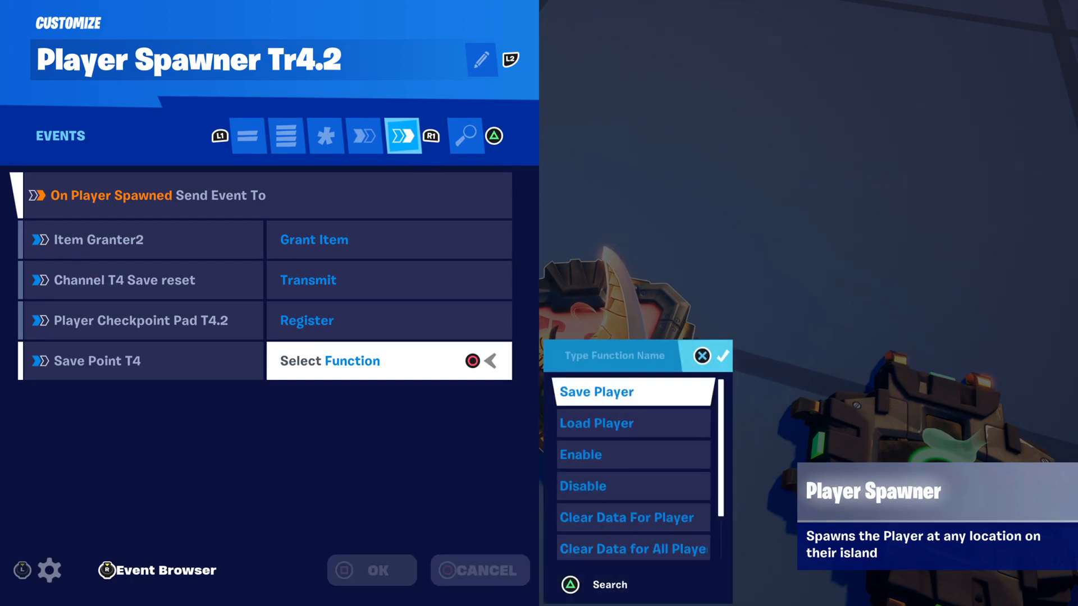
- Examine the functions that Save Point T4 offers for the spawn event, including the save, load and clear data options
{"action": "key", "text": "Down"}
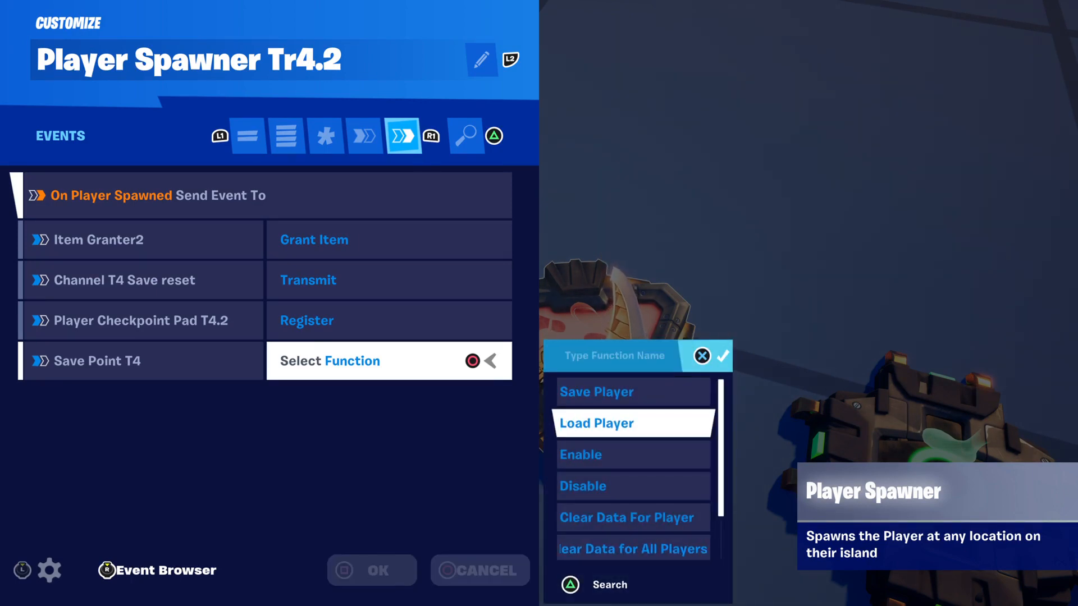
{"action": "key", "text": "Down"}
{"action": "key", "text": "Down"}
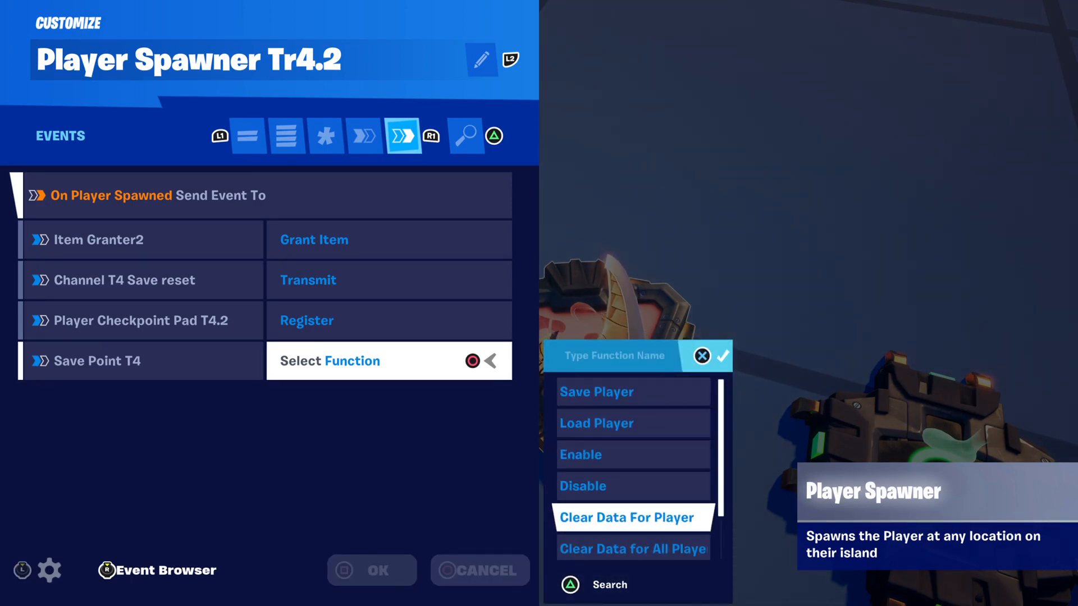
{"action": "key", "text": "Up"}
{"action": "key", "text": "Up"}
{"action": "key", "text": "Up"}
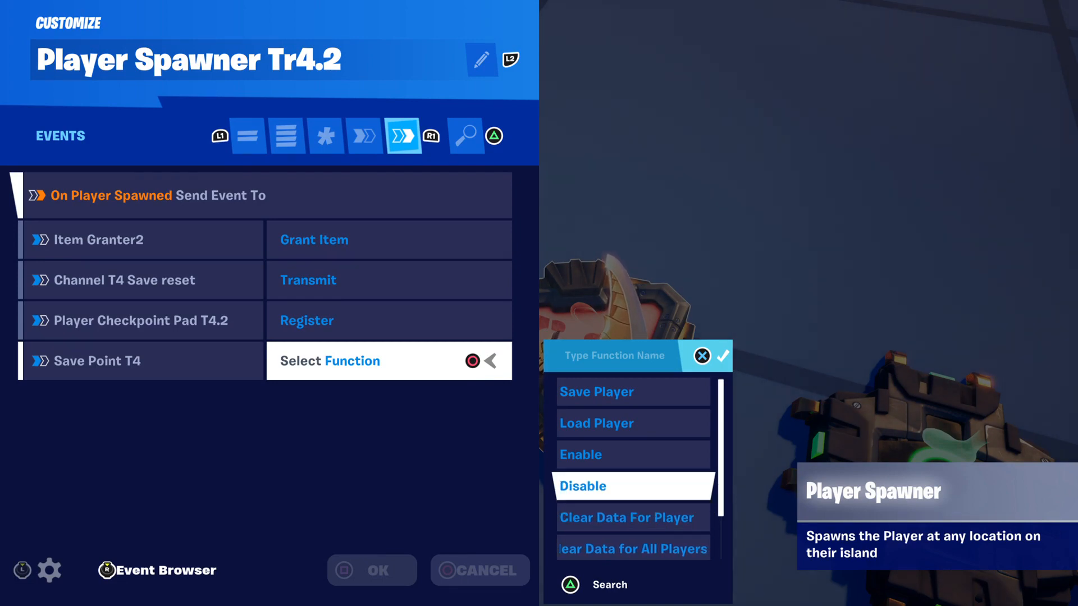
{"action": "key", "text": "Down"}
{"action": "key", "text": "Down"}
{"action": "key", "text": "Down"}
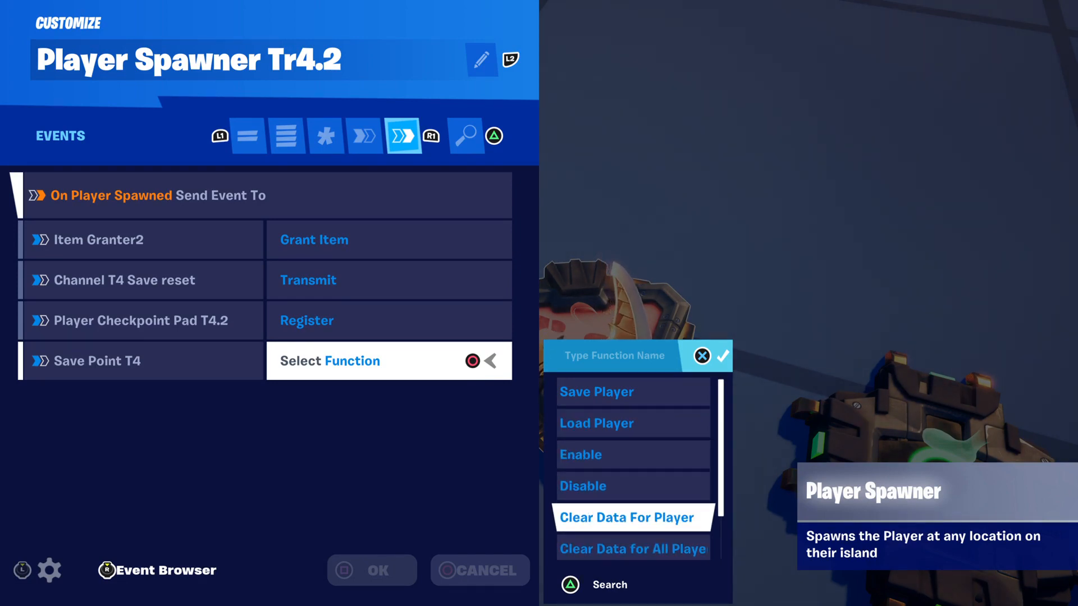
{"action": "key", "text": "Down"}
{"action": "key", "text": "Down"}
{"action": "key", "text": "Down"}
{"action": "key", "text": "Up"}
{"action": "key", "text": "Up"}
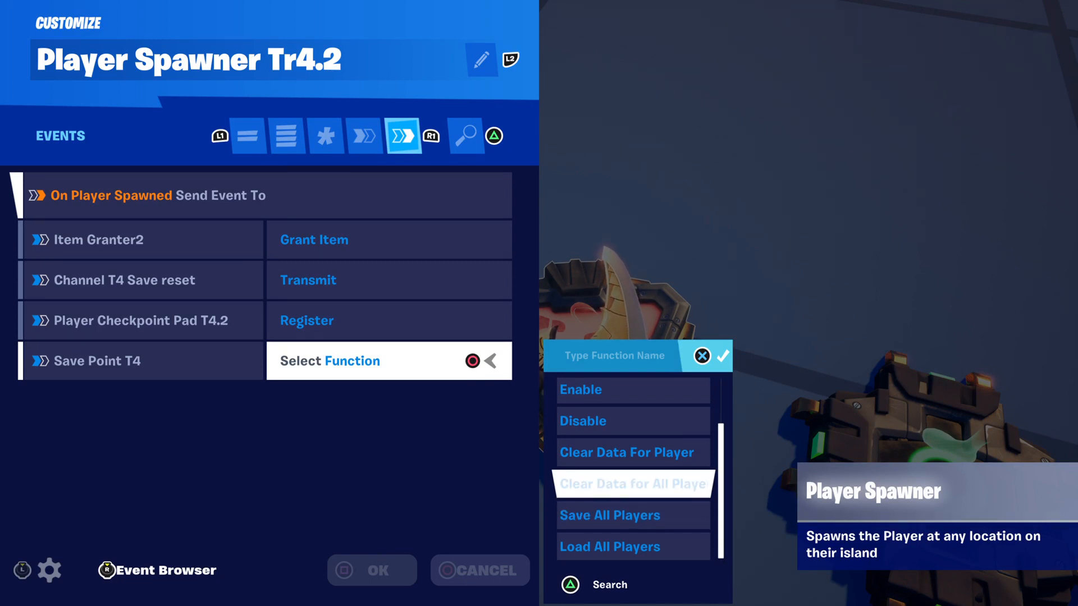
{"action": "key", "text": "Down"}
{"action": "key", "text": "Down"}
{"action": "key", "text": "Up"}
{"action": "key", "text": "Up"}
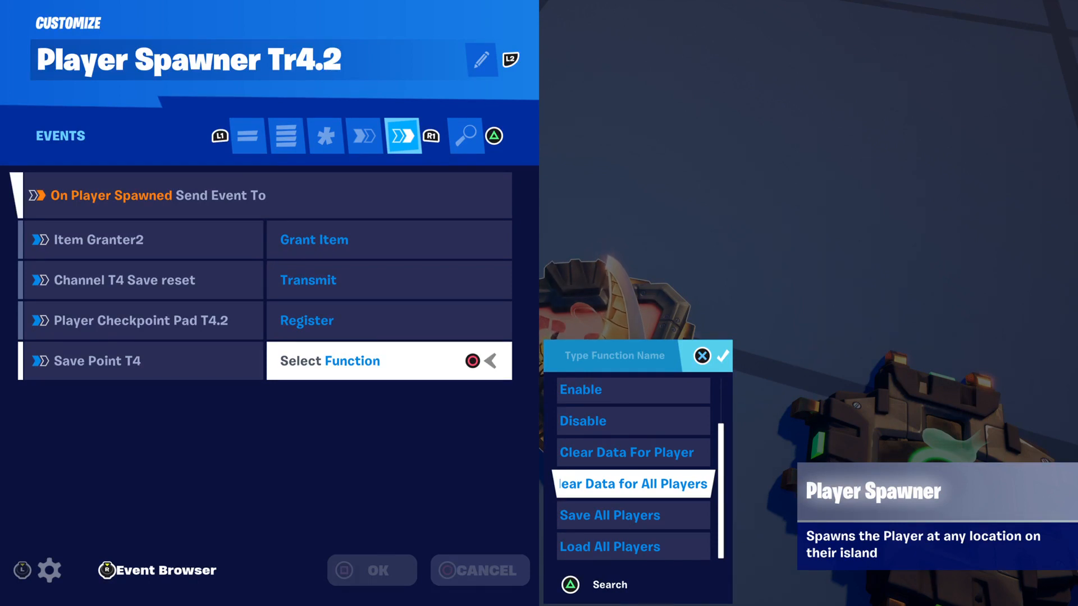
{"action": "key", "text": "Up"}
{"action": "key", "text": "Up"}
{"action": "key", "text": "Up"}
{"action": "key", "text": "Up"}
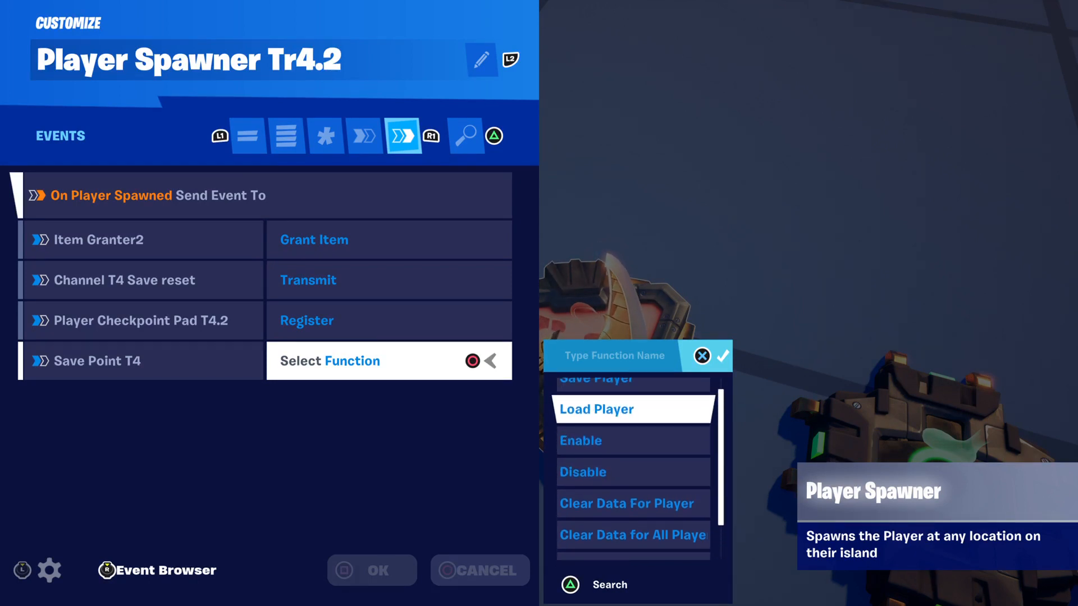
{"action": "key", "text": "Up"}
- Set the Save Point T4 function to Clear Data For Player and save Player Spawner Tr4.2's customization
{"action": "key", "text": "Down"}
{"action": "key", "text": "Down"}
{"action": "key", "text": "Down"}
{"action": "key", "text": "Down"}
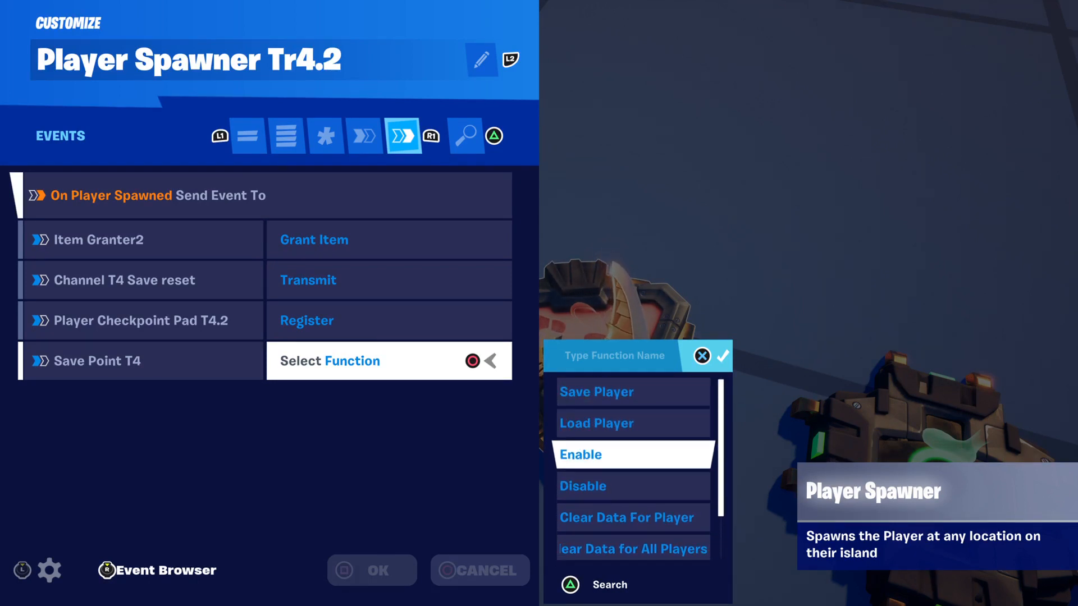
{"action": "key", "text": "Return"}
{"action": "key", "text": "Return"}
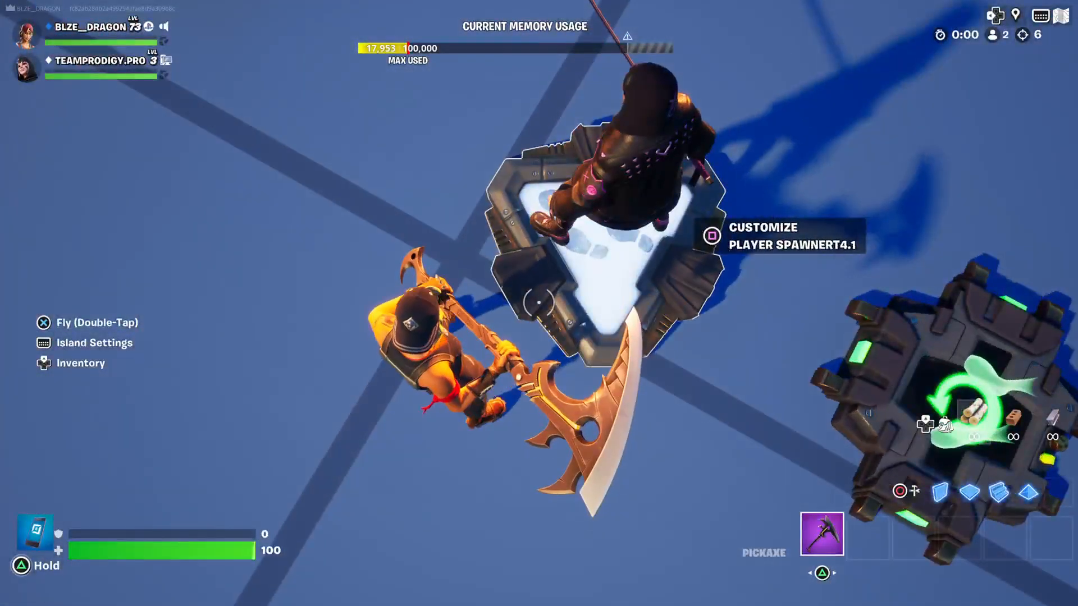
- On Player SpawnerT4.1, bind the On Player Spawned event to Save Point T4 with the function Clear Data For Player
{"action": "key", "text": "e"}
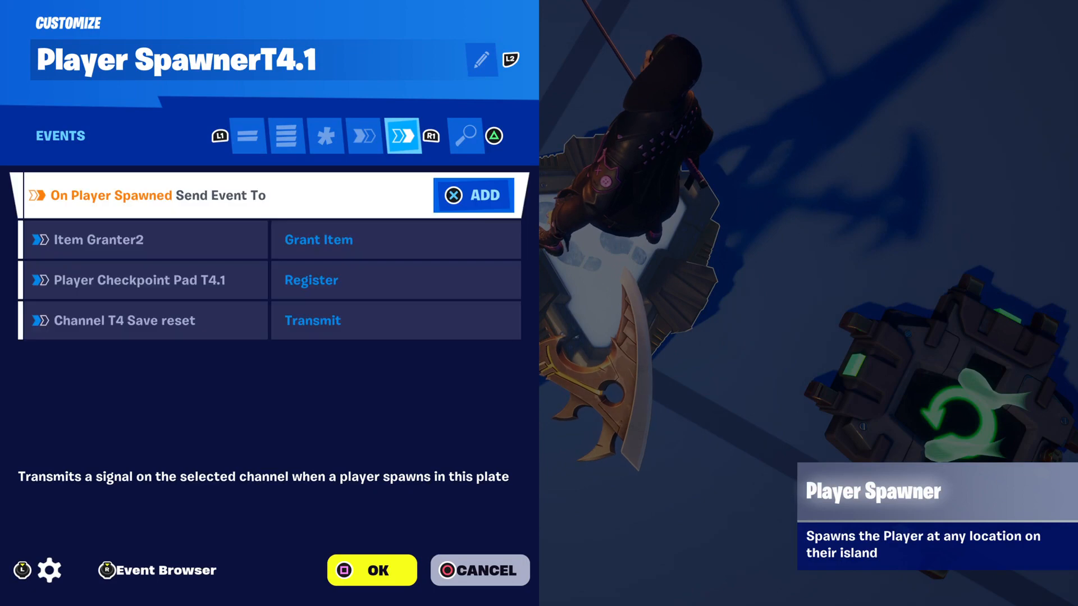
{"action": "key", "text": "Return"}
{"action": "key", "text": "Return"}
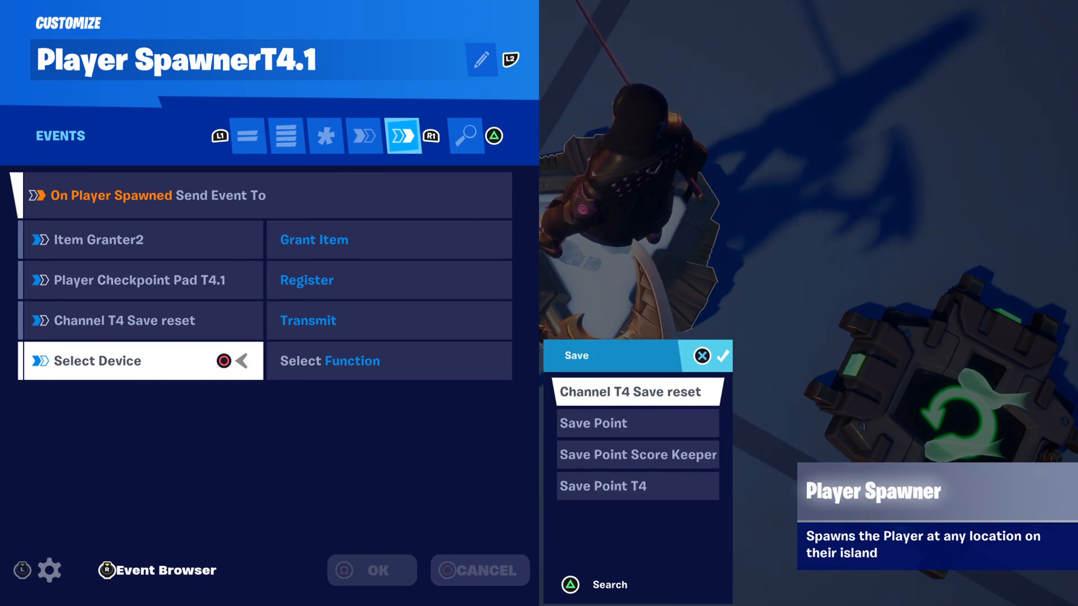
{"action": "key", "text": "Down"}
{"action": "key", "text": "Return"}
{"action": "key", "text": "Return"}
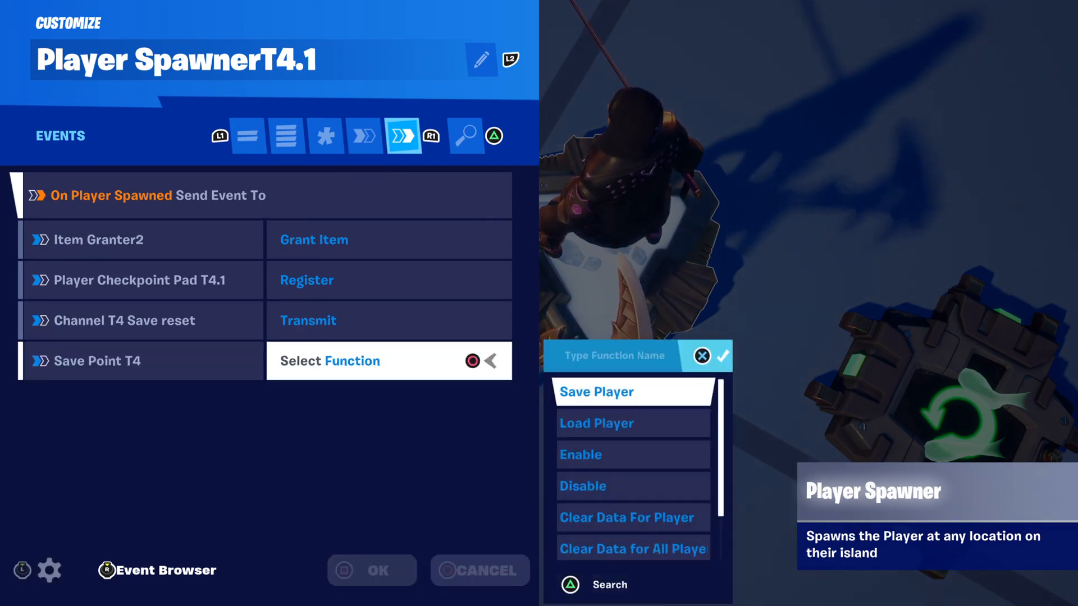
{"action": "key", "text": "Return"}
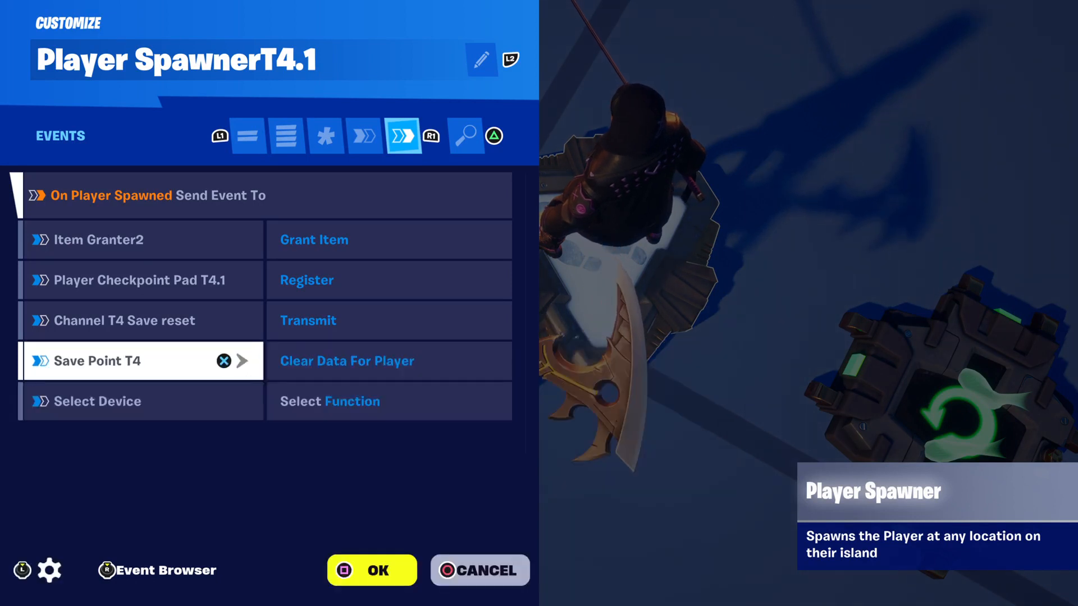
{"action": "key", "text": "Return"}
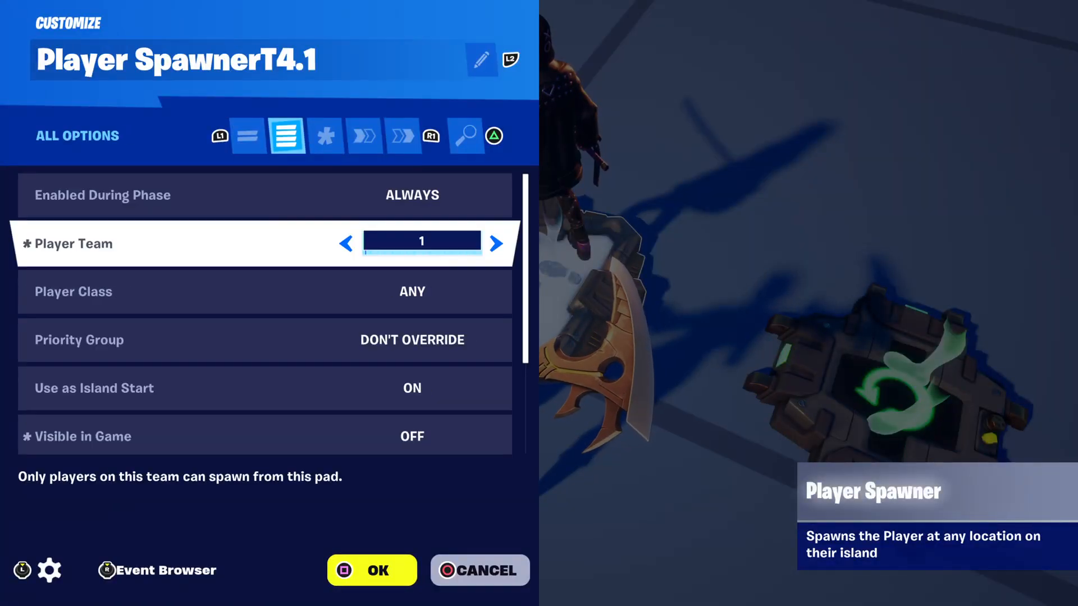
- Review Player SpawnerT4.1's full options, modified options, functions and On Player Spawned event bindings
{"action": "key", "text": "Up"}
{"action": "key", "text": "Down"}
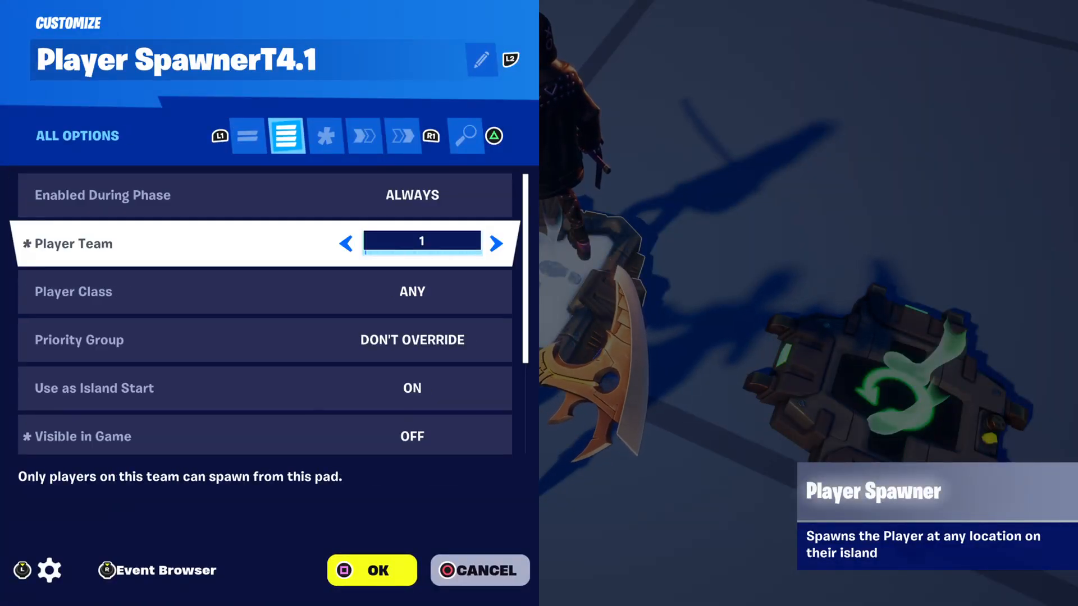
{"action": "key", "text": "Down"}
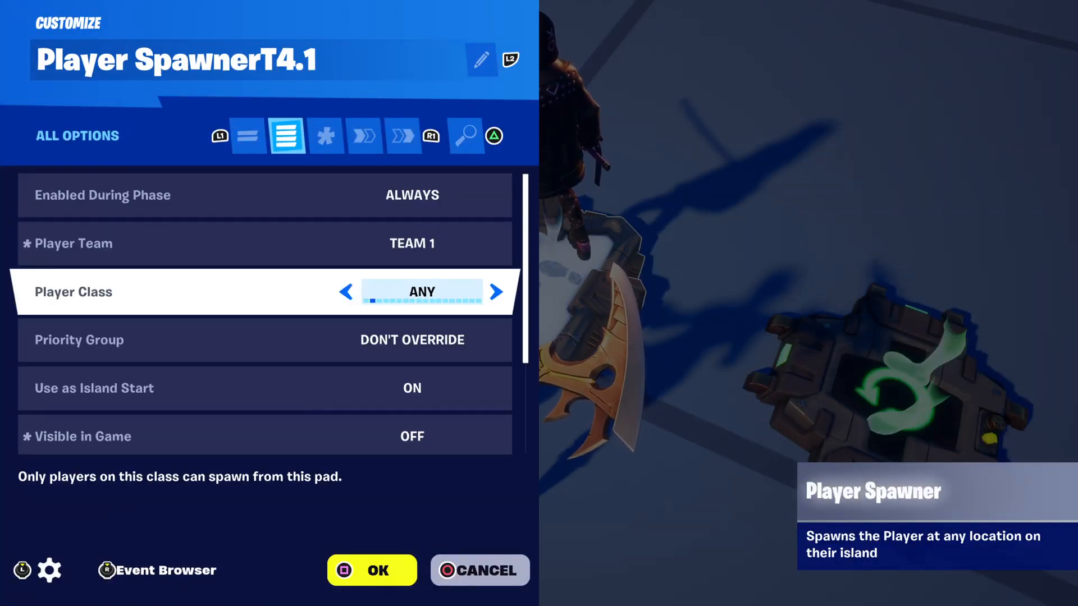
{"action": "key", "text": "Down"}
{"action": "key", "text": "Down"}
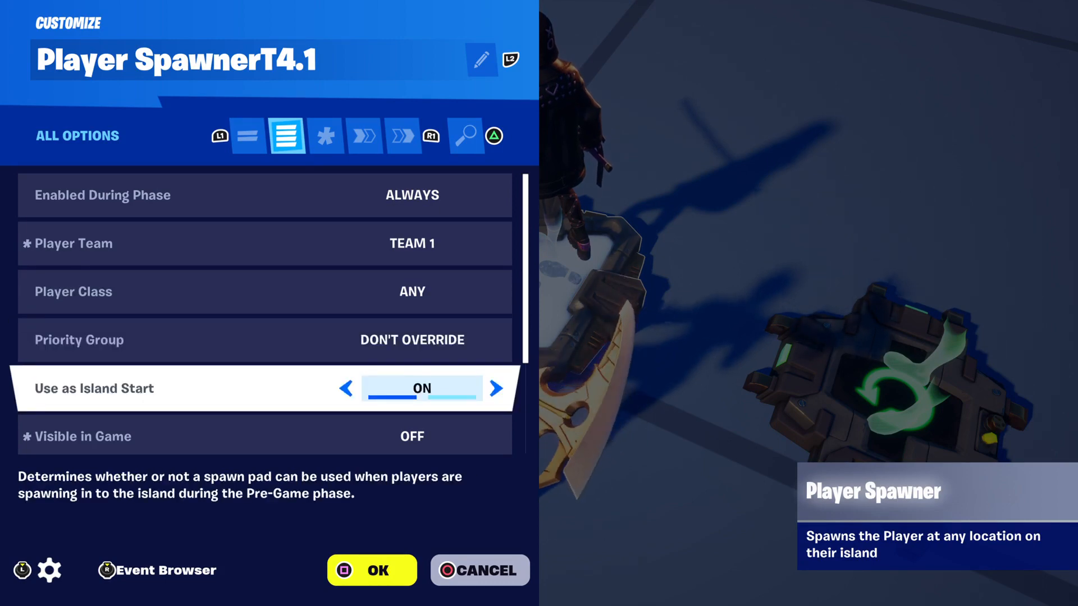
{"action": "key", "text": "Down"}
{"action": "key", "text": "Down"}
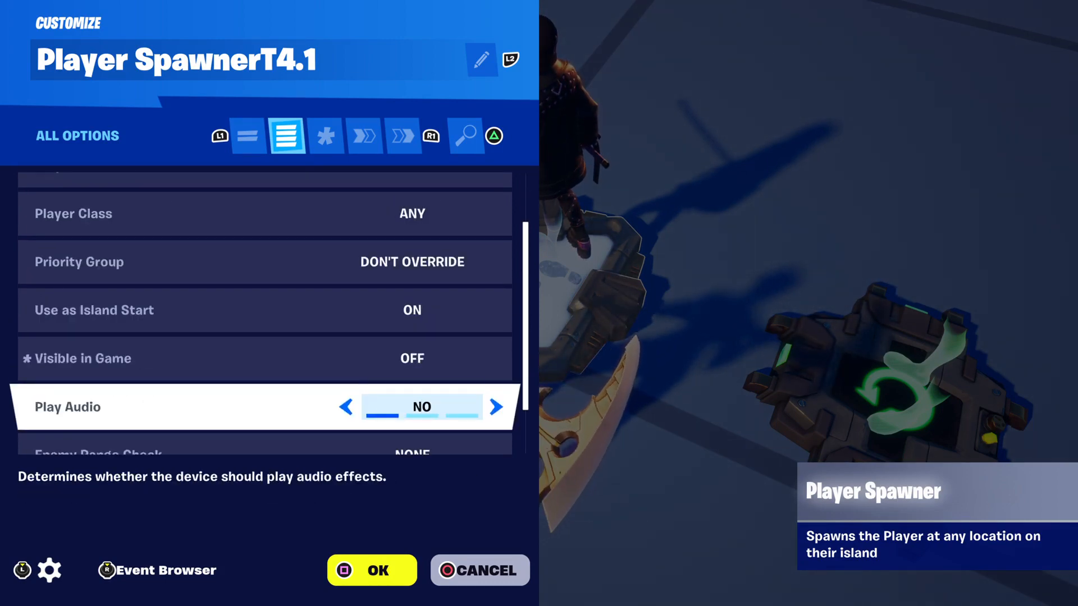
{"action": "key", "text": "Down"}
{"action": "key", "text": "Down"}
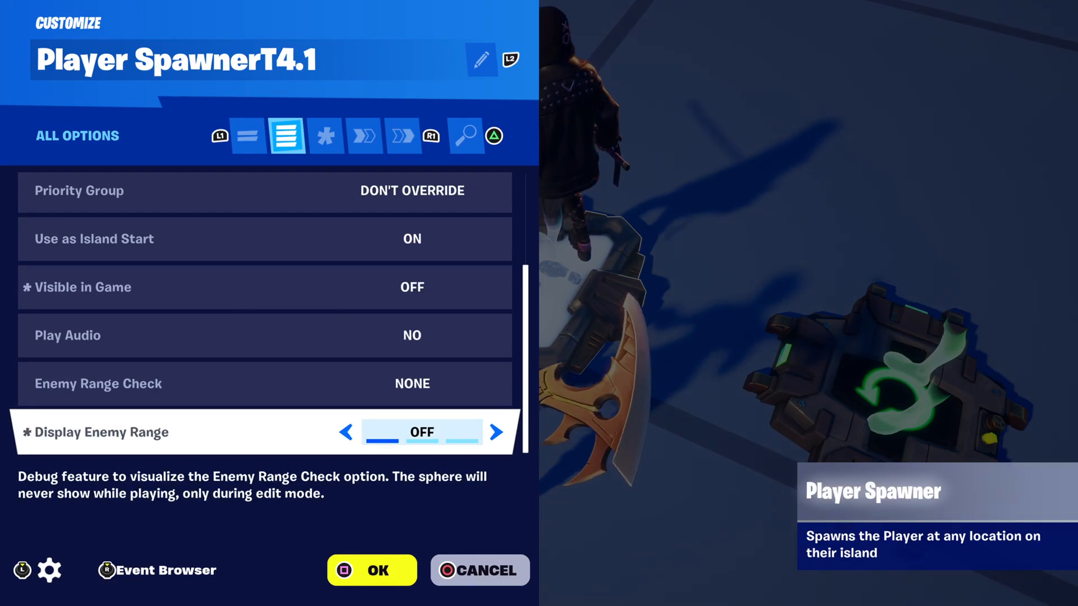
{"action": "key", "text": "R1"}
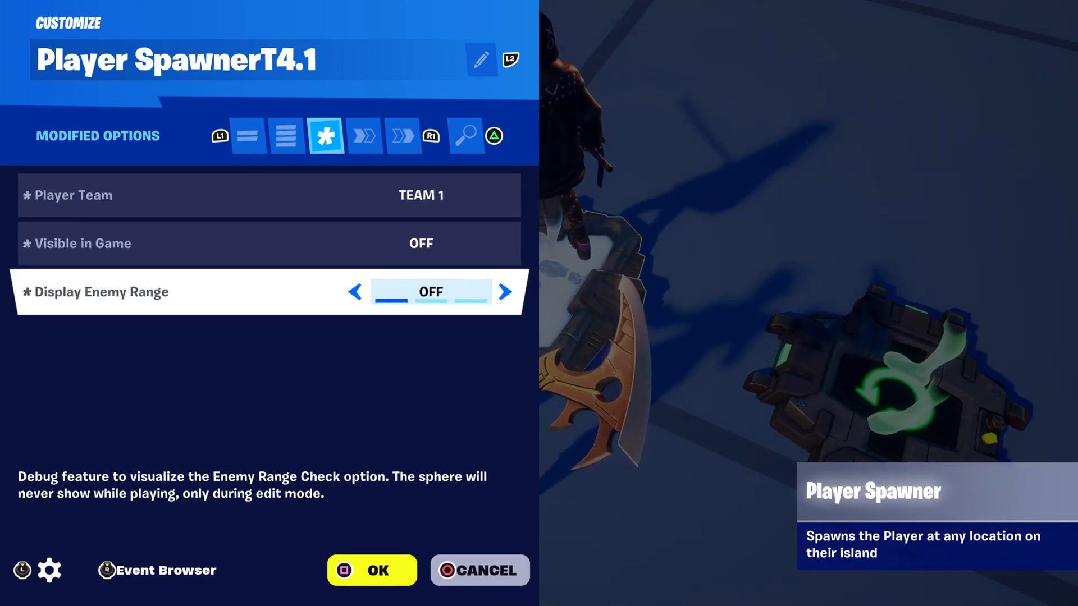
{"action": "key", "text": "R1"}
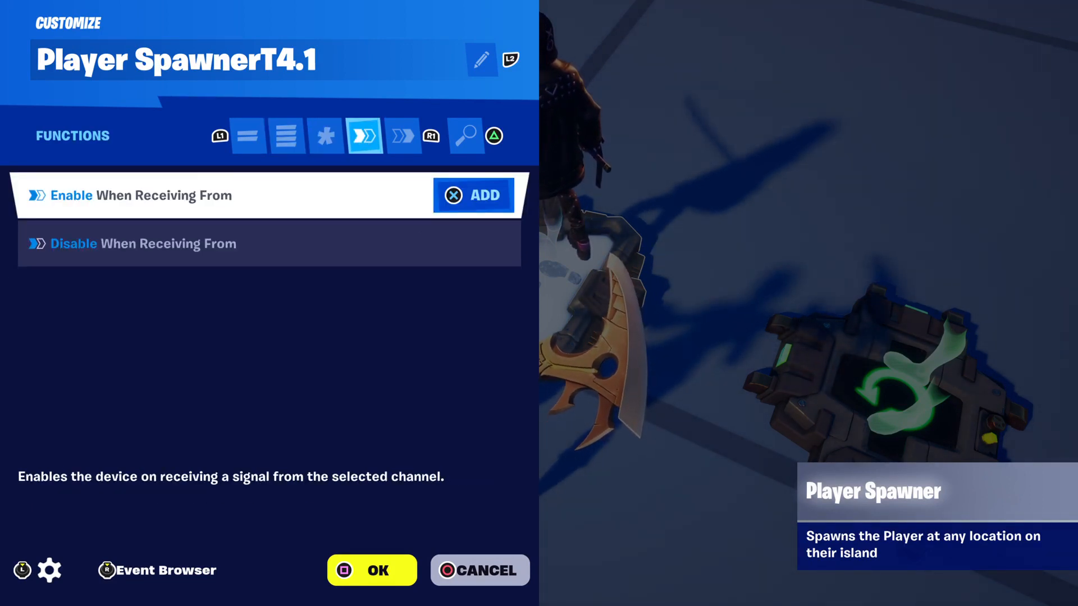
{"action": "key", "text": "R1"}
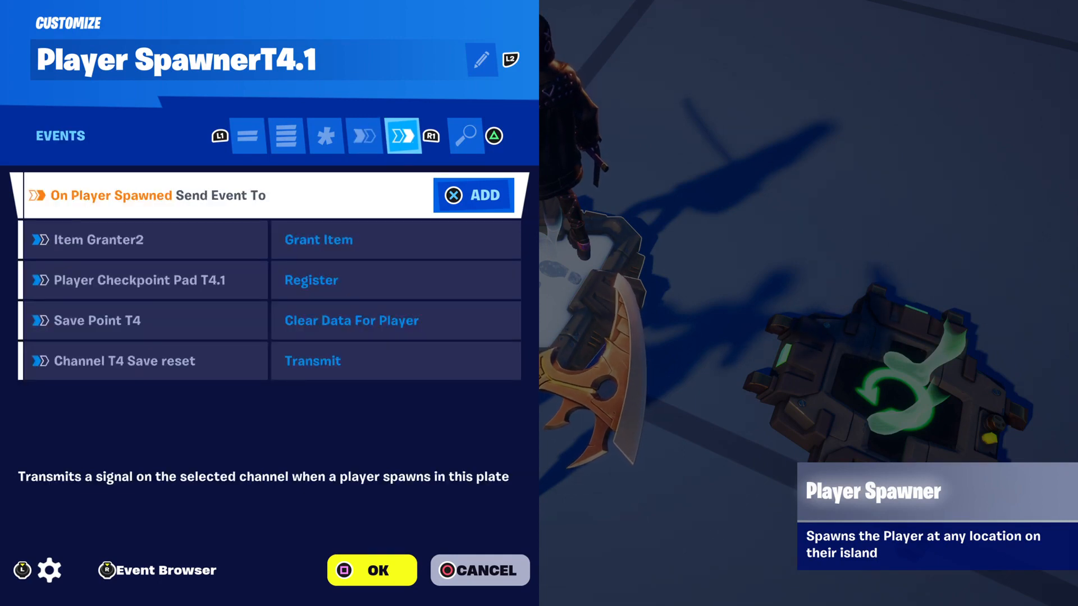
{"action": "key", "text": "Down"}
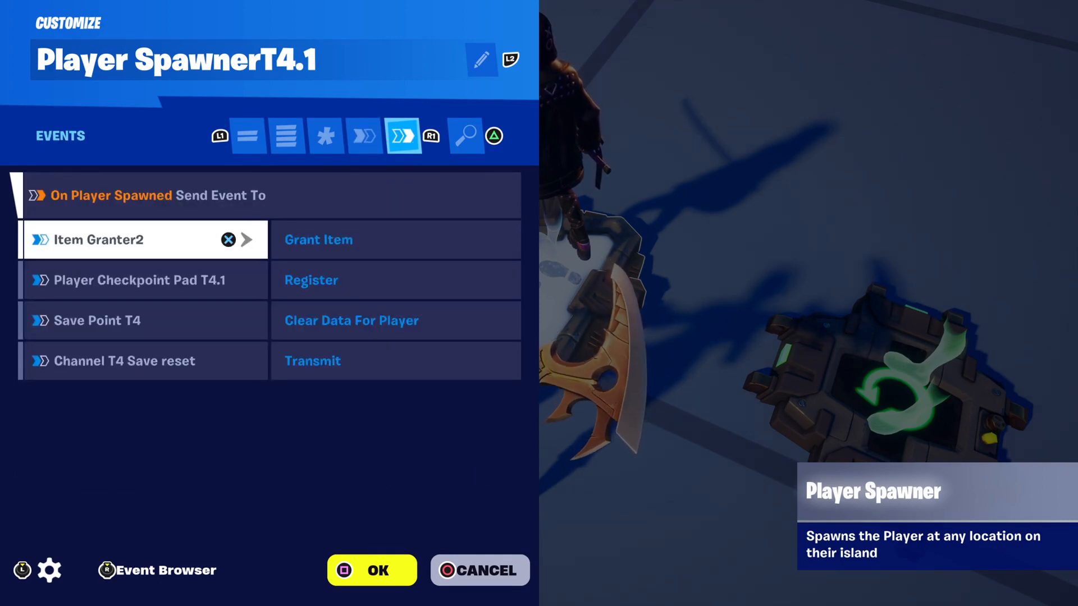
- Go through each target bound to Player SpawnerT4.1's On Player Spawned event, from Item Granter2 to Channel T4 Save reset, and close its customization
{"action": "key", "text": "Down"}
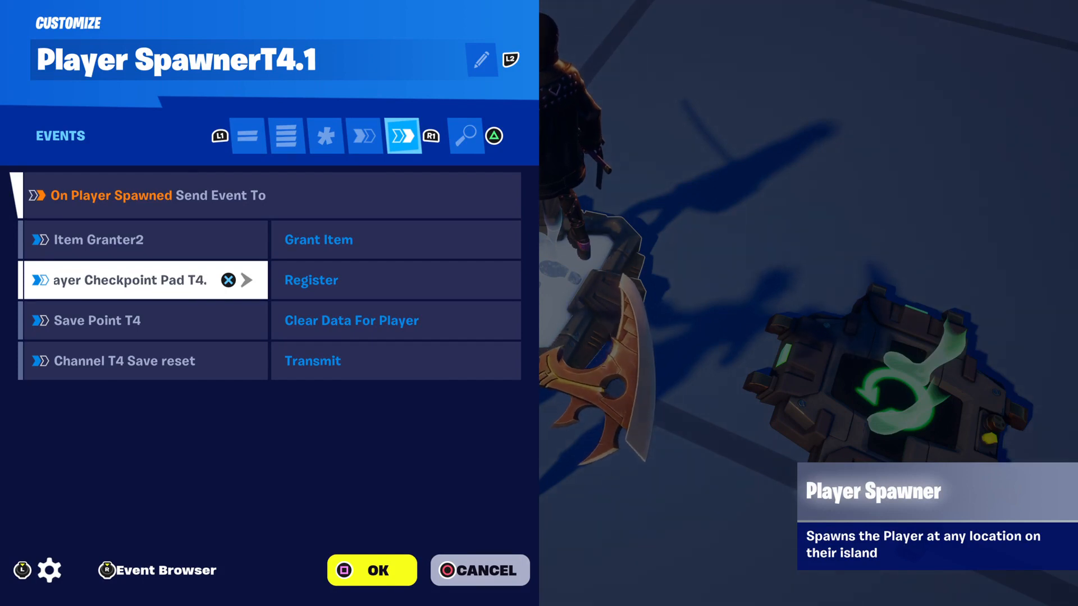
{"action": "key", "text": "Down"}
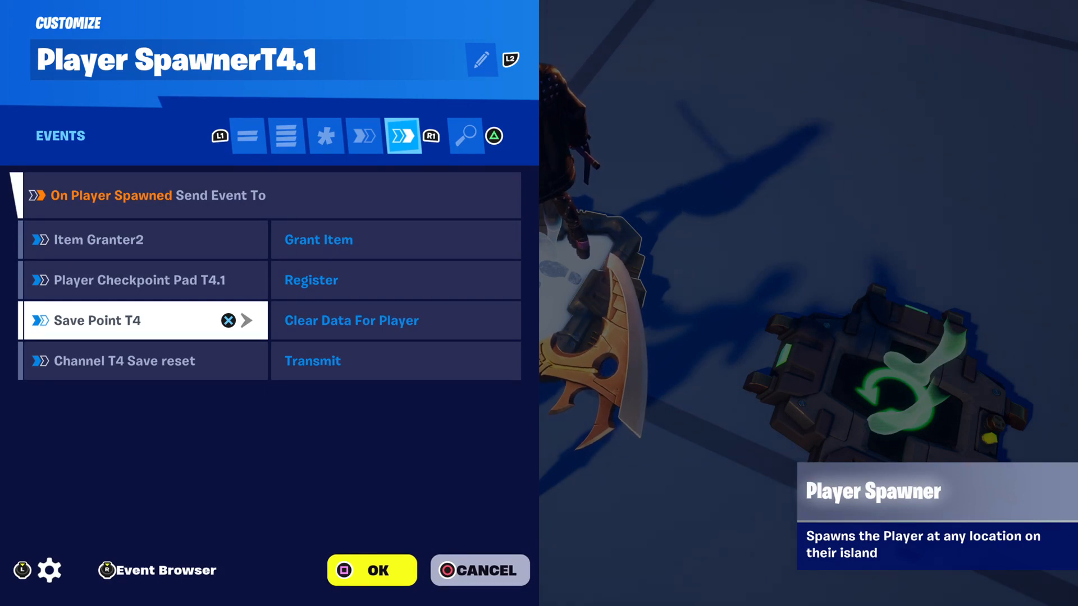
{"action": "key", "text": "Down"}
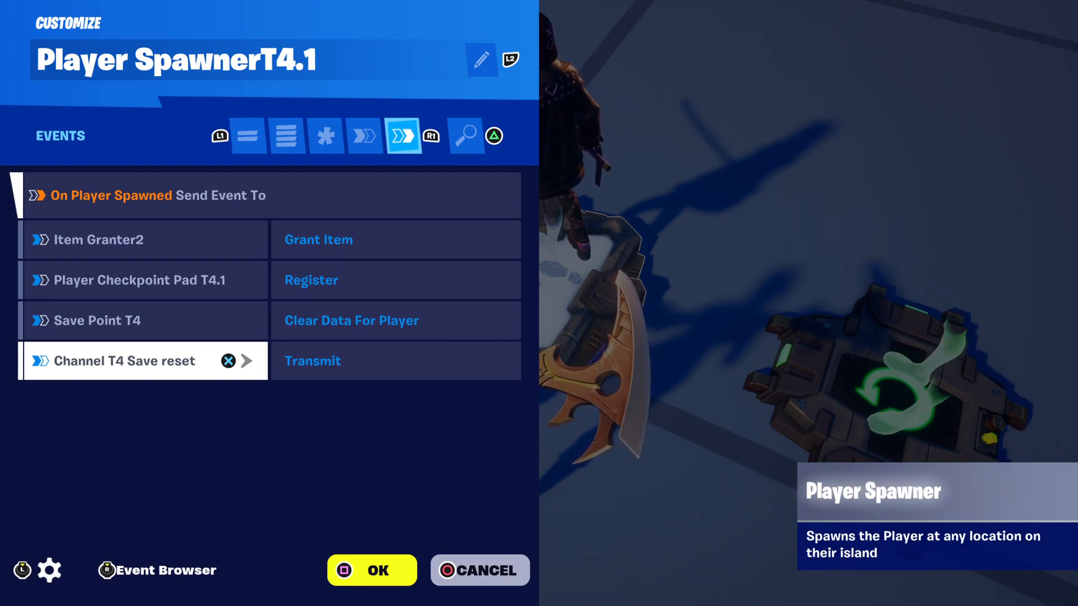
{"action": "key", "text": "Escape"}
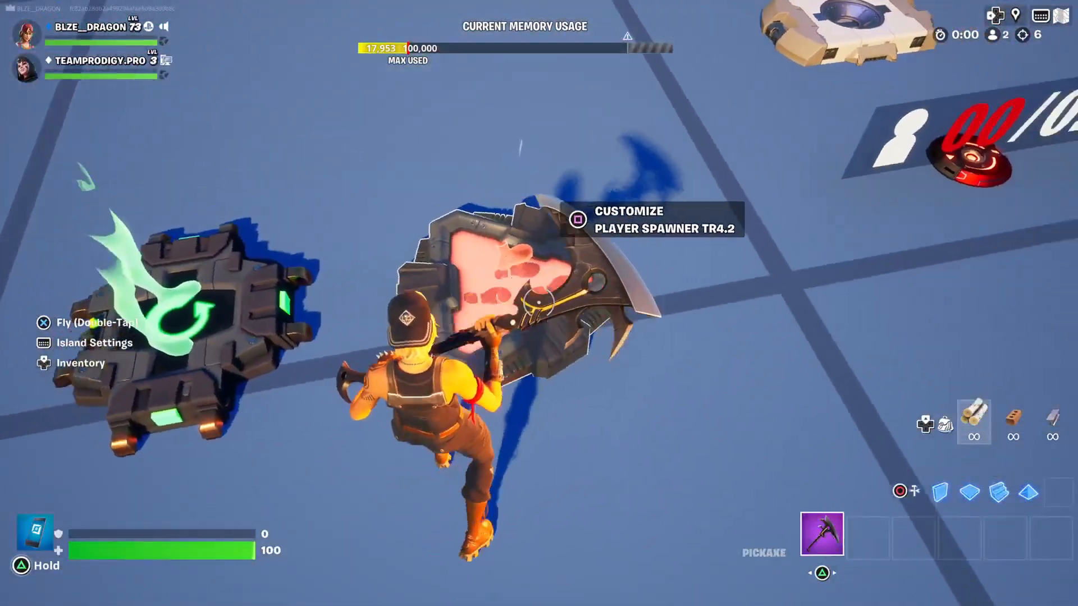
- Examine Player Spawner Tr4.2's full options, from Player Team and Player Class through Display Enemy Range
{"action": "key", "text": "e"}
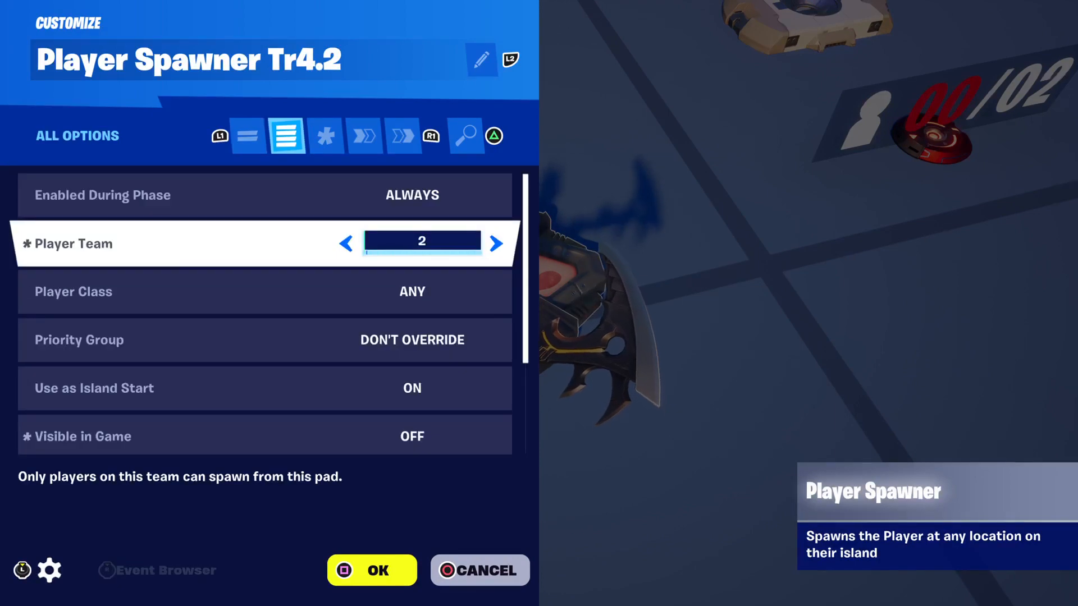
{"action": "key", "text": "Up"}
{"action": "key", "text": "Down"}
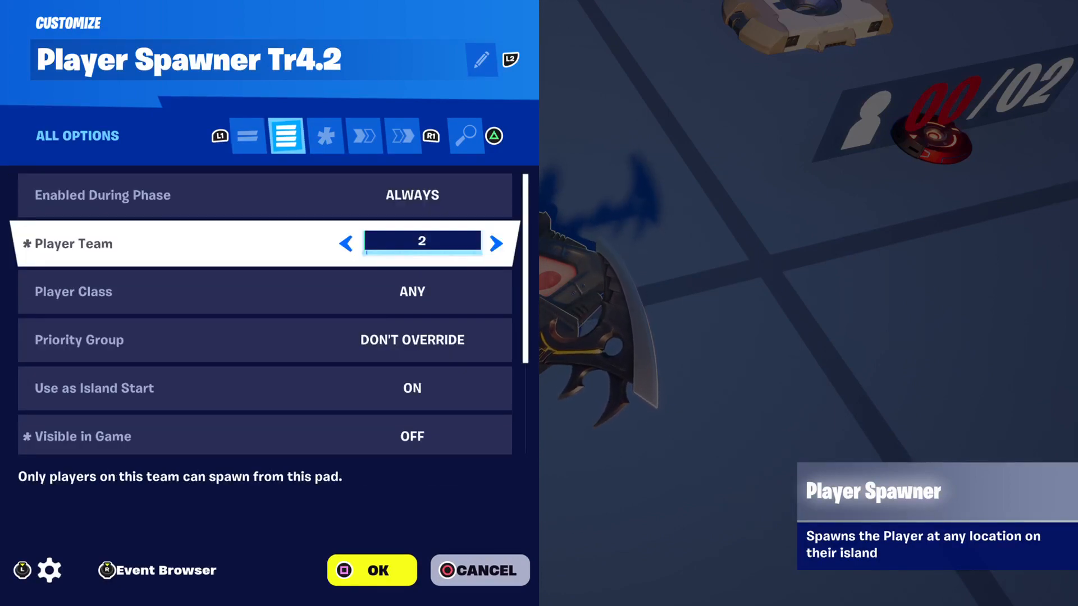
{"action": "key", "text": "Down"}
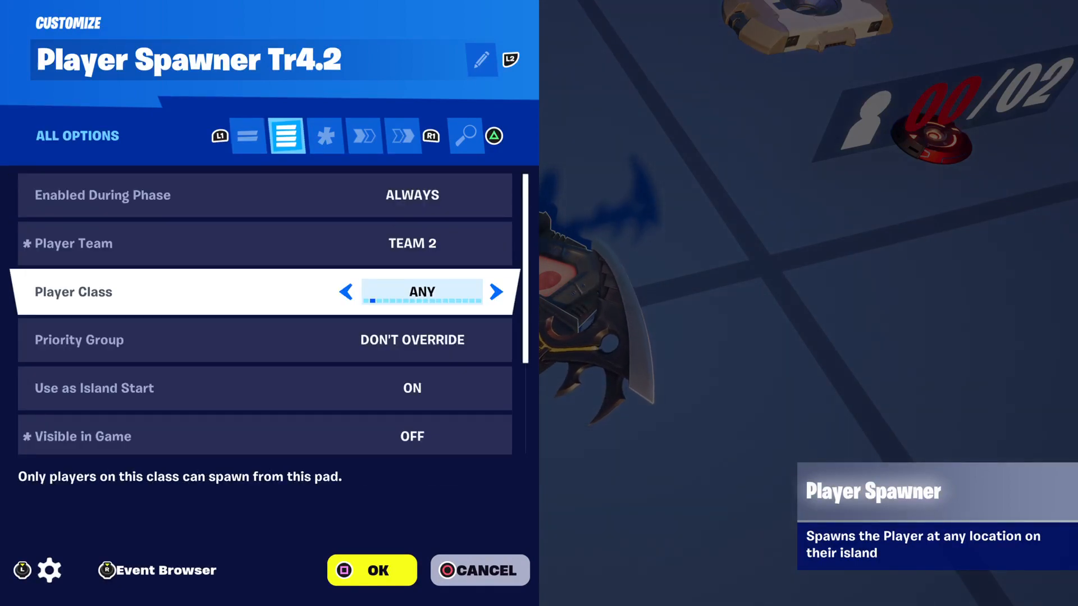
{"action": "key", "text": "Down"}
{"action": "key", "text": "Down"}
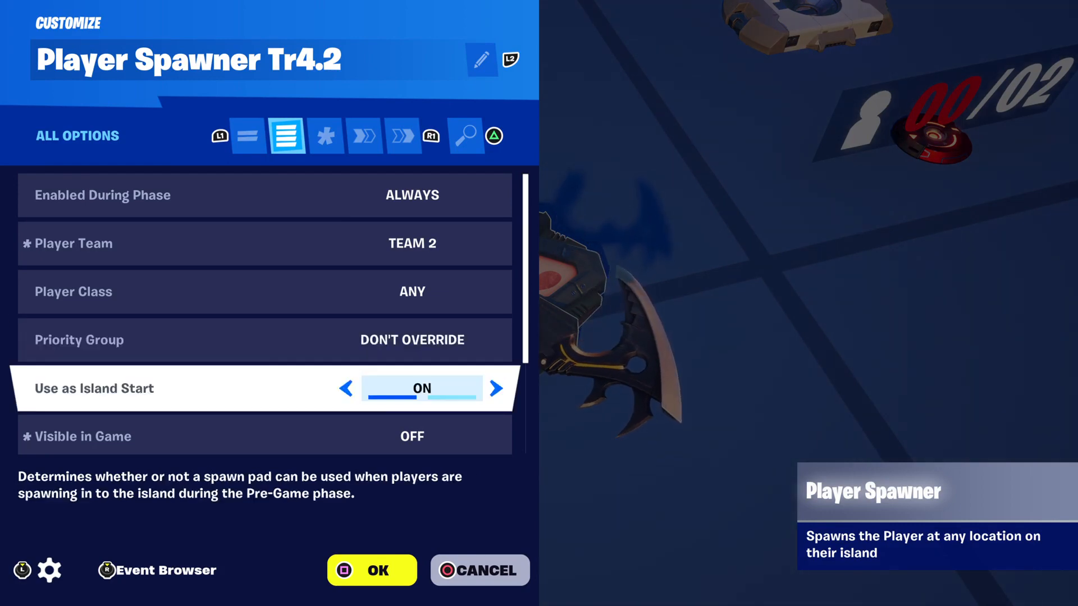
{"action": "key", "text": "Down"}
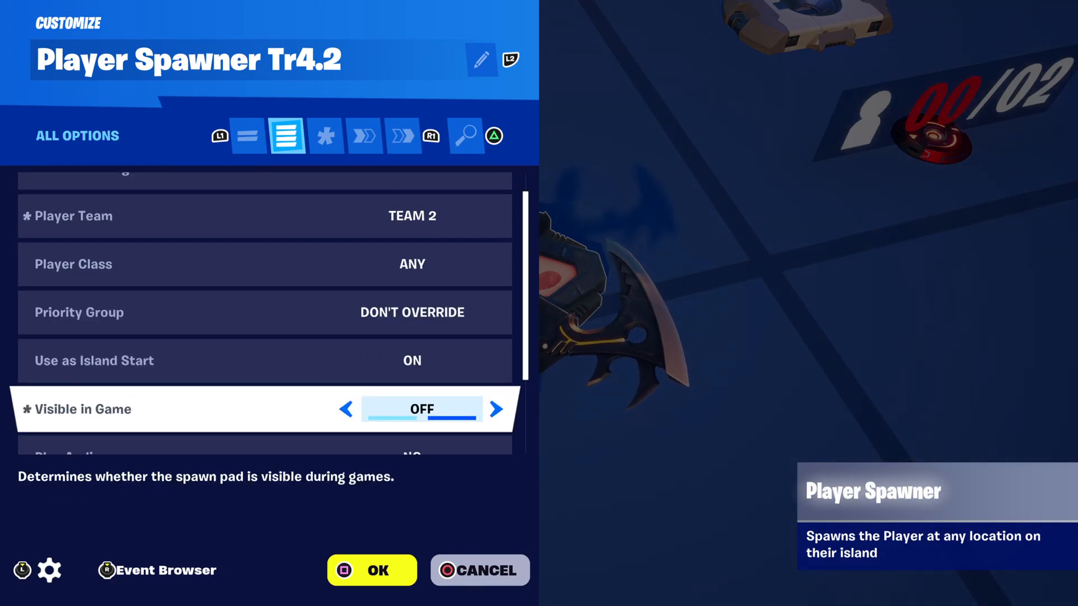
{"action": "key", "text": "Down"}
{"action": "key", "text": "Down"}
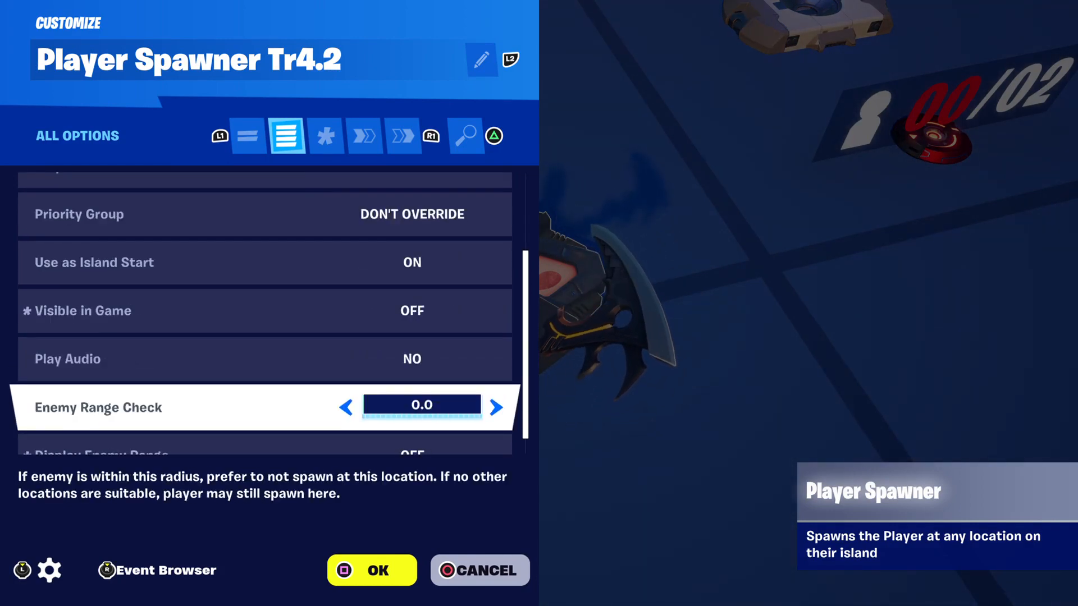
{"action": "key", "text": "Down"}
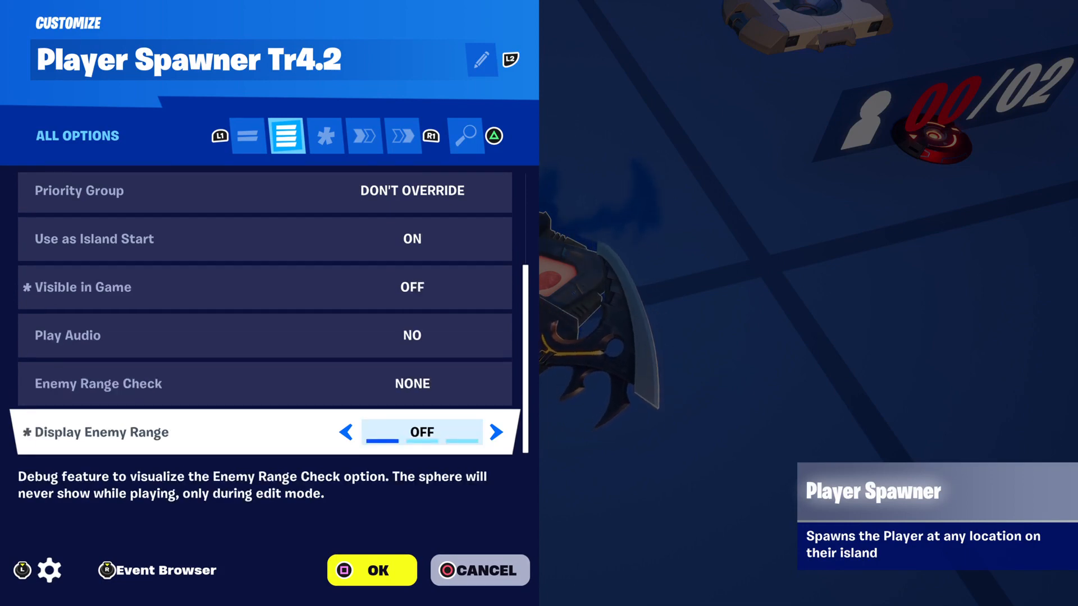
- Review the devices and functions bound to Player Spawner Tr4.2's On Player Spawned event
{"action": "key", "text": "R1"}
{"action": "key", "text": "R1"}
{"action": "key", "text": "R1"}
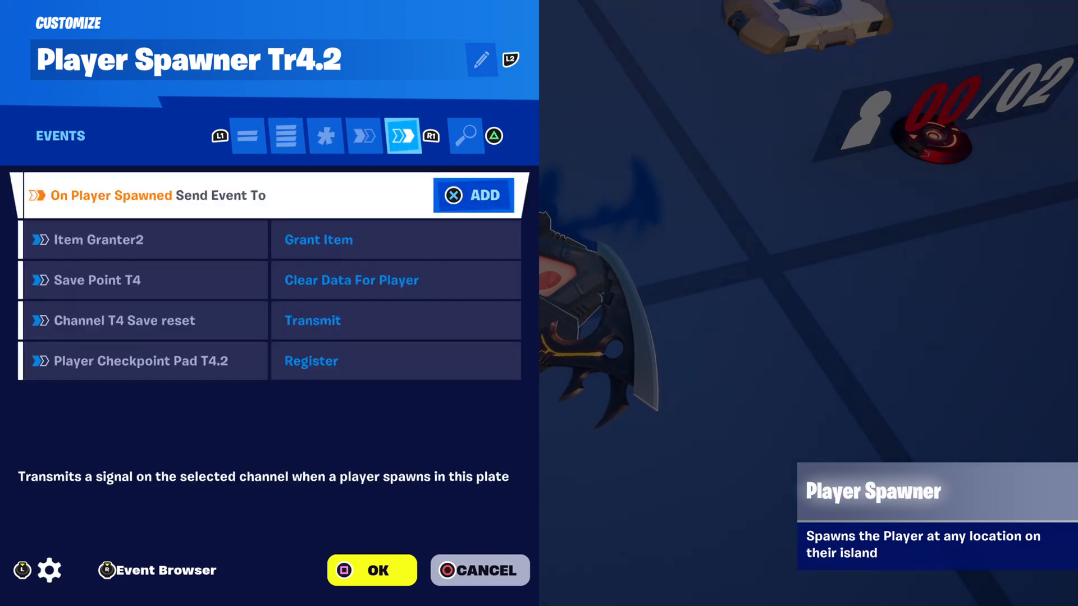
{"action": "key", "text": "Down"}
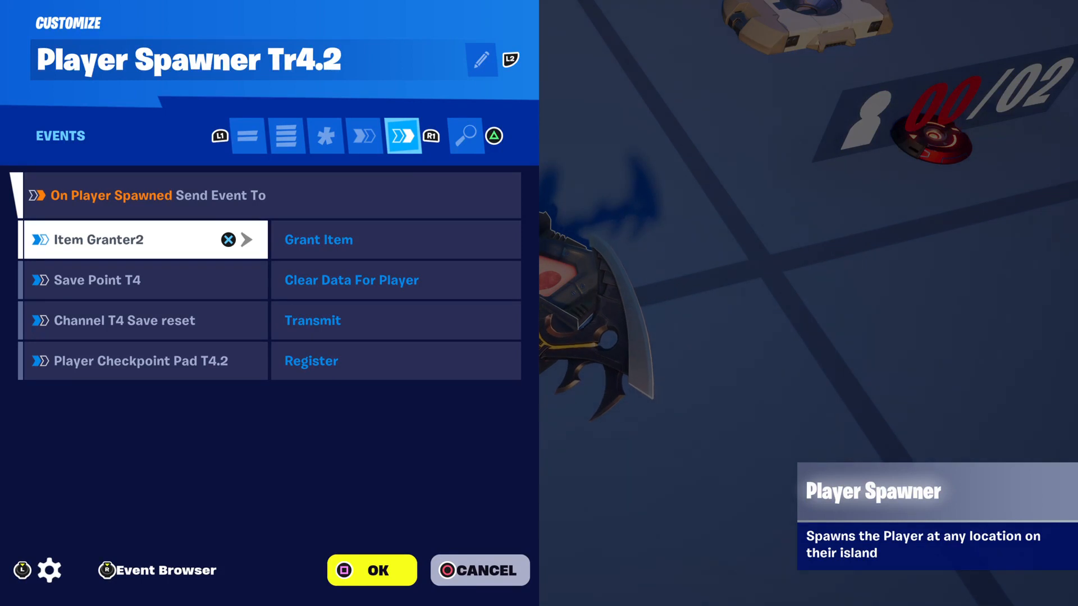
{"action": "key", "text": "Down"}
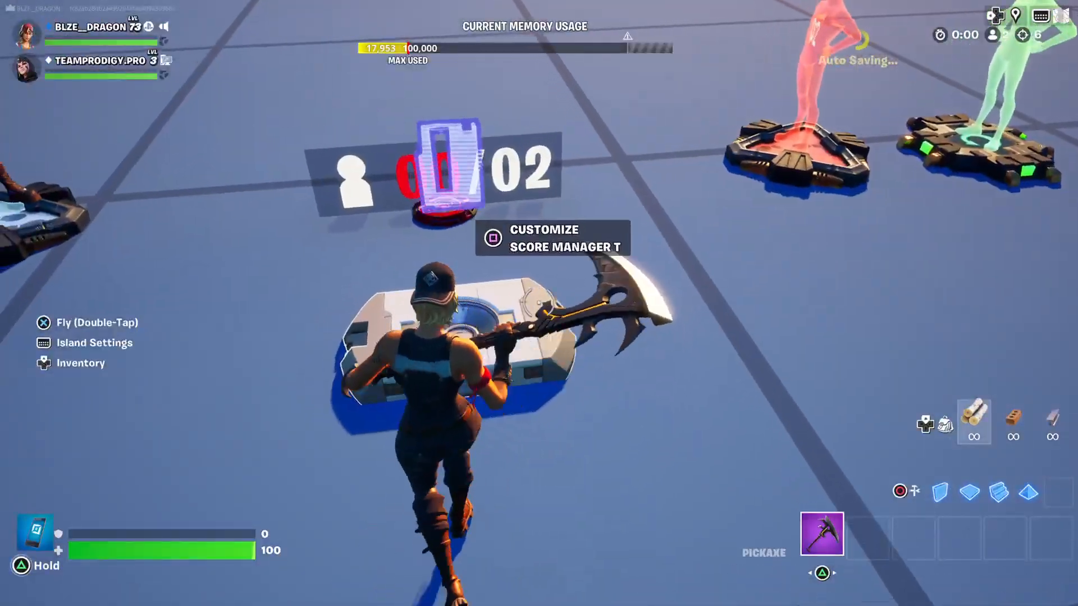
- Rename the Score Manager T device as Score Manager TDsply
{"action": "key", "text": "e"}
{"action": "key", "text": "r"}
{"action": "key", "text": "Return"}
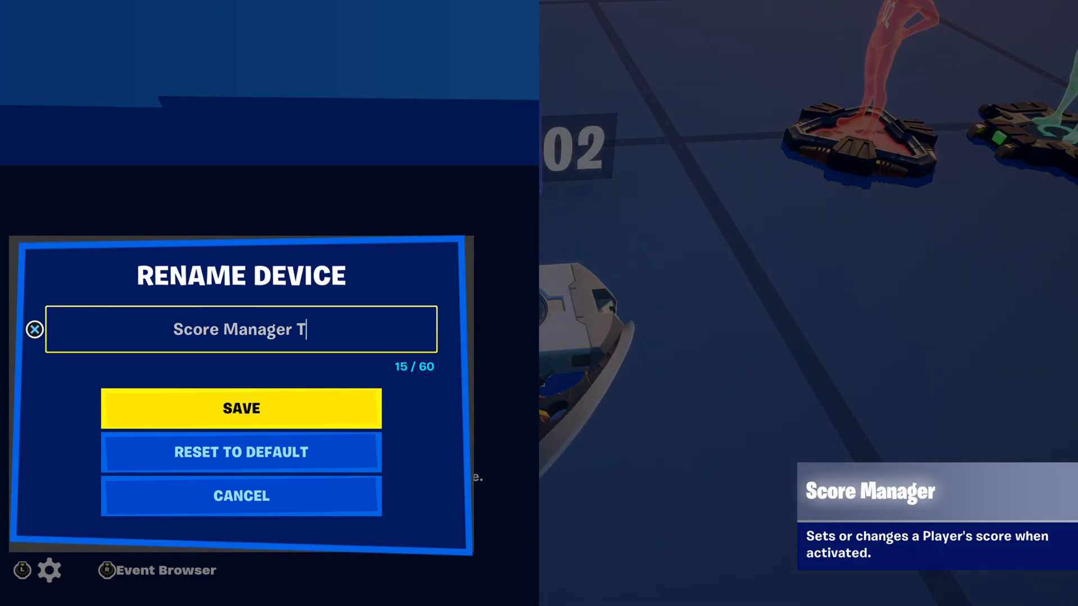
{"action": "type", "text": "Dsply"}
{"action": "key", "text": "Return"}
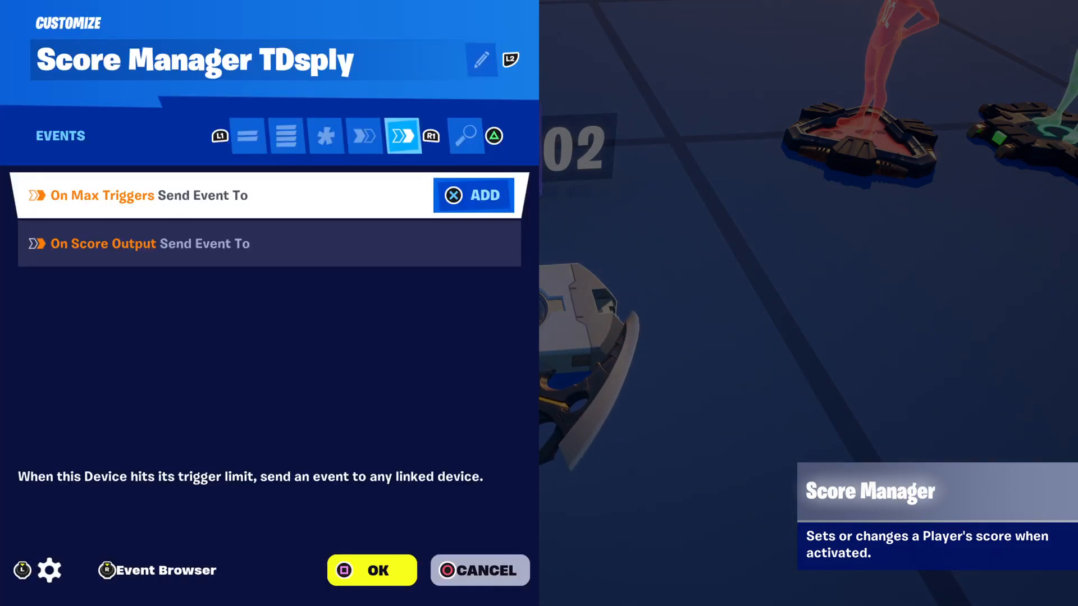
- Examine Score Manager TDsply's scoring options, from Score Value and Score Award Type through Score Change When Activated
{"action": "key", "text": "q"}
{"action": "key", "text": "q"}
{"action": "key", "text": "q"}
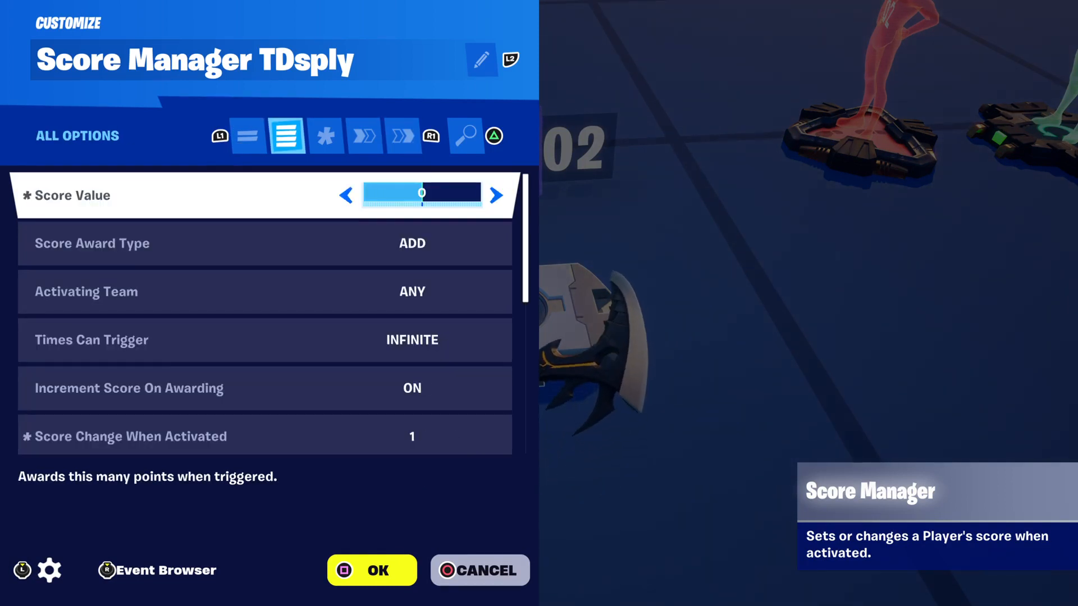
{"action": "left_click", "coordinate": [92, 243]}
{"action": "left_click", "coordinate": [72, 194]}
{"action": "left_click", "coordinate": [92, 243]}
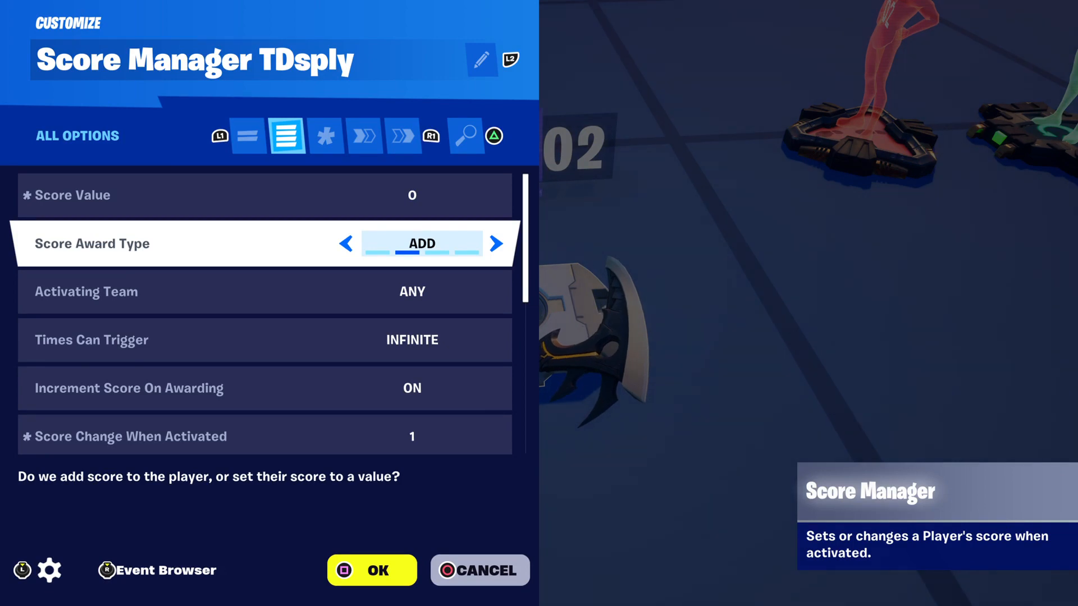
{"action": "left_click", "coordinate": [86, 292]}
{"action": "left_click", "coordinate": [91, 340]}
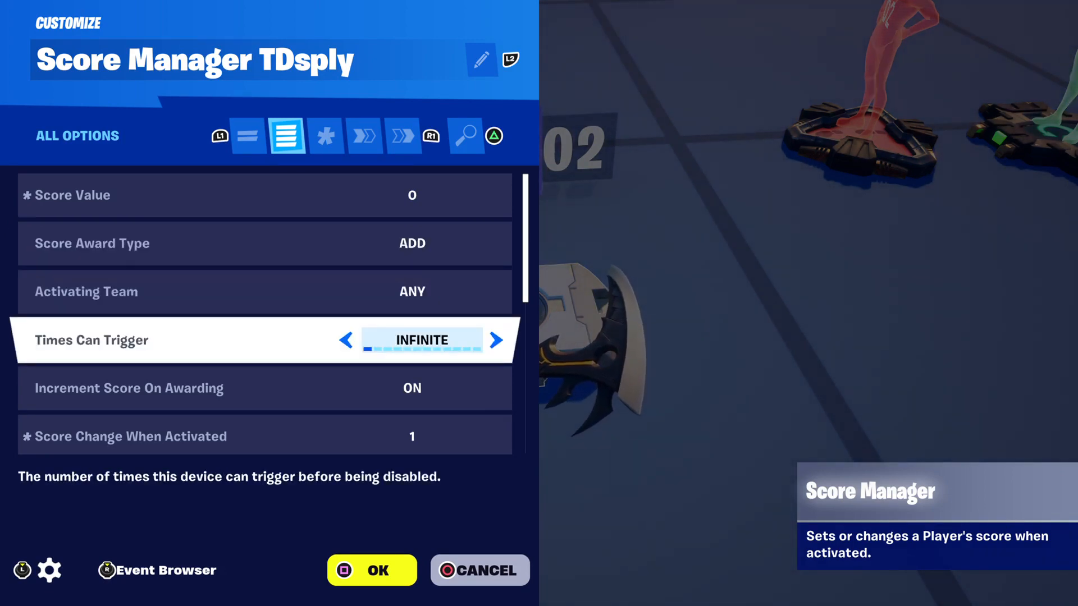
{"action": "left_click", "coordinate": [129, 388]}
{"action": "left_click", "coordinate": [131, 436]}
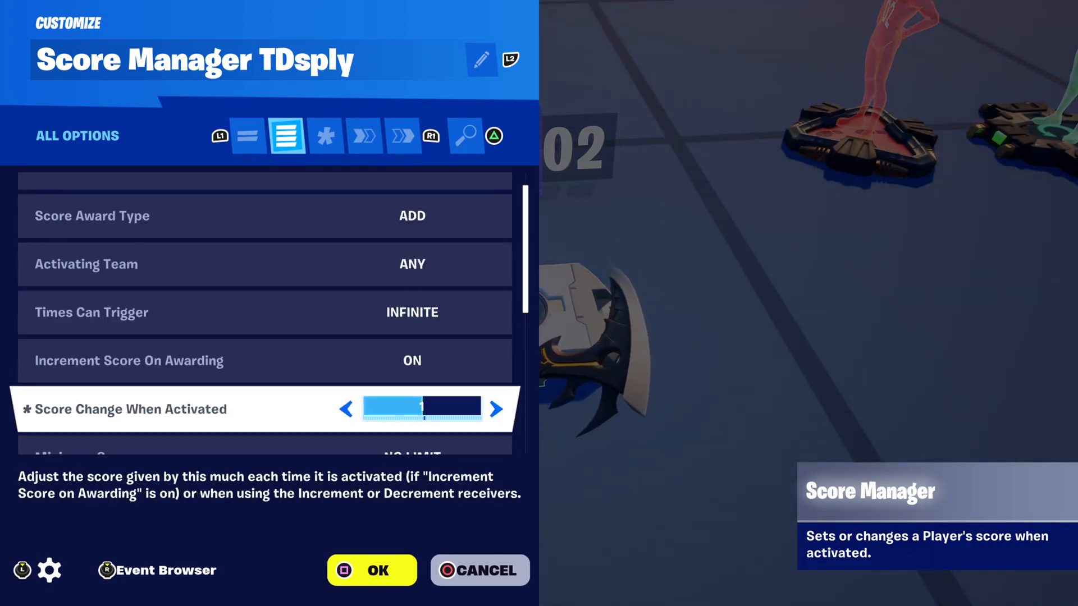
- Examine Score Manager TDsply's minimum and maximum score, phase, visibility, hologram, scoring event and audio options
{"action": "key", "text": "Down"}
{"action": "key", "text": "Down"}
{"action": "key", "text": "Down"}
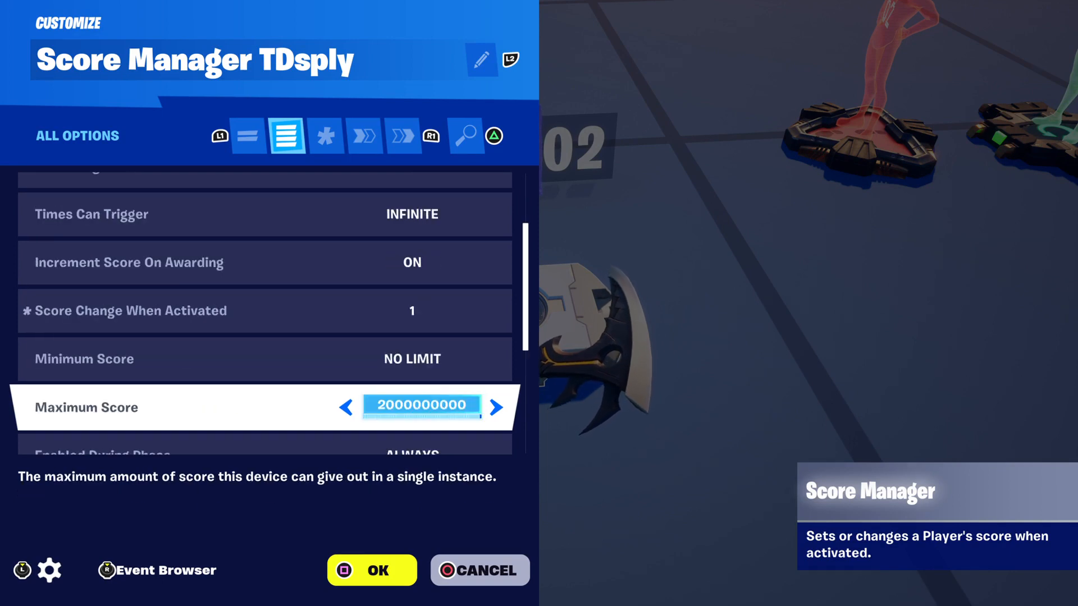
{"action": "key", "text": "Down"}
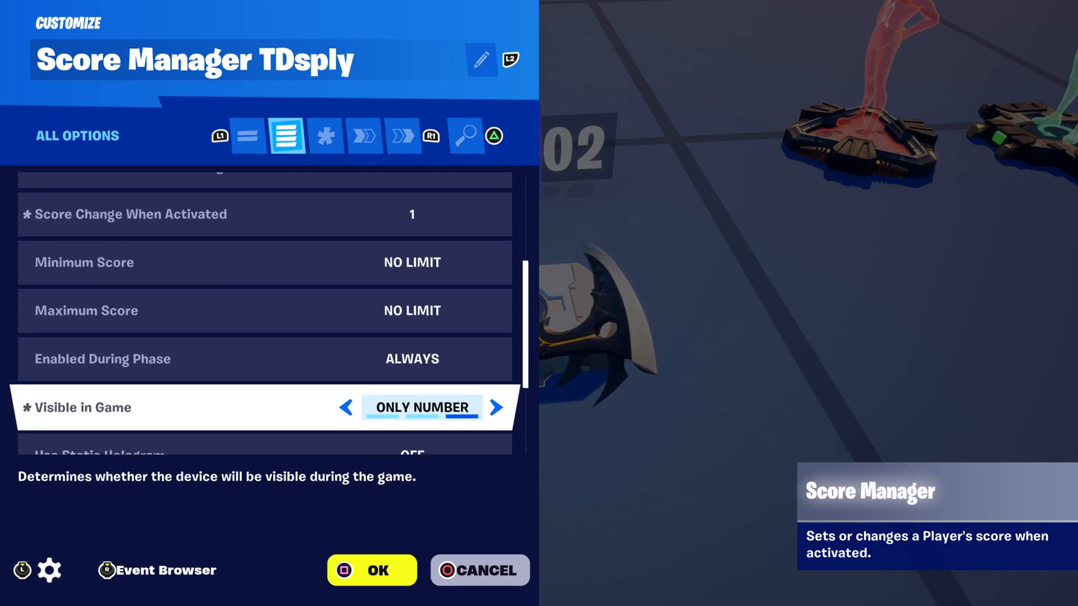
{"action": "key", "text": "Down"}
{"action": "key", "text": "Down"}
{"action": "key", "text": "Down"}
{"action": "key", "text": "Down"}
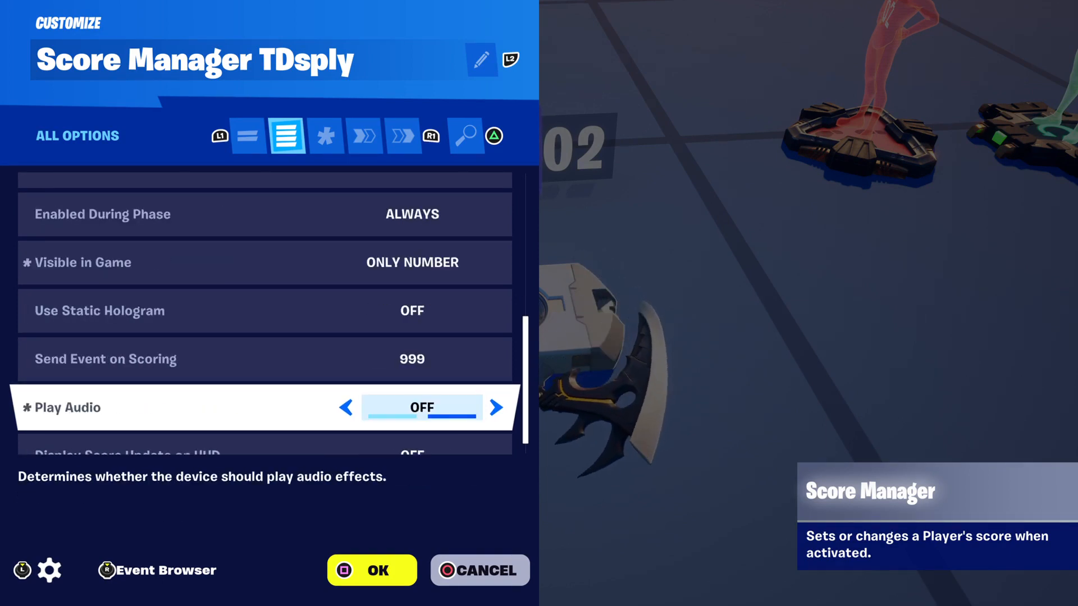
- Examine Score Manager TDsply's functions from Activate through Decrement, including the devices bound to Reset and Increment
{"action": "key", "text": "R1"}
{"action": "key", "text": "R1"}
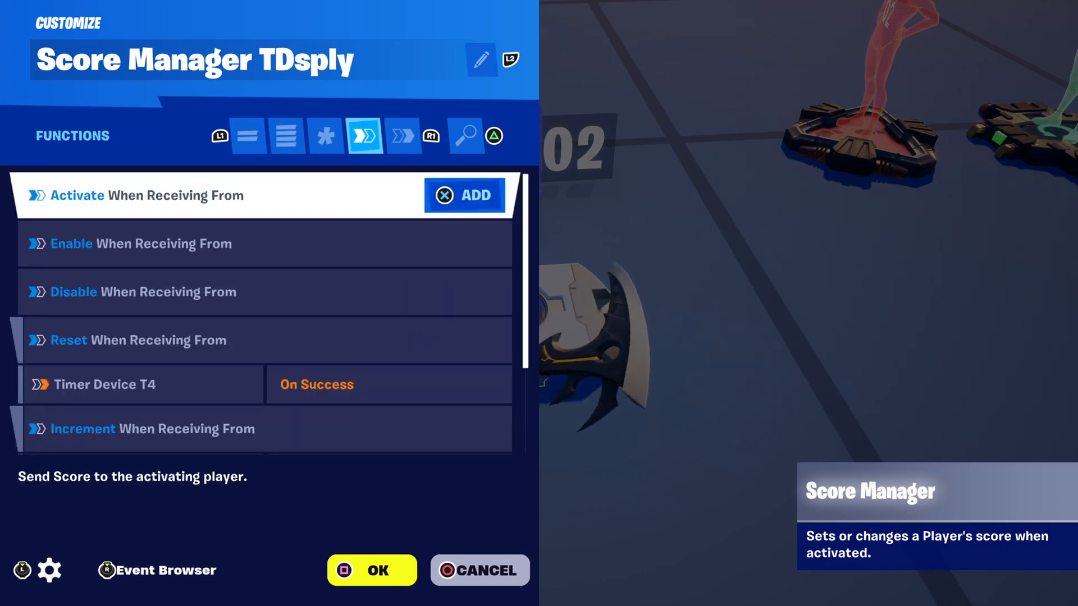
{"action": "key", "text": "Down"}
{"action": "key", "text": "Down"}
{"action": "key", "text": "Down"}
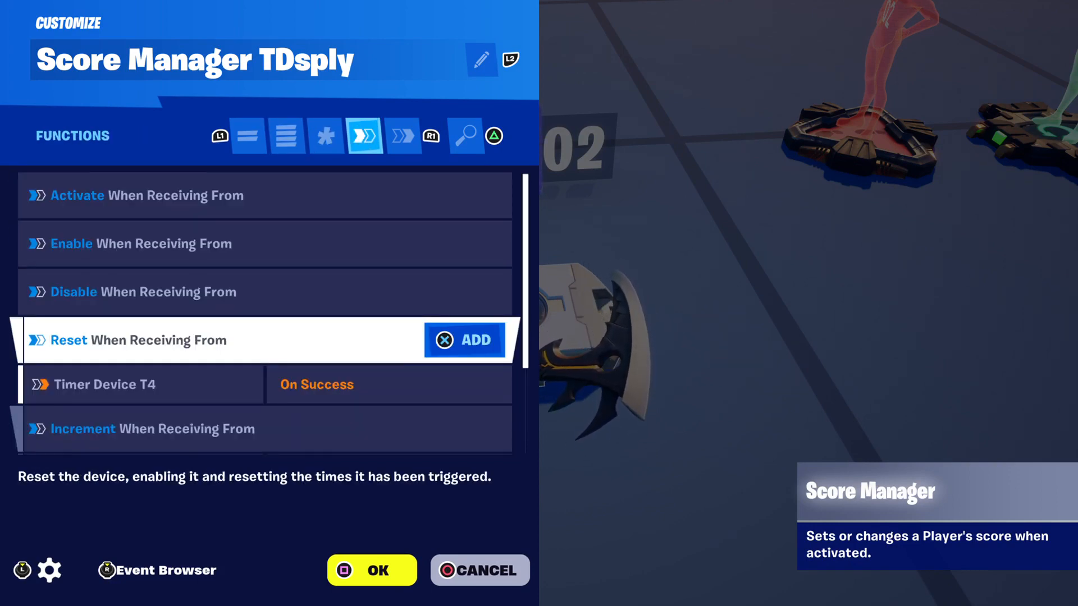
{"action": "key", "text": "Down"}
{"action": "key", "text": "Down"}
{"action": "key", "text": "Down"}
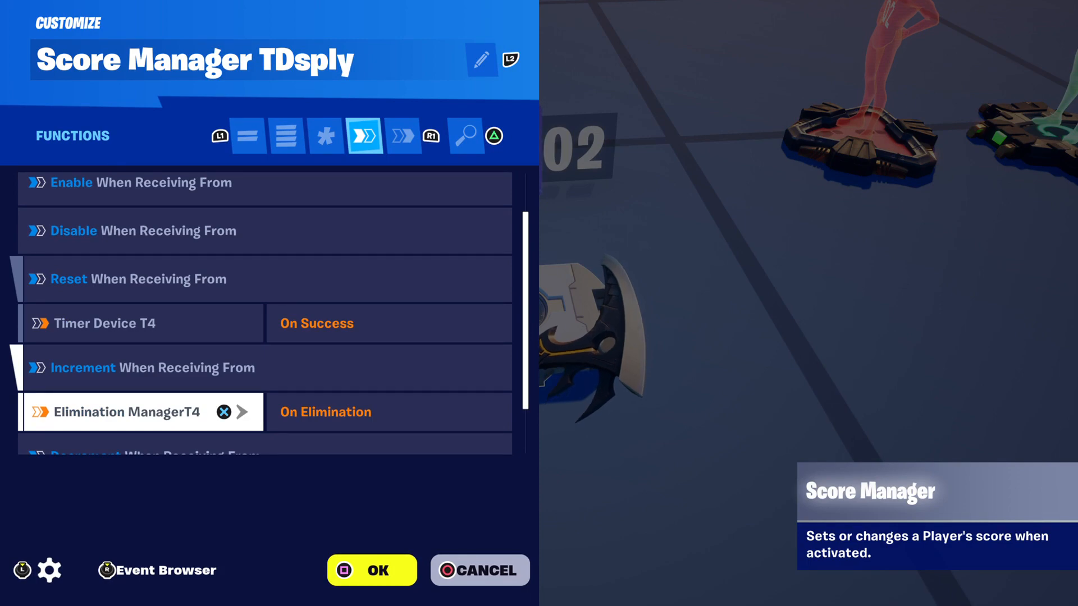
{"action": "key", "text": "Up"}
{"action": "key", "text": "Down"}
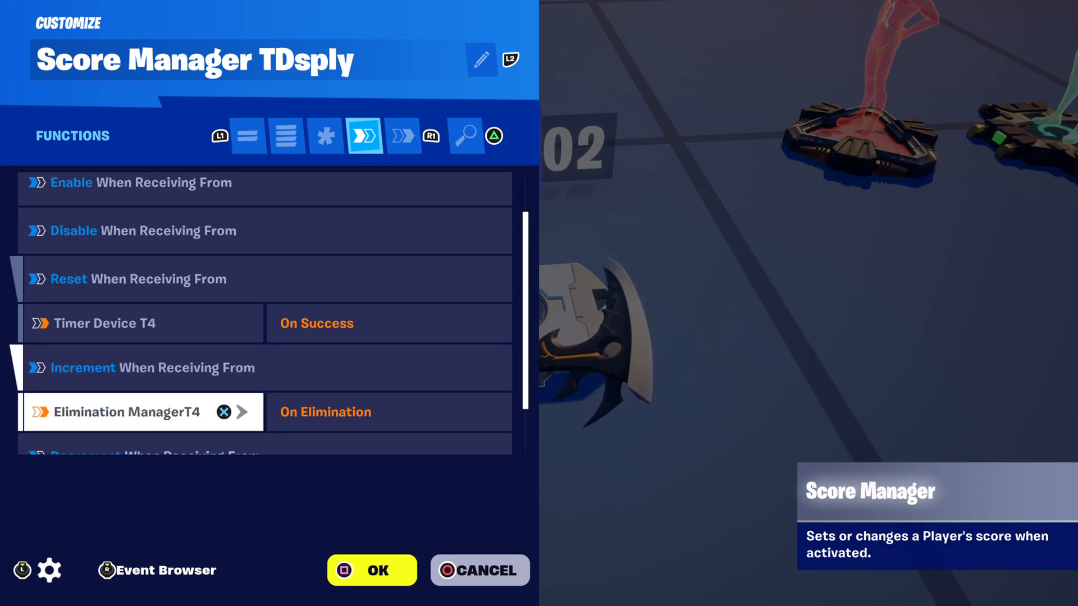
{"action": "key", "text": "Down"}
{"action": "key", "text": "Down"}
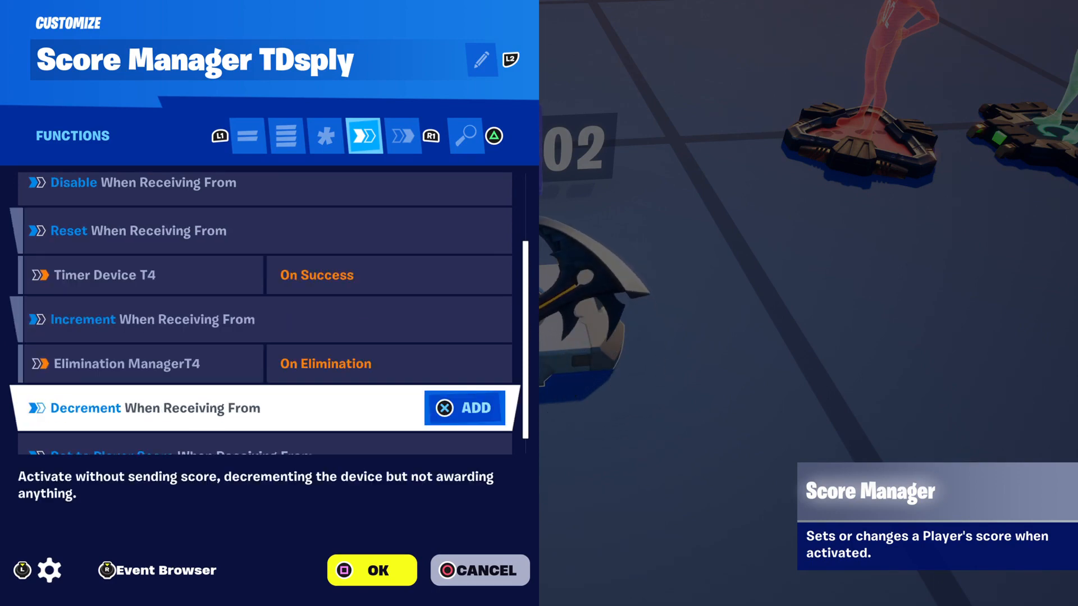
- Inspect the Elimination ManagerT4 binding of the Increment function and check Score Manager TDsply's event list
{"action": "key", "text": "Up"}
{"action": "key", "text": "Up"}
{"action": "key", "text": "Right"}
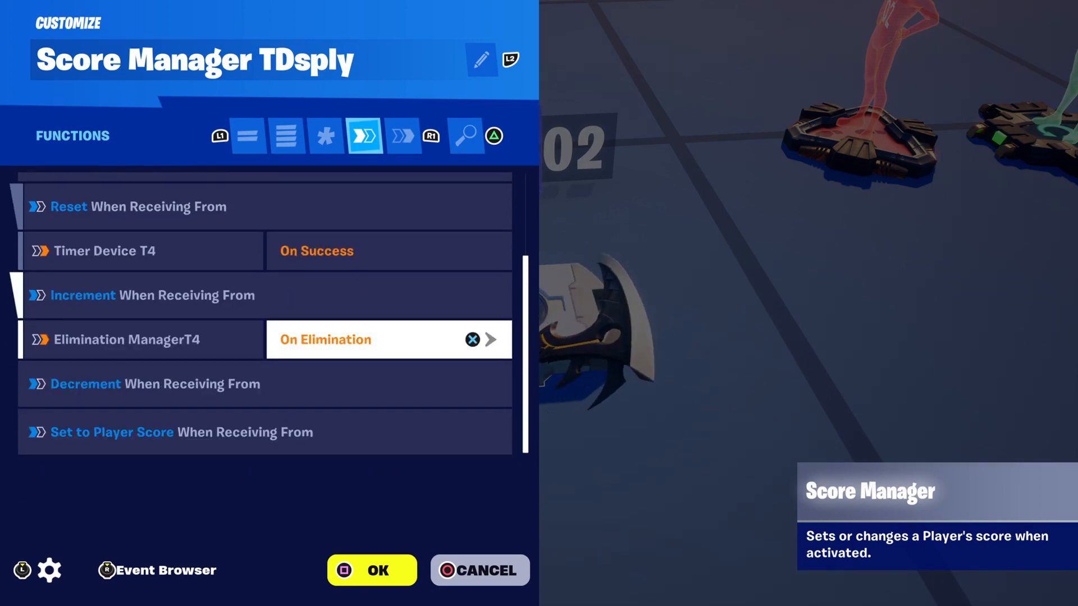
{"action": "key", "text": "Down"}
{"action": "key", "text": "Down"}
{"action": "key", "text": "e"}
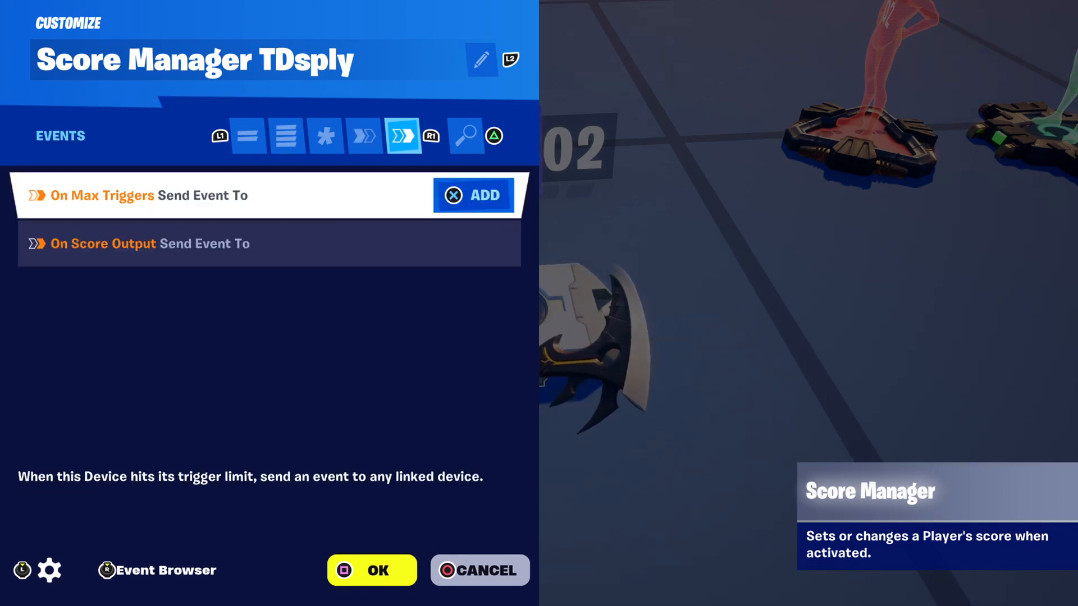
{"action": "key", "text": "q"}
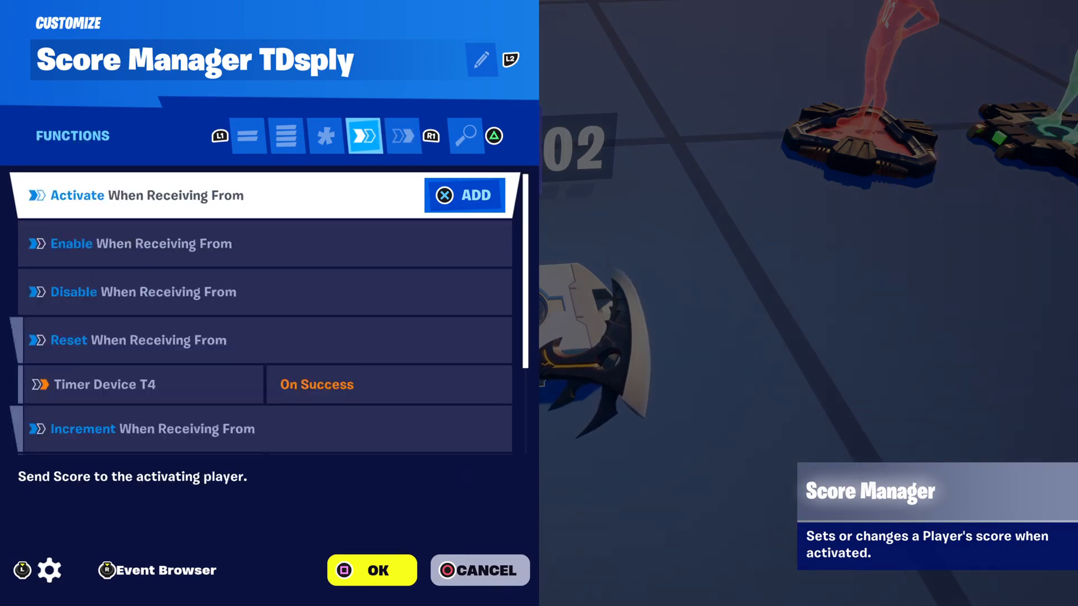
- Recheck Score Manager TDsply's functions and its On Max Triggers and On Score Output events, and close its customization
{"action": "key", "text": "Down"}
{"action": "key", "text": "Down"}
{"action": "key", "text": "Down"}
{"action": "key", "text": "Down"}
{"action": "key", "text": "Down"}
{"action": "key", "text": "Down"}
{"action": "key", "text": "Down"}
{"action": "key", "text": "Down"}
{"action": "key", "text": "Up"}
{"action": "key", "text": "Up"}
{"action": "key", "text": "Up"}
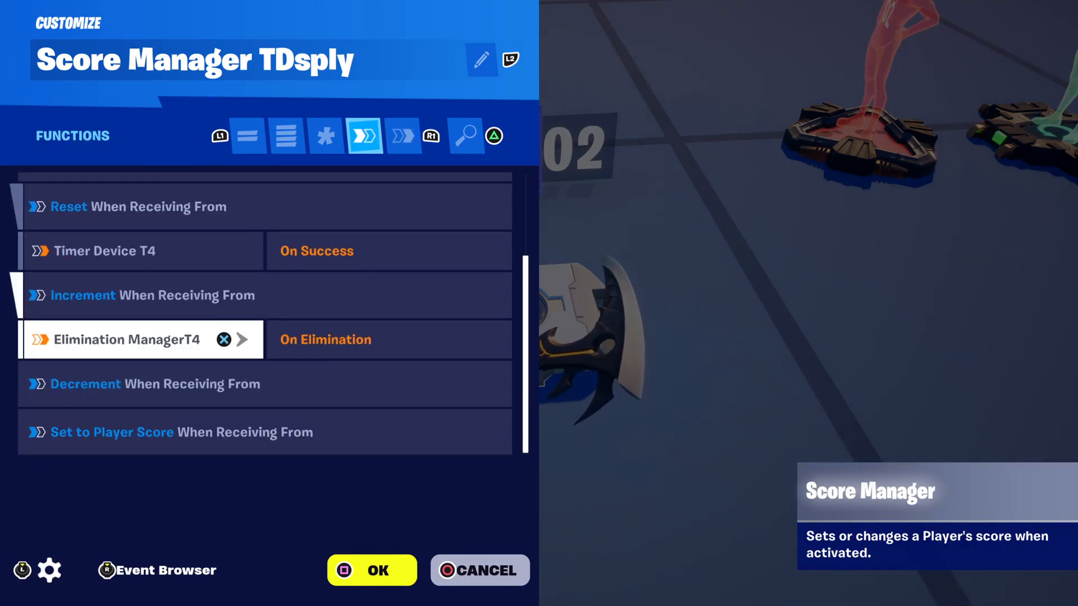
{"action": "key", "text": "Down"}
{"action": "key", "text": "Down"}
{"action": "key", "text": "e"}
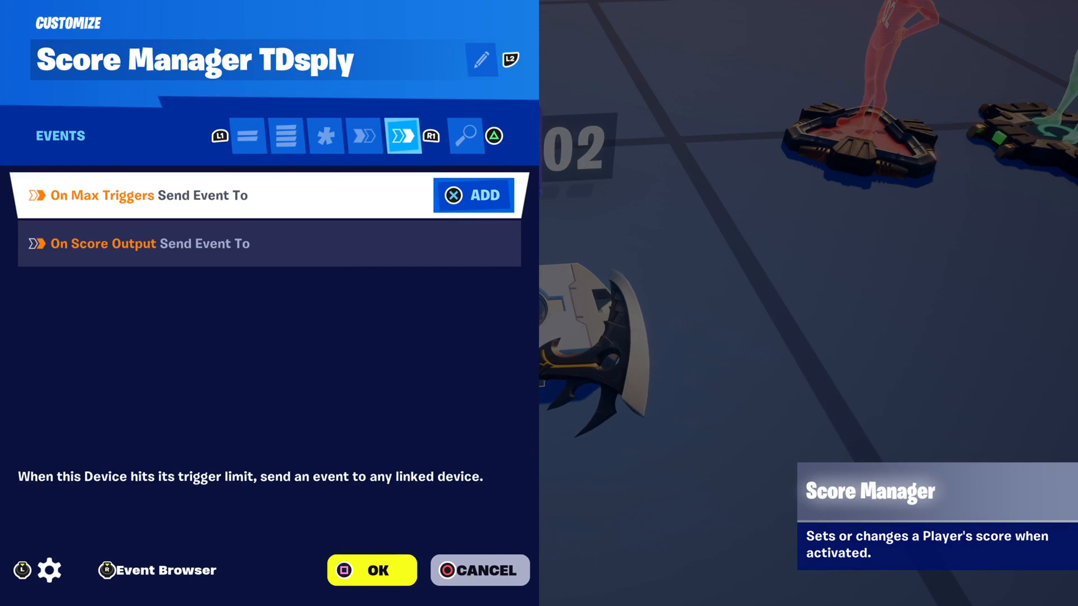
{"action": "key", "text": "Down"}
{"action": "key", "text": "Escape"}
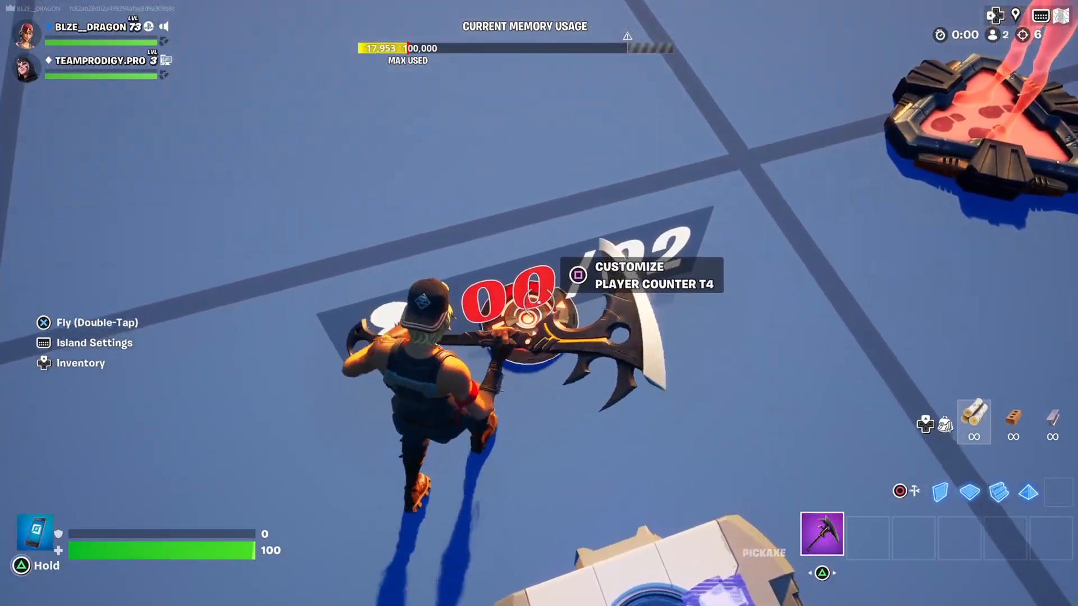
- Open Player Counter T4 and examine its comparison, target player count, transmit, counted team and class, and enabled phase options
{"action": "key", "text": "e"}
{"action": "key", "text": "e"}
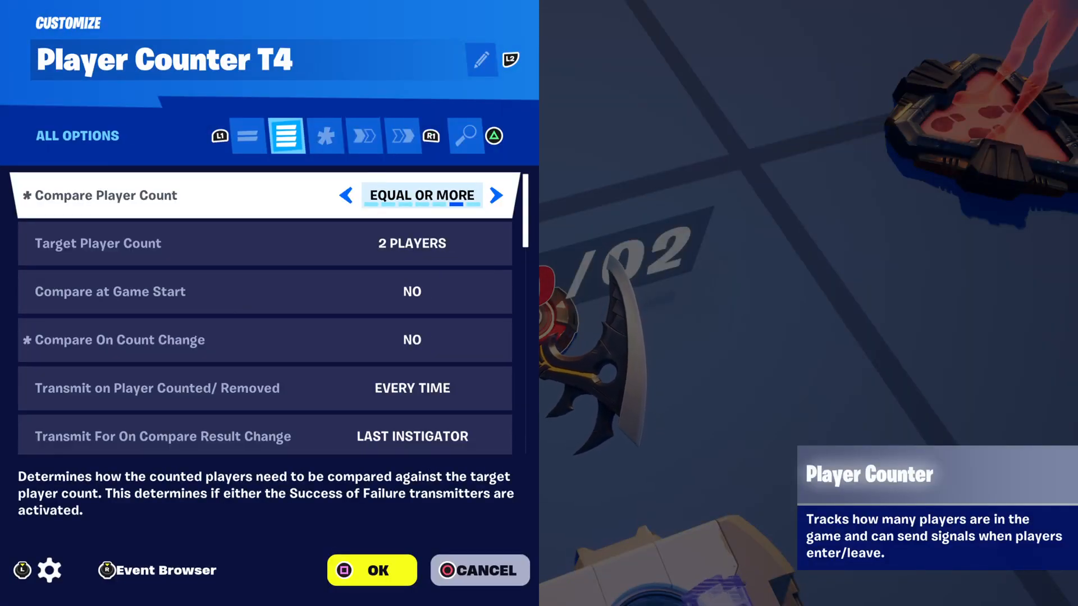
{"action": "key", "text": "Down"}
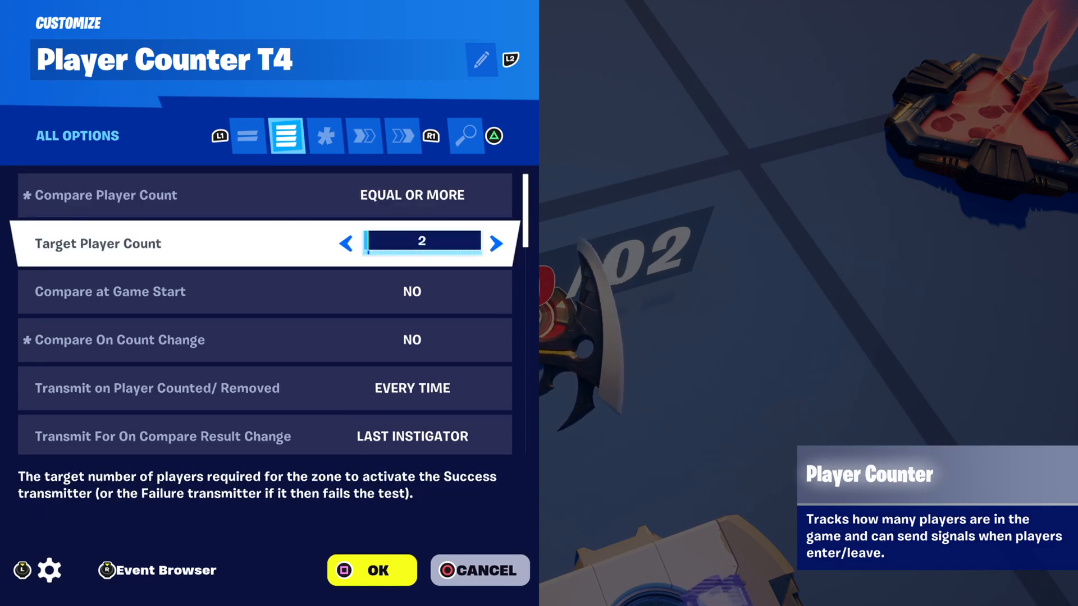
{"action": "key", "text": "Down"}
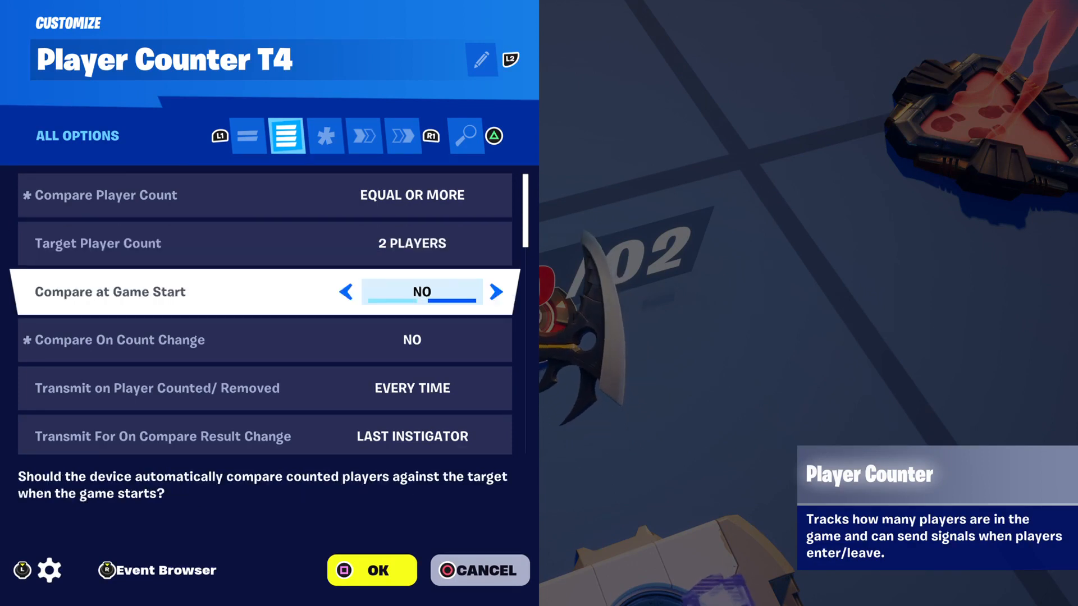
{"action": "key", "text": "Down"}
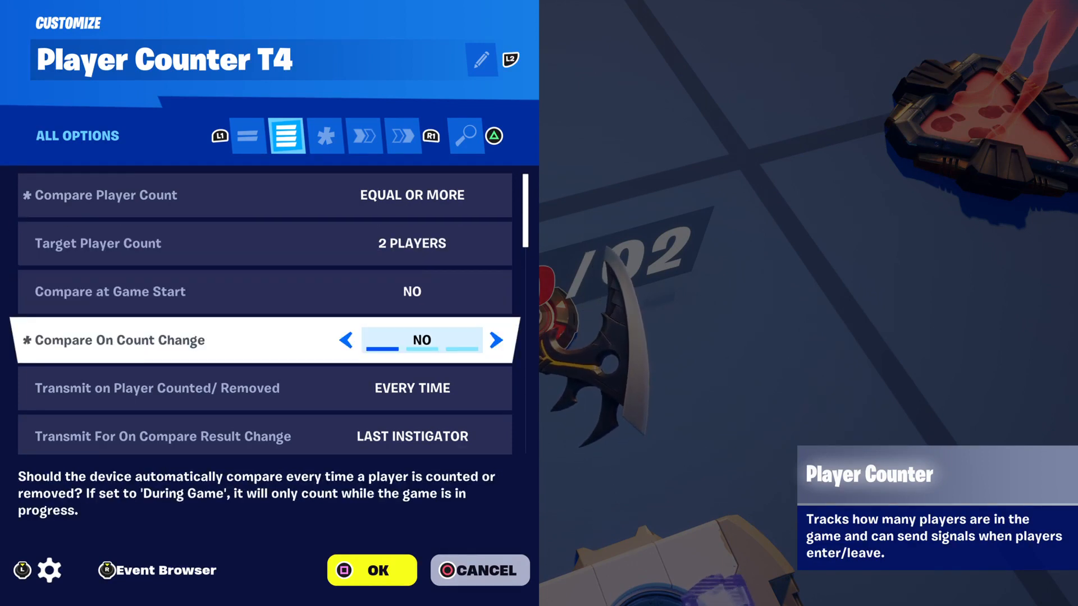
{"action": "key", "text": "Down"}
{"action": "key", "text": "Down"}
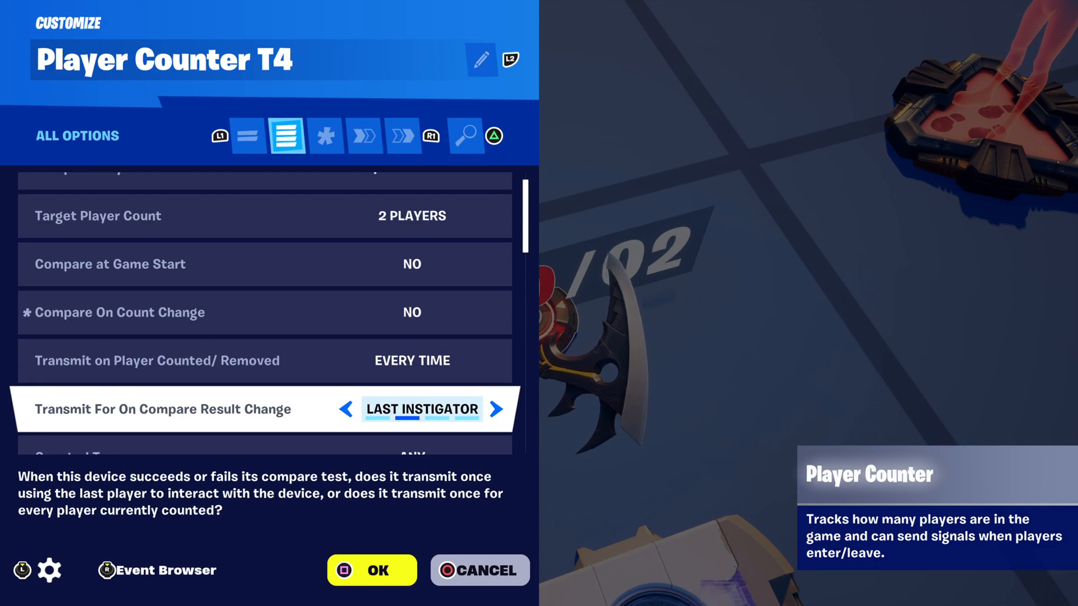
{"action": "key", "text": "Down"}
{"action": "key", "text": "Down"}
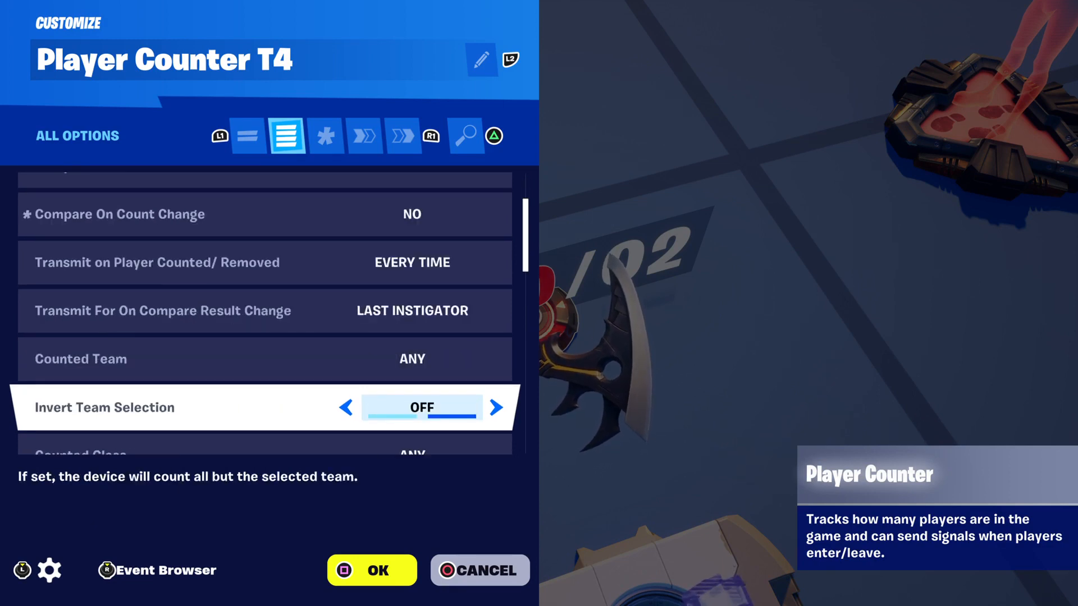
{"action": "key", "text": "Down"}
{"action": "key", "text": "Down"}
{"action": "key", "text": "Down"}
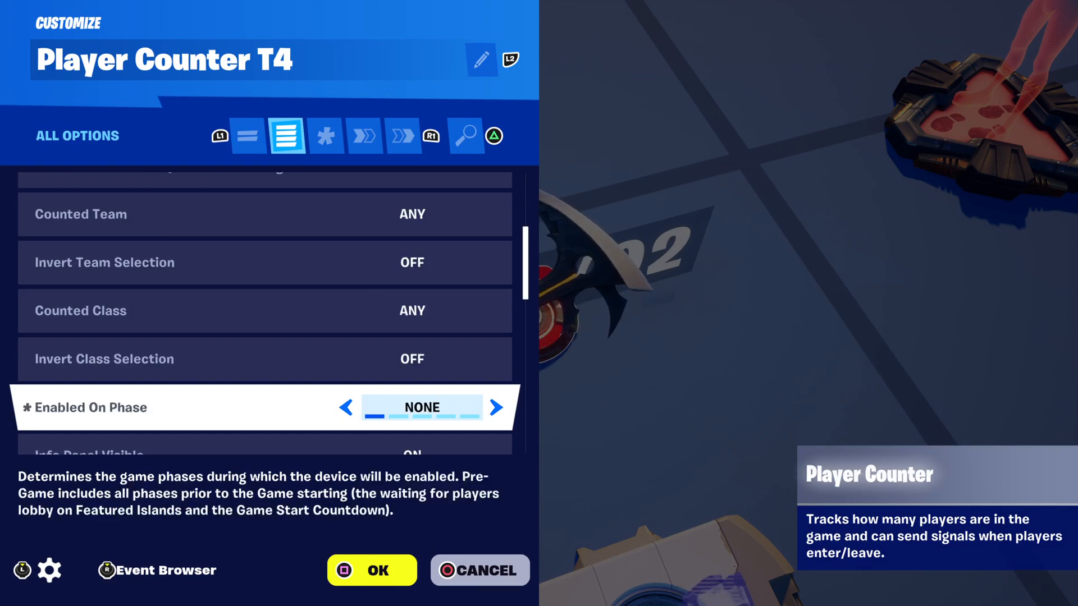
- Examine Player Counter T4's info panel visibility, icon scale, panel icon, base and success colors, and registered player counting
{"action": "key", "text": "Down"}
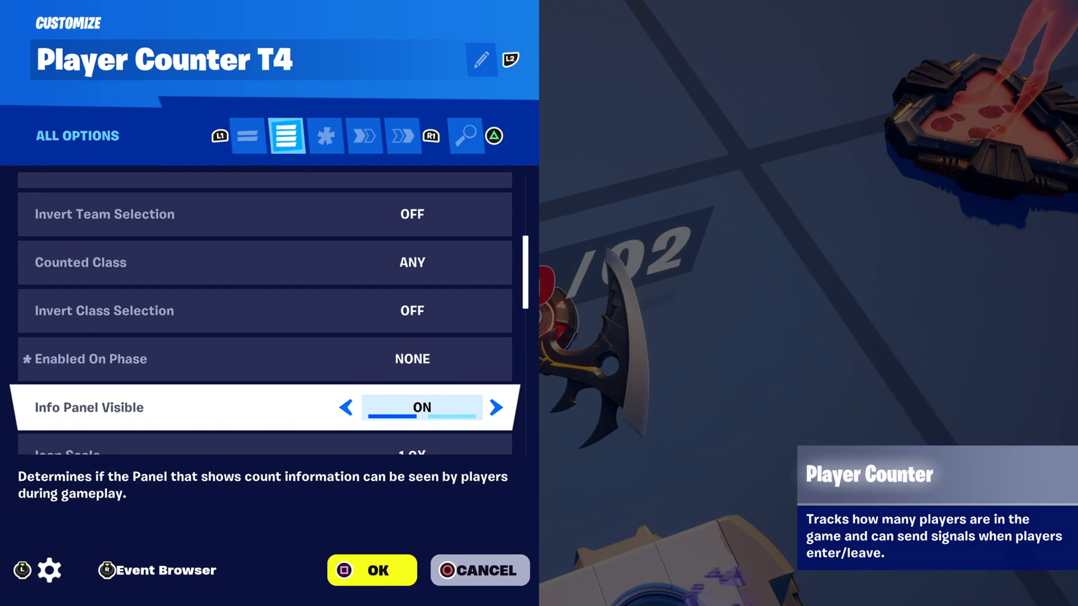
{"action": "key", "text": "Down"}
{"action": "key", "text": "Down"}
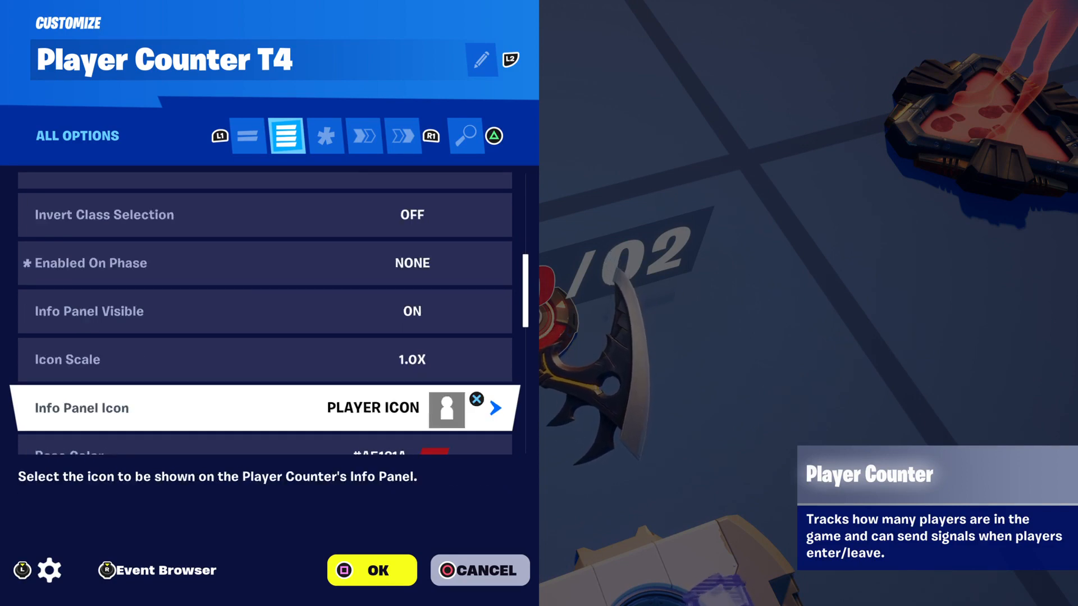
{"action": "key", "text": "Down"}
{"action": "key", "text": "Down"}
{"action": "key", "text": "Down"}
{"action": "key", "text": "Down"}
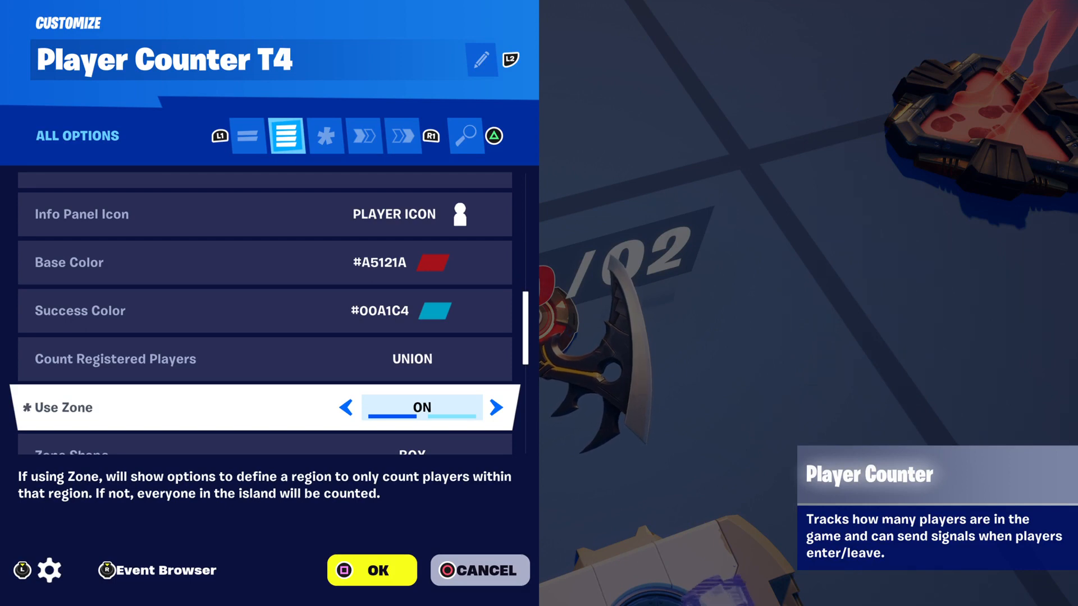
- Examine Player Counter T4's zone shape, time in zone, visibility, size units, dimensions and offset options
{"action": "key", "text": "Down"}
{"action": "key", "text": "Down"}
{"action": "key", "text": "Down"}
{"action": "key", "text": "Down"}
{"action": "key", "text": "Down"}
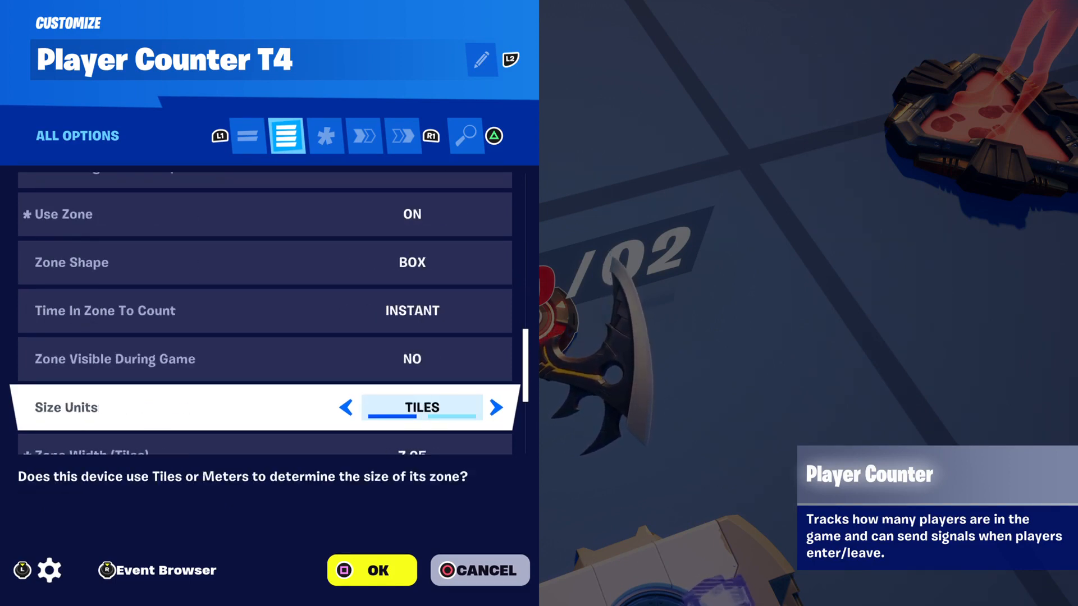
{"action": "key", "text": "Down"}
{"action": "key", "text": "Down"}
{"action": "key", "text": "Down"}
{"action": "key", "text": "Down"}
{"action": "key", "text": "Down"}
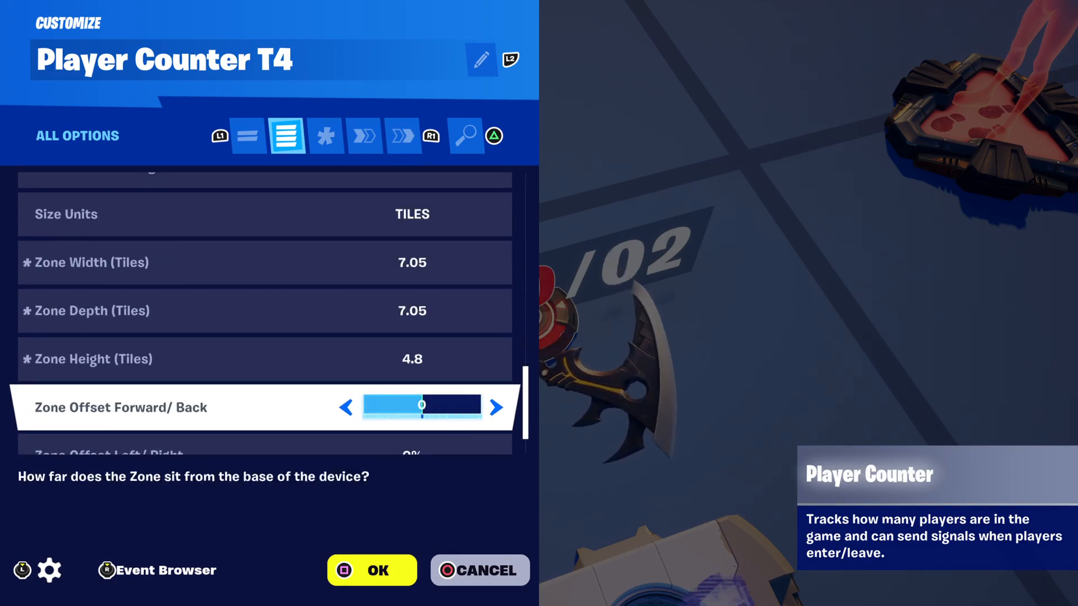
- Examine the devices bound to Player Counter T4's Compare Players To Target, Enable and Disable functions
{"action": "key", "text": "R1"}
{"action": "key", "text": "R1"}
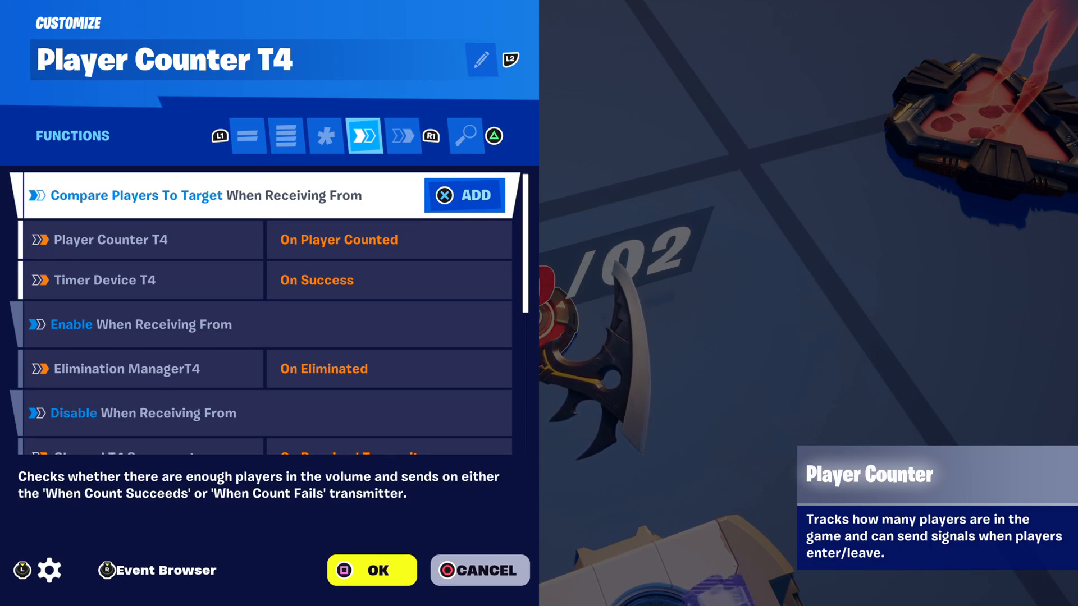
{"action": "key", "text": "Down"}
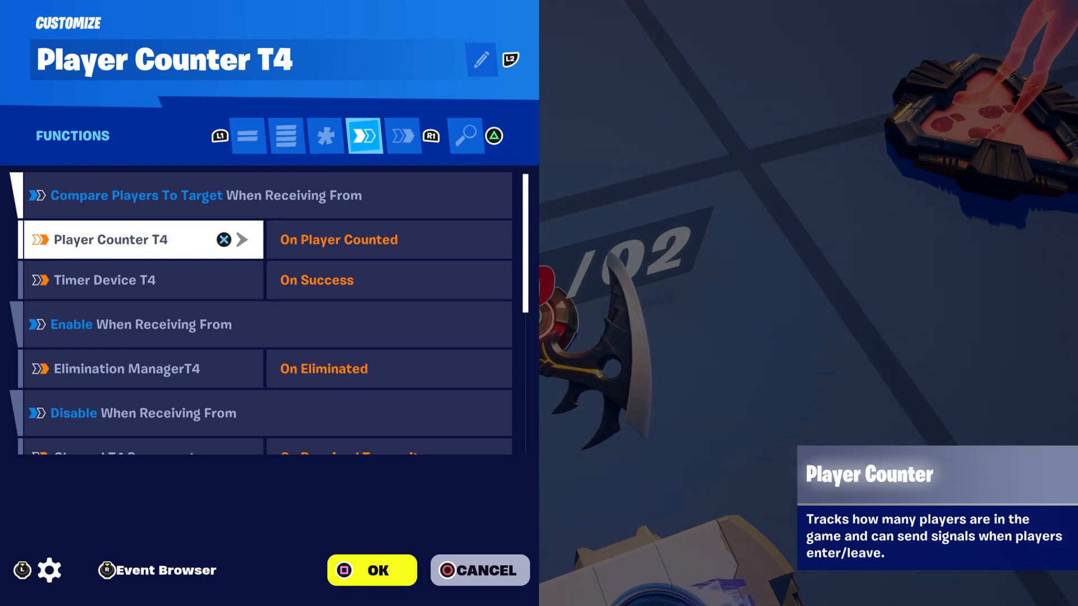
{"action": "key", "text": "Down"}
{"action": "key", "text": "Up"}
{"action": "key", "text": "Down"}
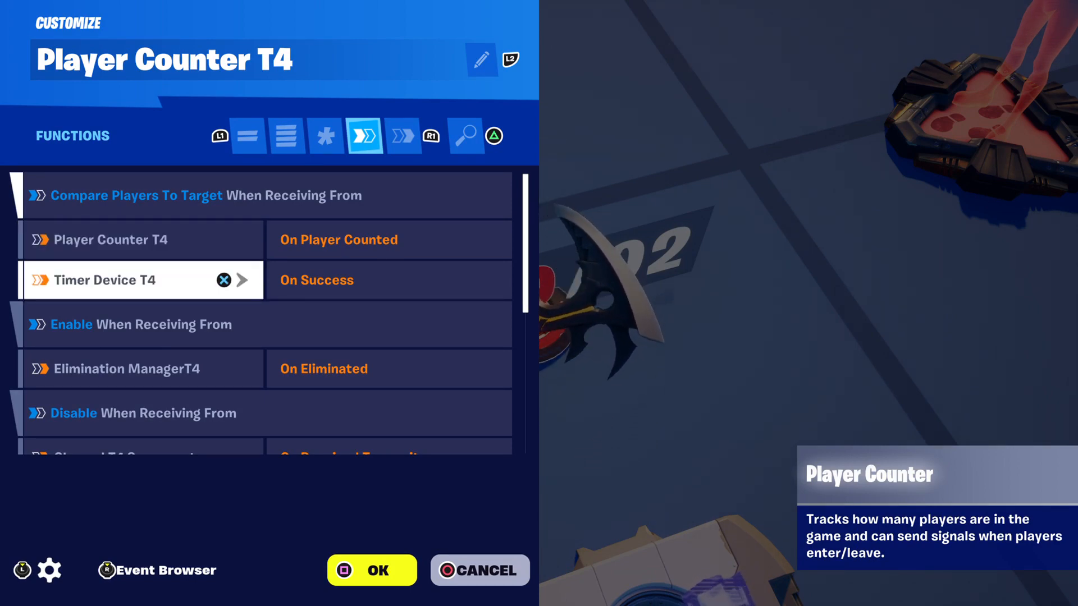
{"action": "key", "text": "Down"}
{"action": "key", "text": "Down"}
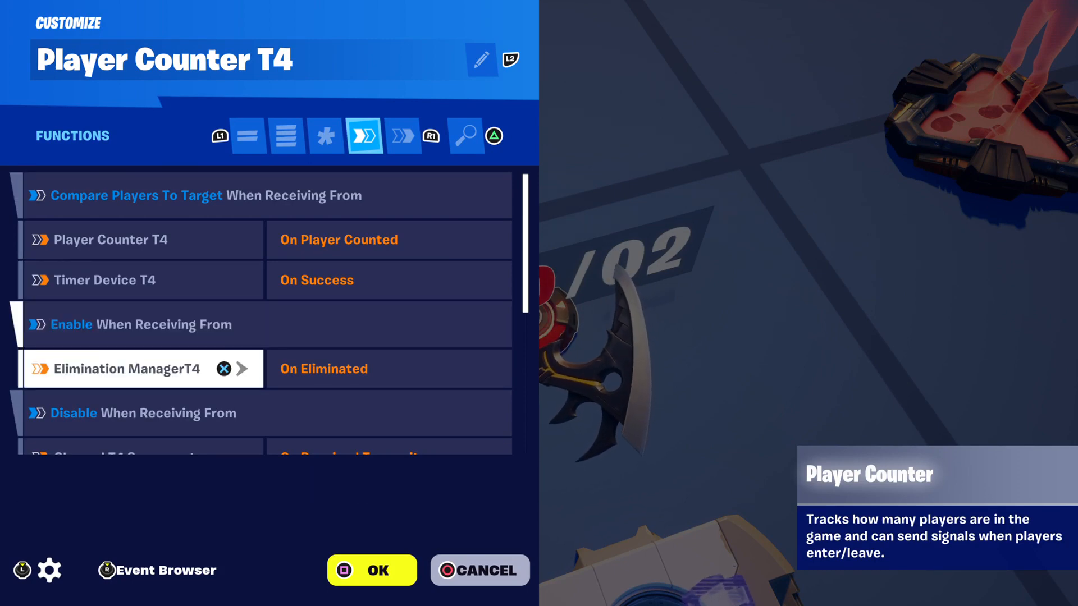
{"action": "key", "text": "Up"}
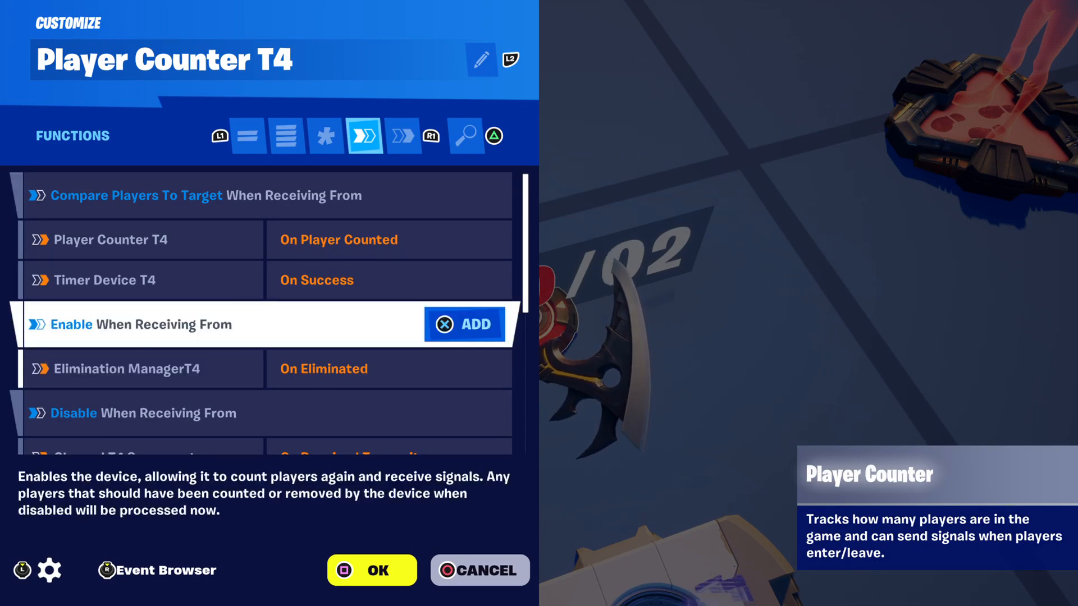
{"action": "key", "text": "Down"}
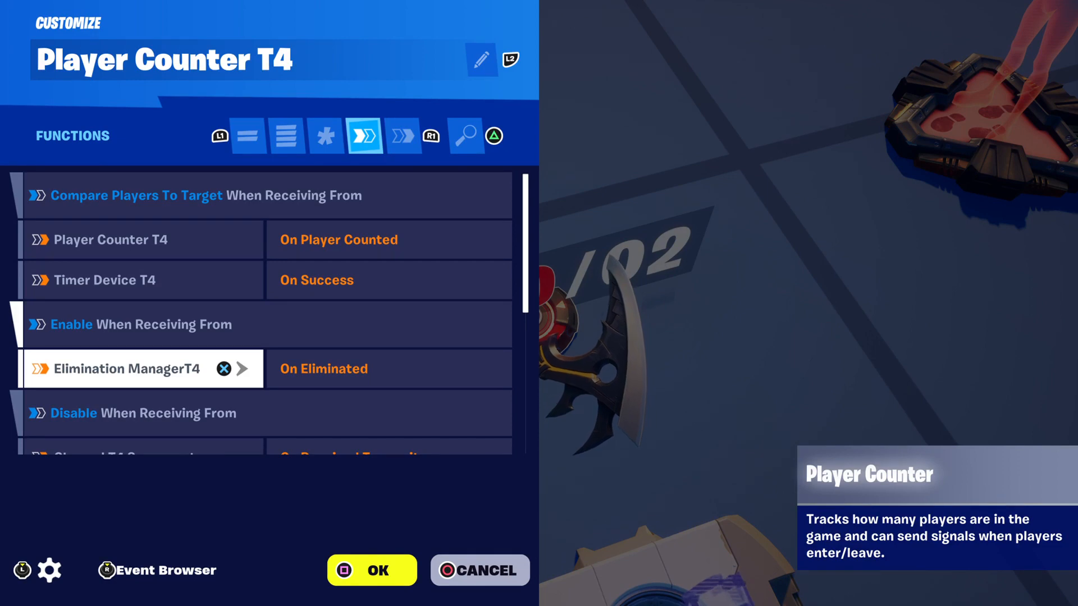
{"action": "key", "text": "Down"}
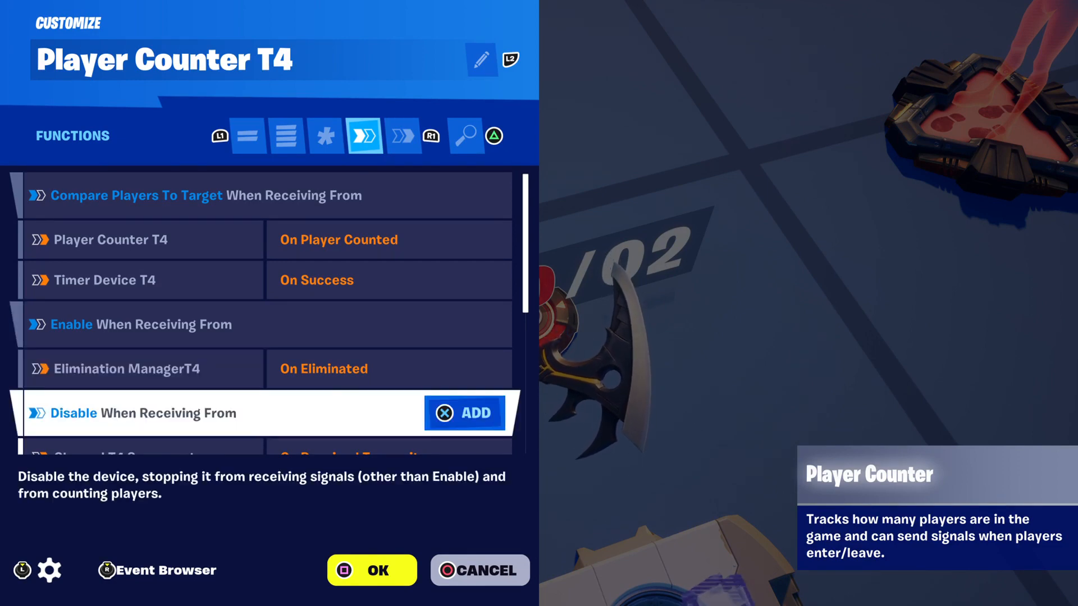
{"action": "key", "text": "Down"}
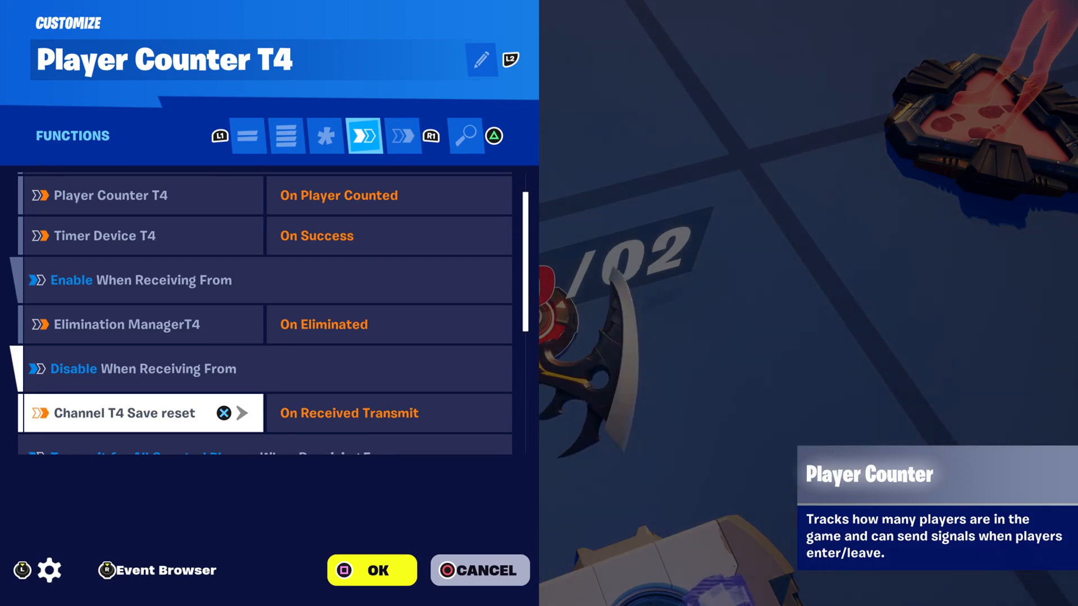
- Check Player Counter T4's remaining functions, from Transmit for All Counted Players through the target count and player registration functions
{"action": "key", "text": "Down"}
{"action": "key", "text": "Down"}
{"action": "key", "text": "Down"}
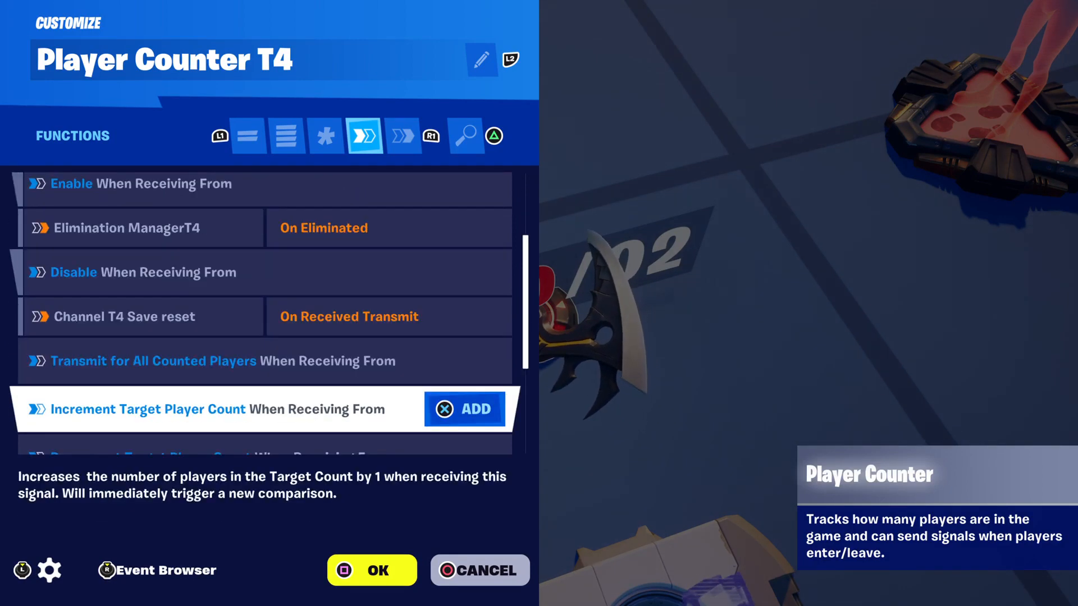
{"action": "key", "text": "Down"}
{"action": "key", "text": "Down"}
{"action": "key", "text": "Down"}
{"action": "key", "text": "Down"}
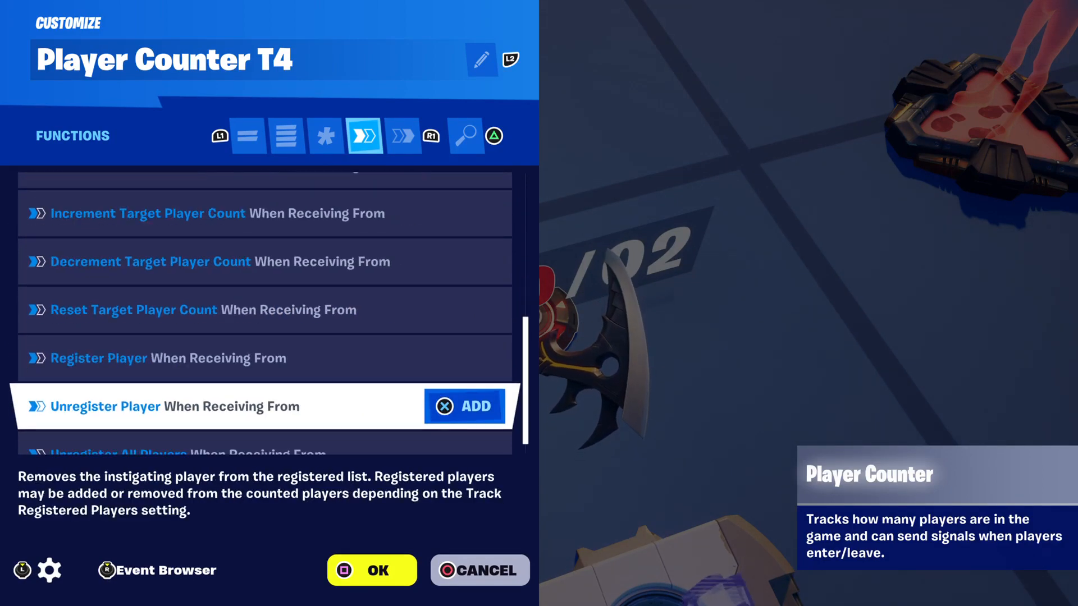
{"action": "key", "text": "Down"}
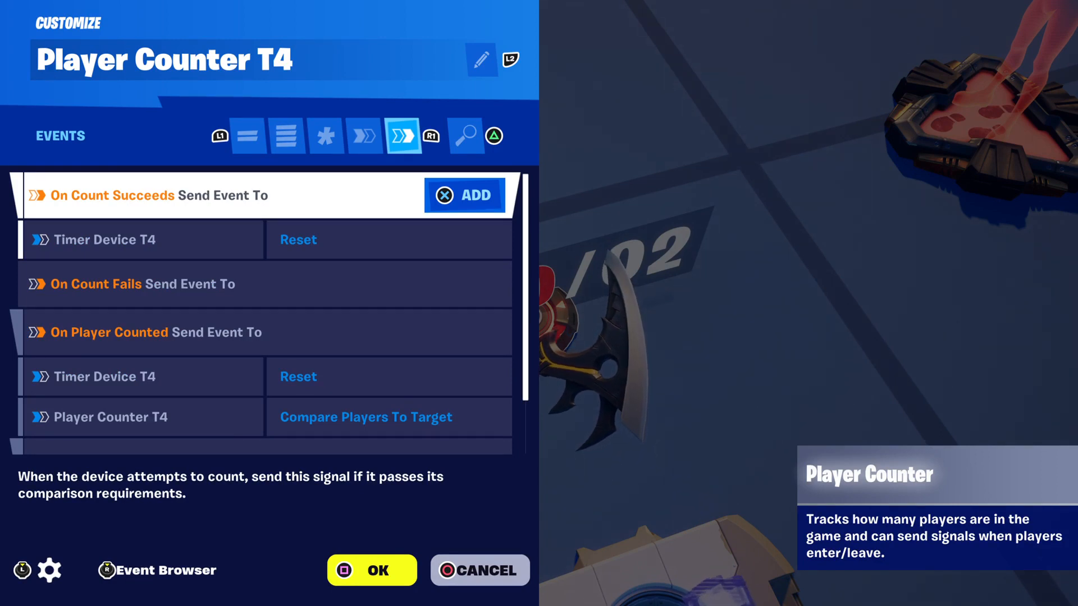
- Examine Player Counter T4's On Count Succeeds, On Count Fails, On Player Counted and On Player Removed event bindings
{"action": "key", "text": "Down"}
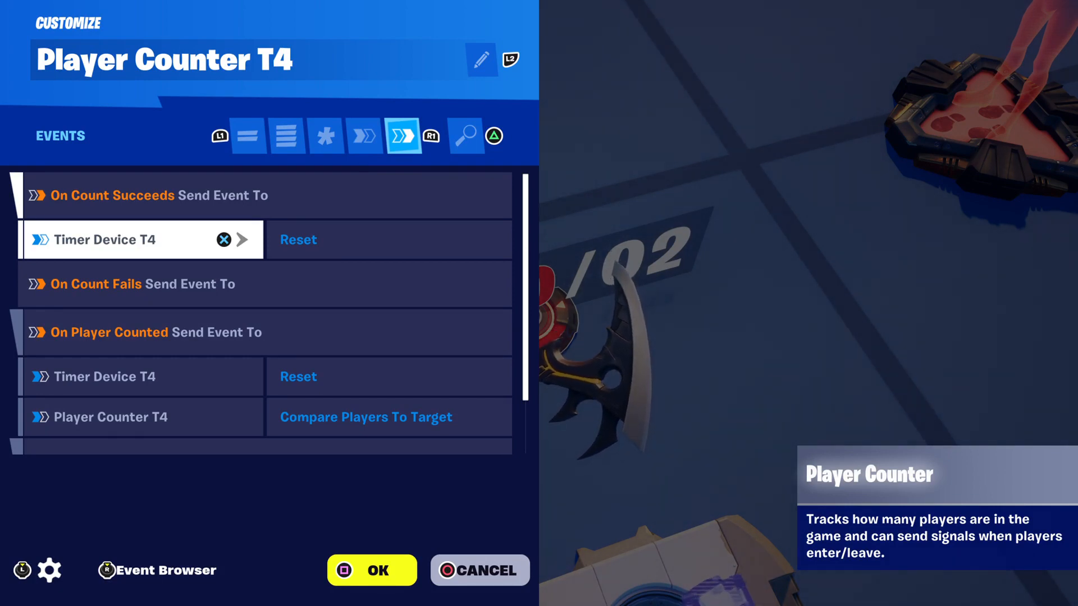
{"action": "key", "text": "Down"}
{"action": "key", "text": "Down"}
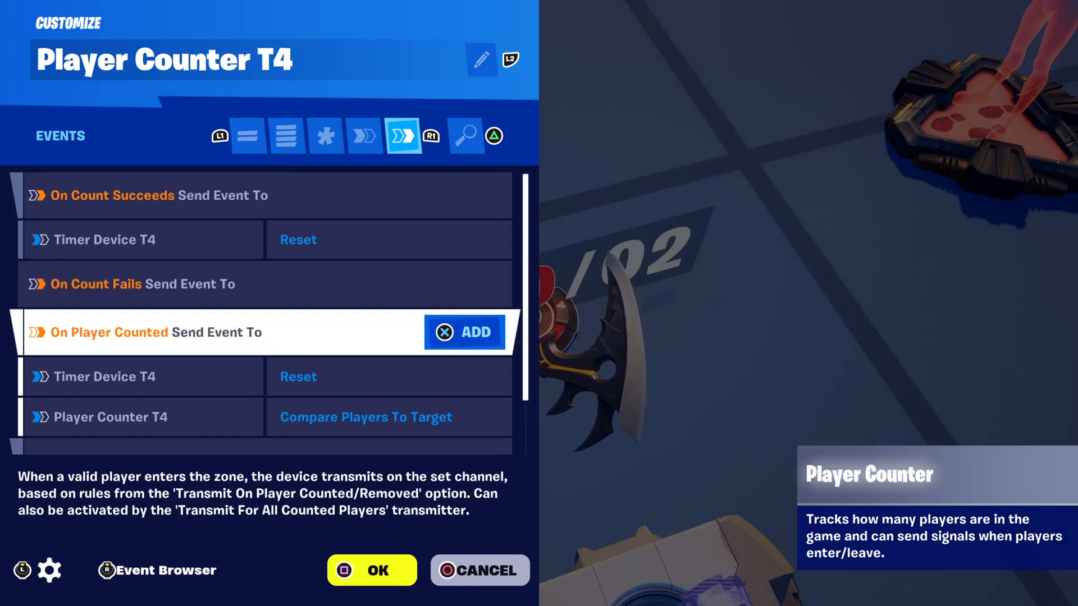
{"action": "key", "text": "Down"}
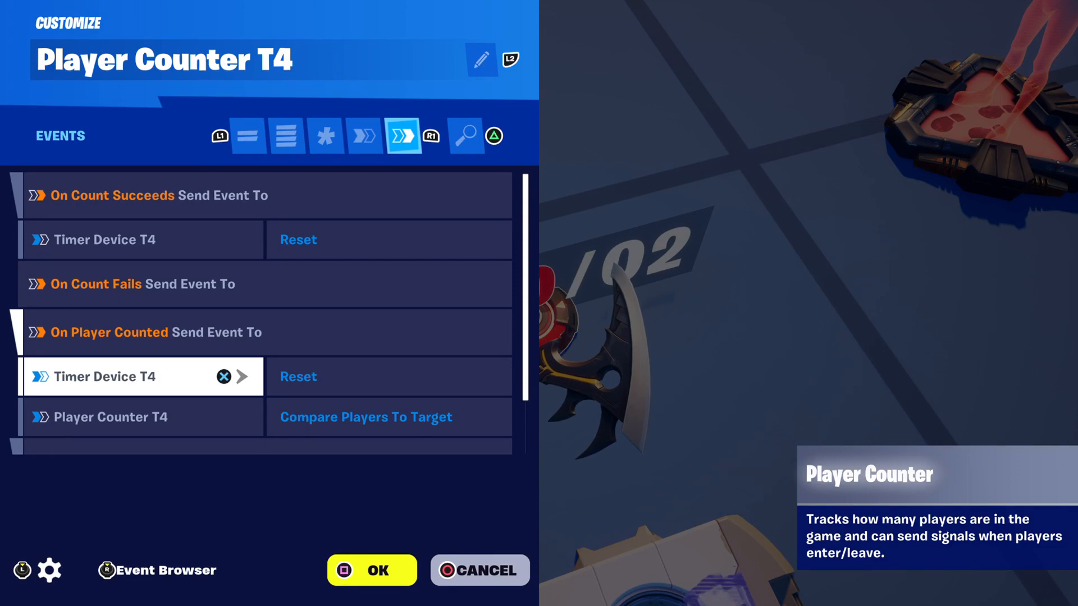
{"action": "key", "text": "Down"}
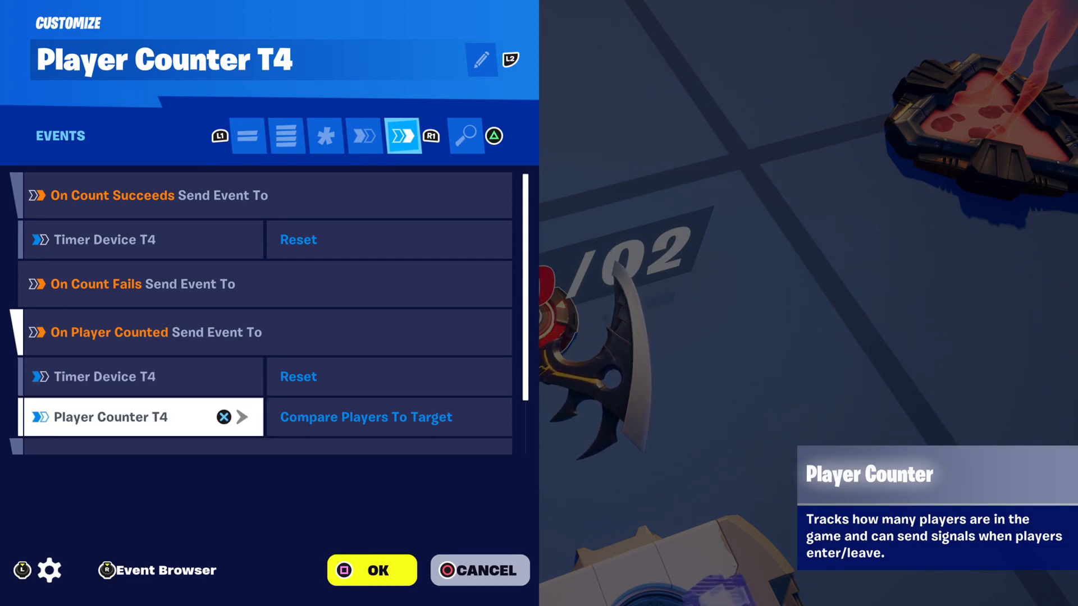
{"action": "key", "text": "Down"}
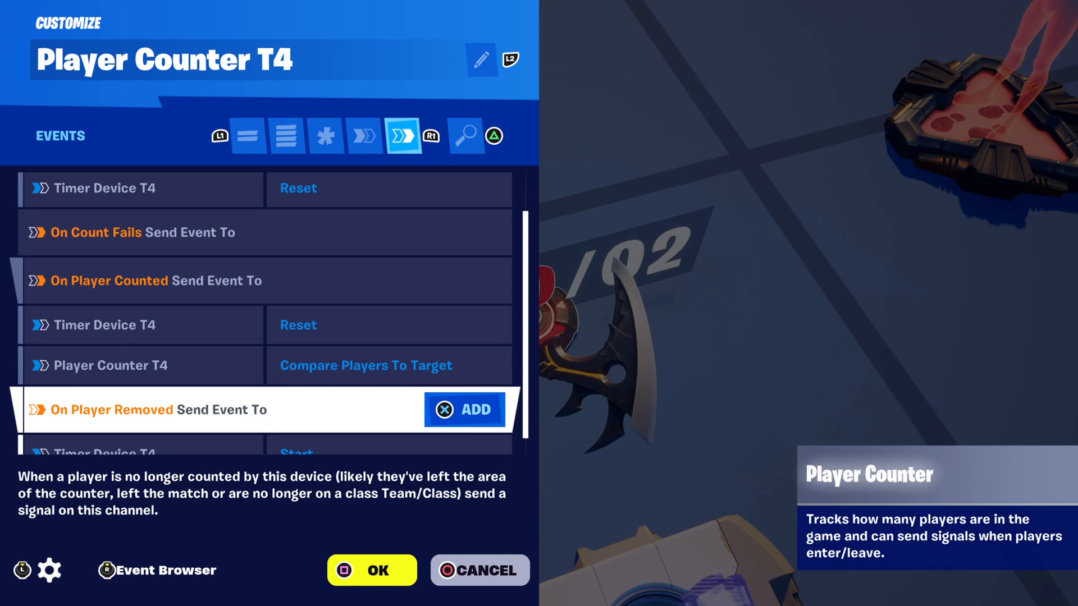
{"action": "key", "text": "q"}
{"action": "key", "text": "e"}
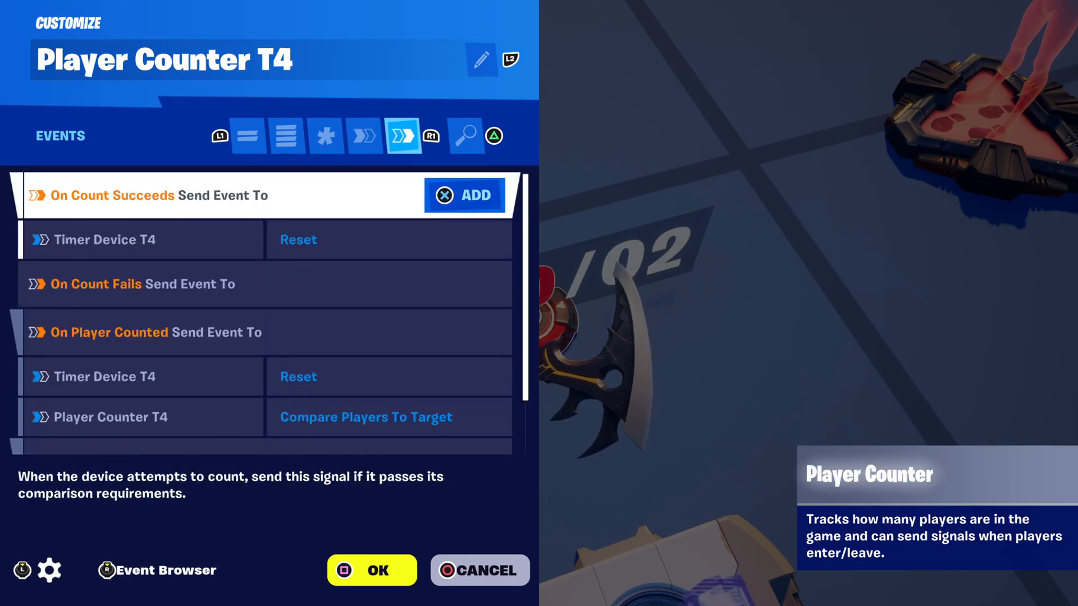
- Recheck Player Counter T4's event list down to the On Player Removed bindings, and close its customization
{"action": "key", "text": "Down"}
{"action": "key", "text": "Down"}
{"action": "key", "text": "Down"}
{"action": "key", "text": "Down"}
{"action": "key", "text": "Down"}
{"action": "key", "text": "Down"}
- Open Elimination ManagerT4 and examine its game start, self-elimination, target type, item drop, pickup and item scale options
{"action": "key", "text": "Down"}
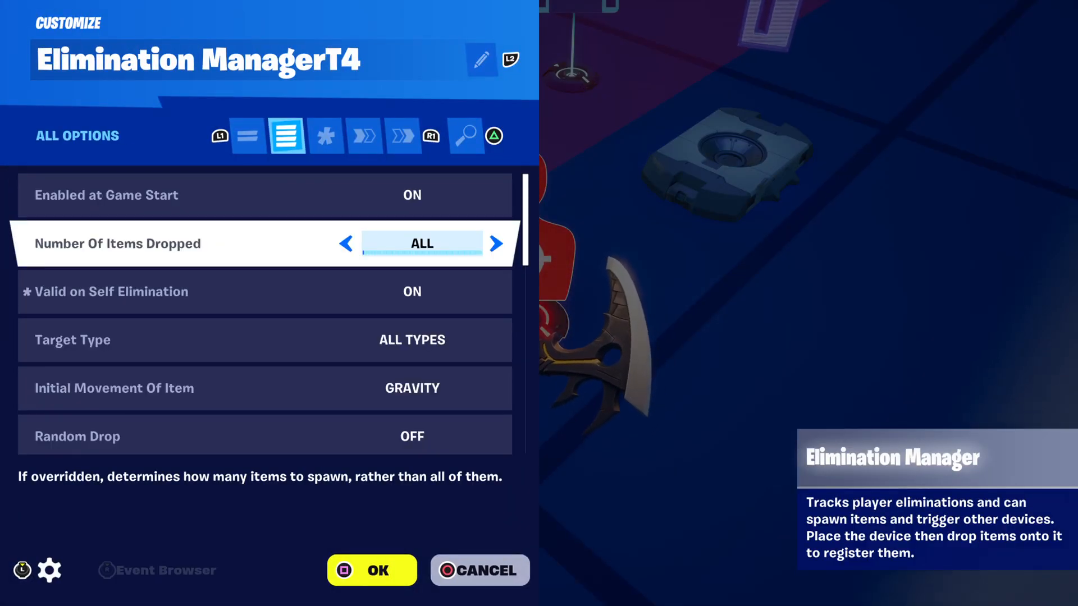
{"action": "key", "text": "Up"}
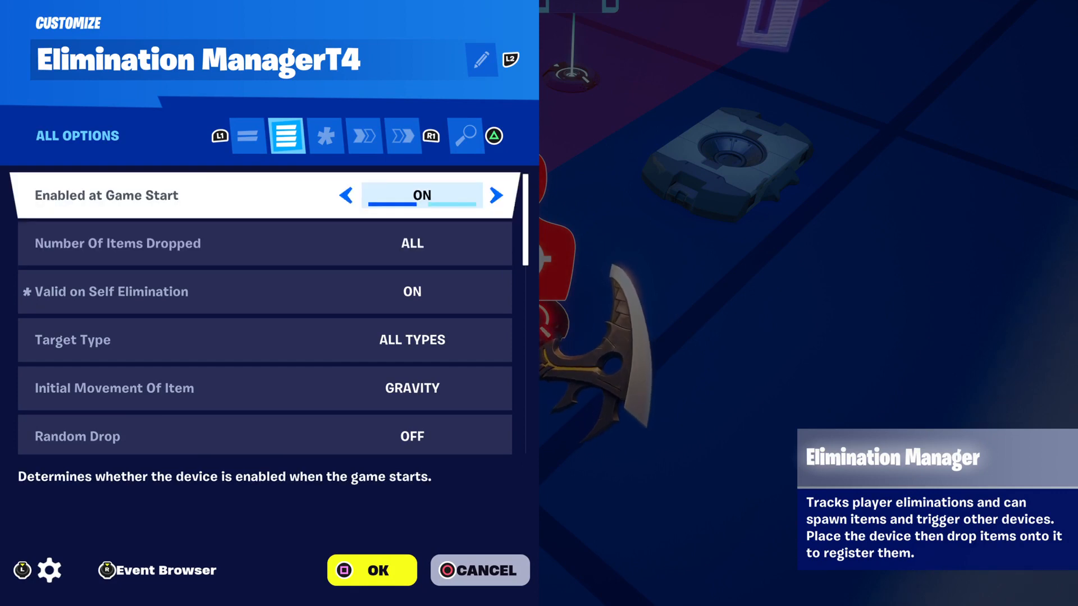
{"action": "key", "text": "Down"}
{"action": "key", "text": "Down"}
{"action": "key", "text": "Down"}
{"action": "key", "text": "Down"}
{"action": "key", "text": "Down"}
{"action": "key", "text": "Down"}
{"action": "key", "text": "Down"}
{"action": "key", "text": "Down"}
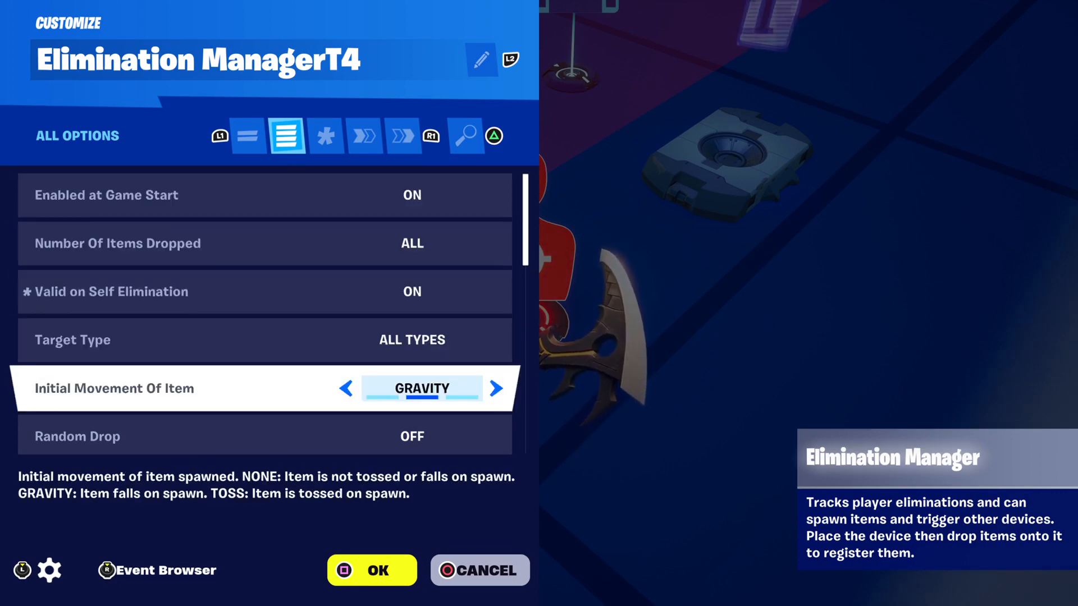
{"action": "key", "text": "Down"}
{"action": "key", "text": "Down"}
{"action": "key", "text": "Down"}
{"action": "key", "text": "Down"}
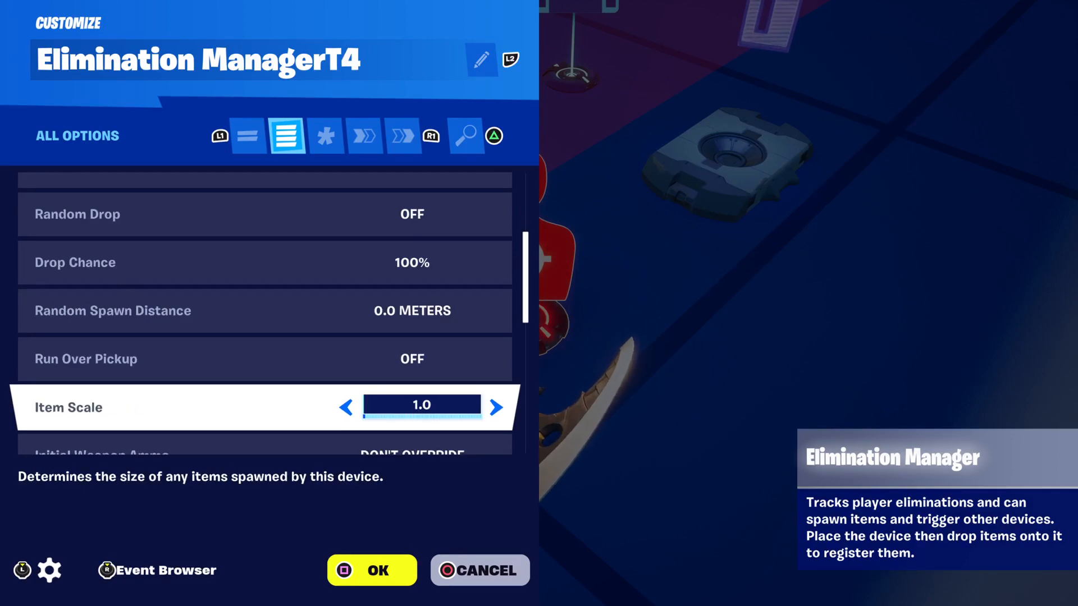
- Examine Elimination ManagerT4's weapon ammo, selected team, selected class, elimination penalty and pickup allowed team options
{"action": "key", "text": "Down"}
{"action": "key", "text": "Down"}
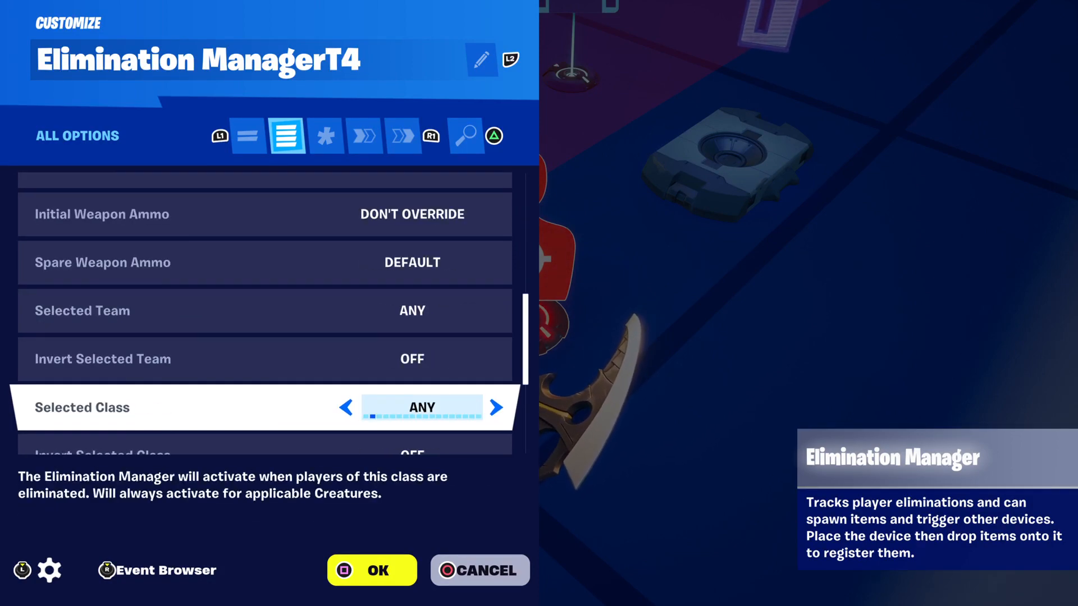
{"action": "key", "text": "Down"}
{"action": "key", "text": "Down"}
{"action": "key", "text": "Down"}
{"action": "key", "text": "Down"}
{"action": "key", "text": "Down"}
{"action": "key", "text": "Down"}
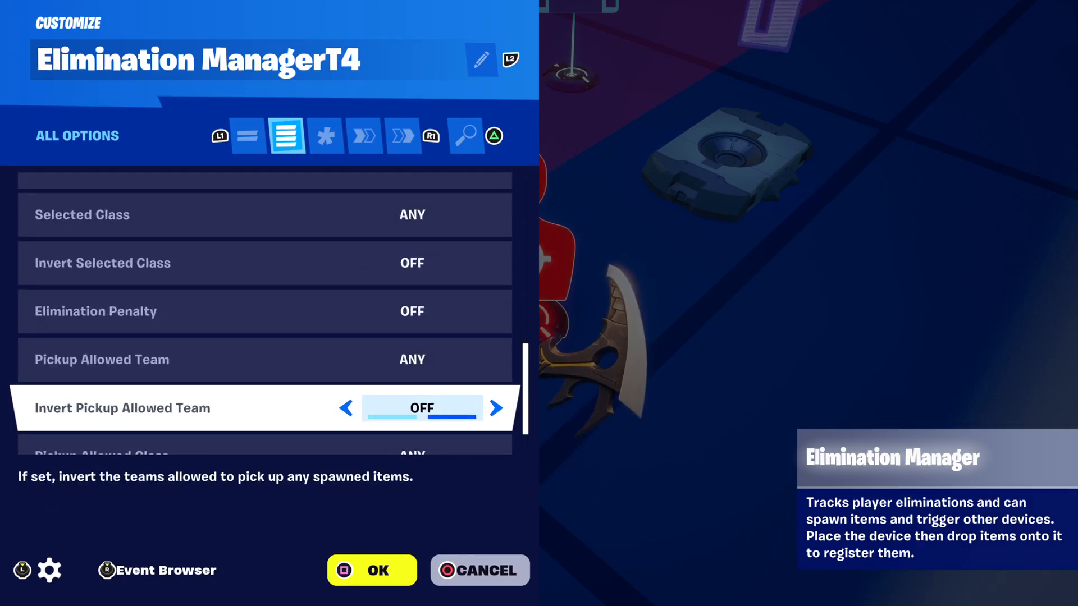
- Check Elimination ManagerT4's Enable and Disable functions and its On Eliminated bindings to Timer Device T4 and Player Counter T4
{"action": "key", "text": "Tab"}
{"action": "key", "text": "Tab"}
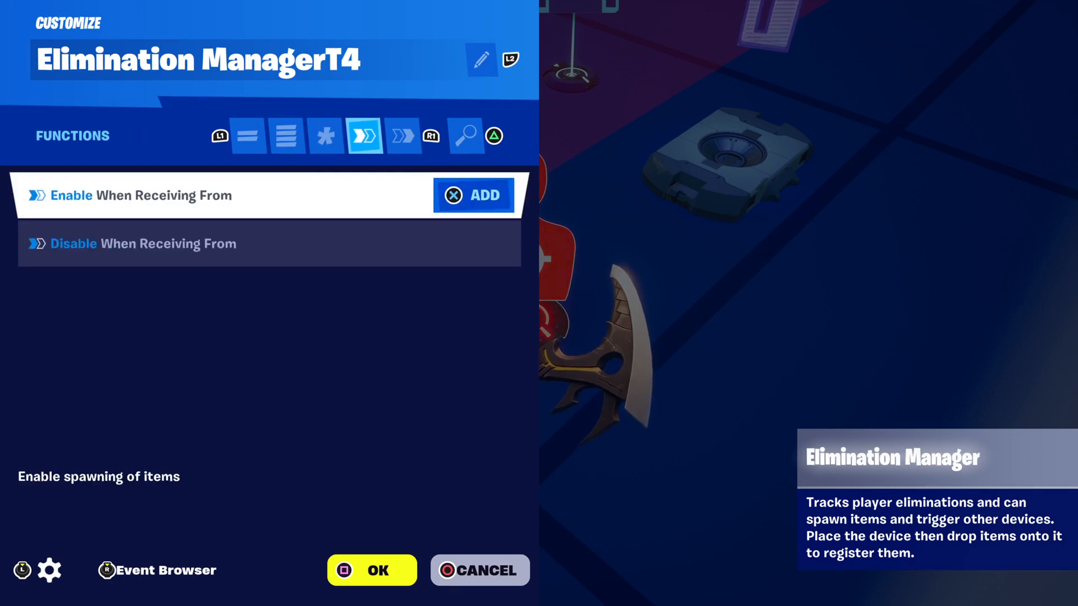
{"action": "key", "text": "Tab"}
{"action": "key", "text": "Down"}
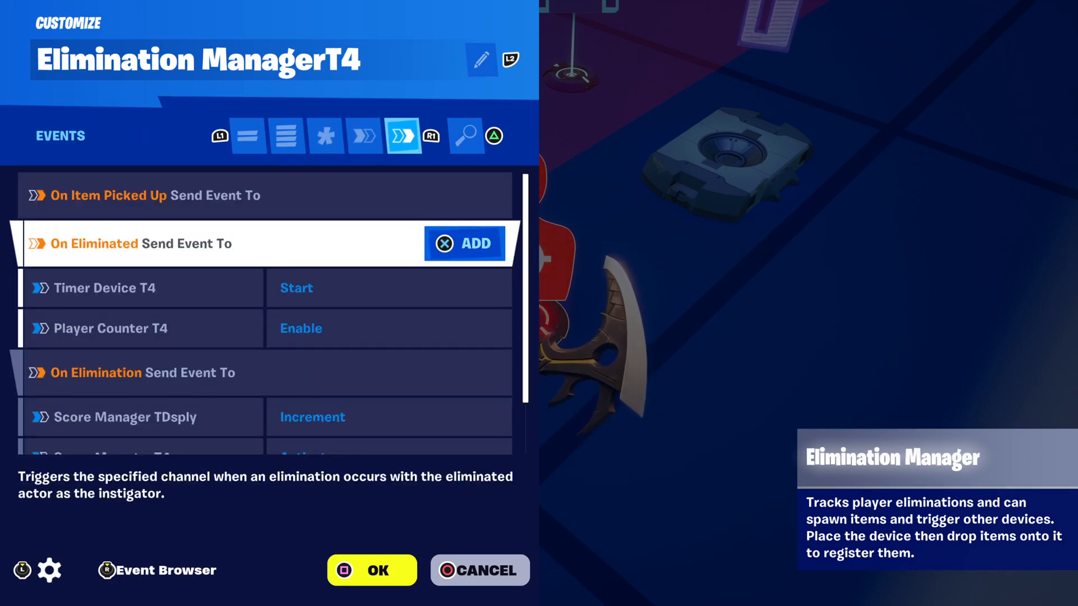
{"action": "key", "text": "Down"}
{"action": "key", "text": "Down"}
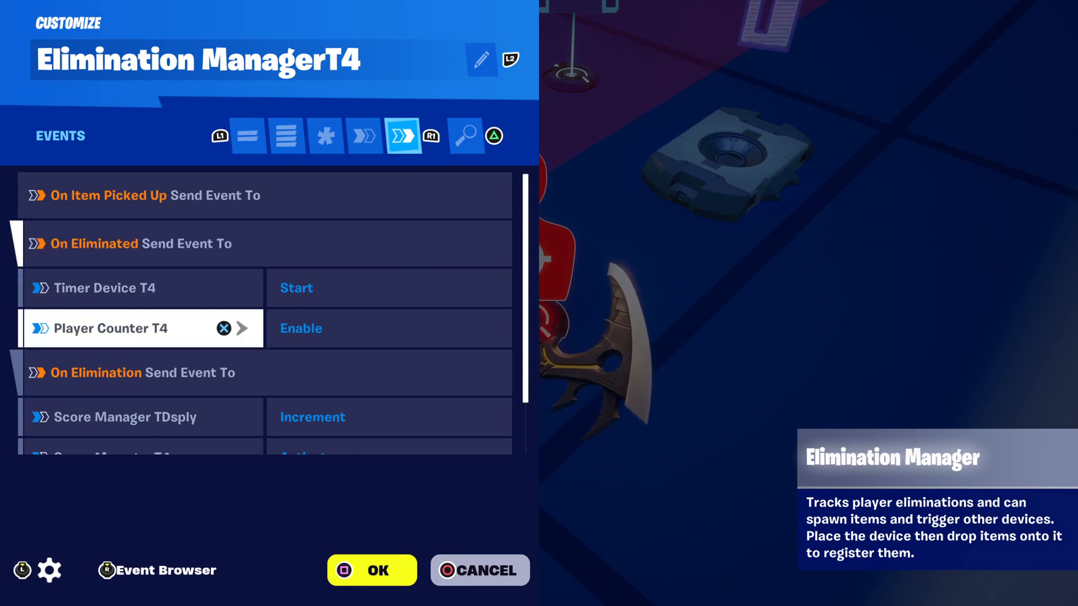
- Examine Elimination ManagerT4's On Elimination bindings to Score Manager TDsply and Score Manager T4, and close its customization
{"action": "key", "text": "Down"}
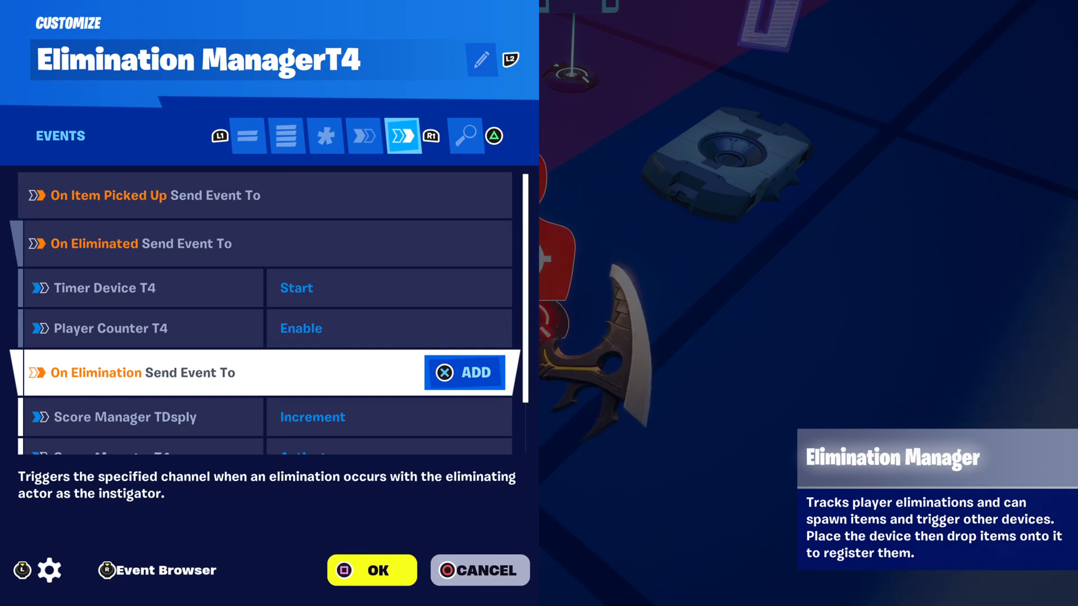
{"action": "key", "text": "Down"}
{"action": "key", "text": "Down"}
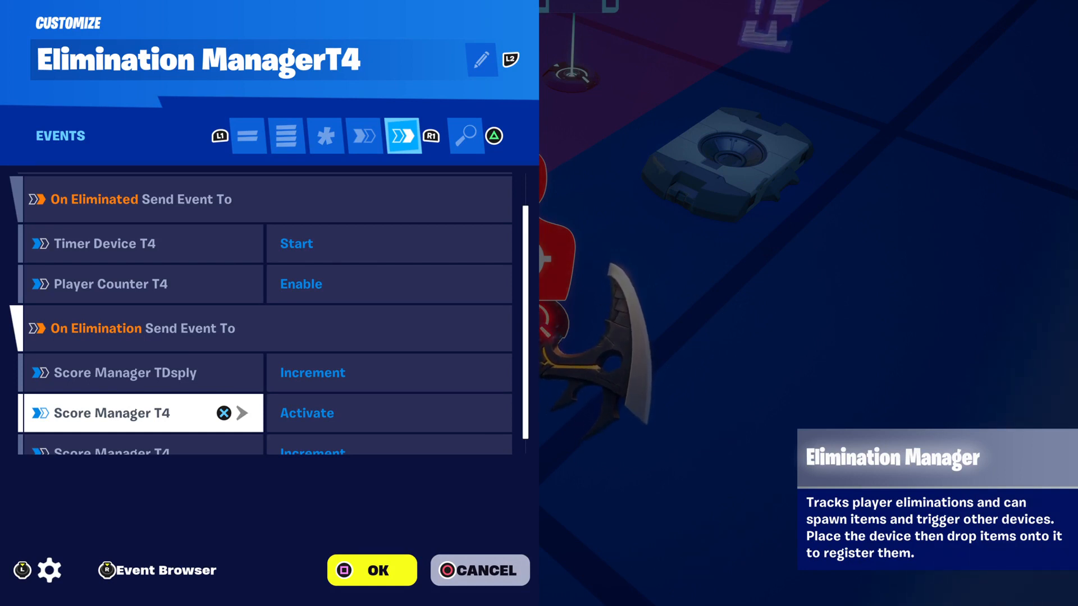
{"action": "key", "text": "Up"}
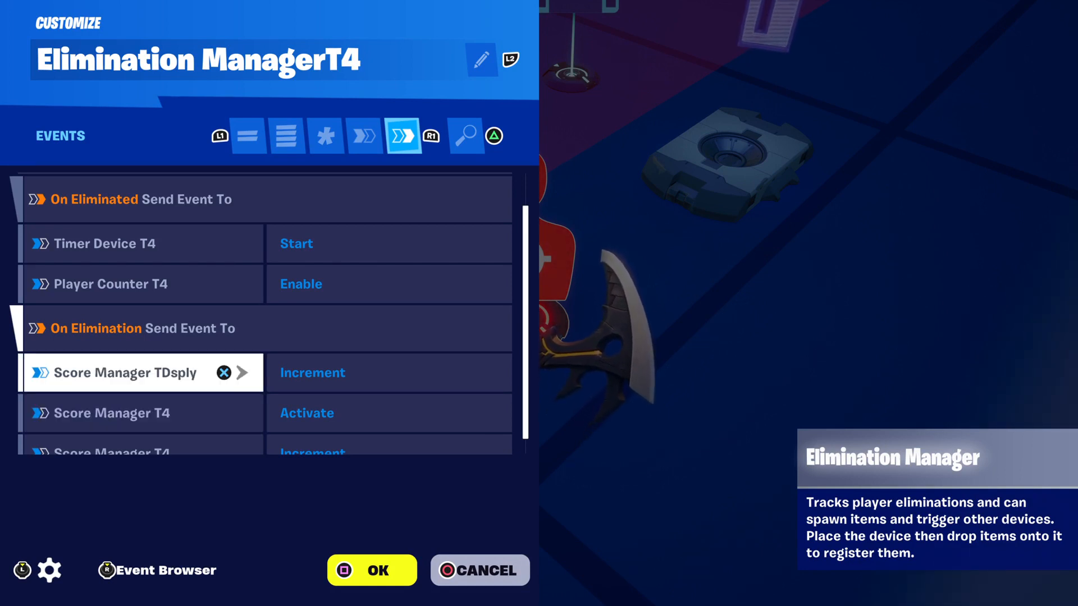
{"action": "key", "text": "Down"}
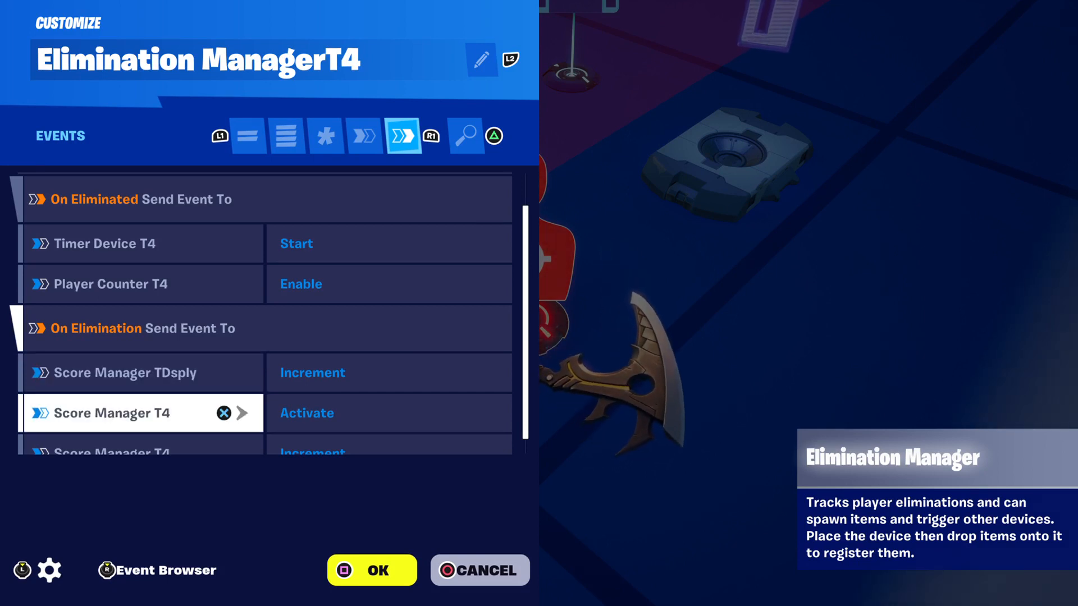
{"action": "key", "text": "Down"}
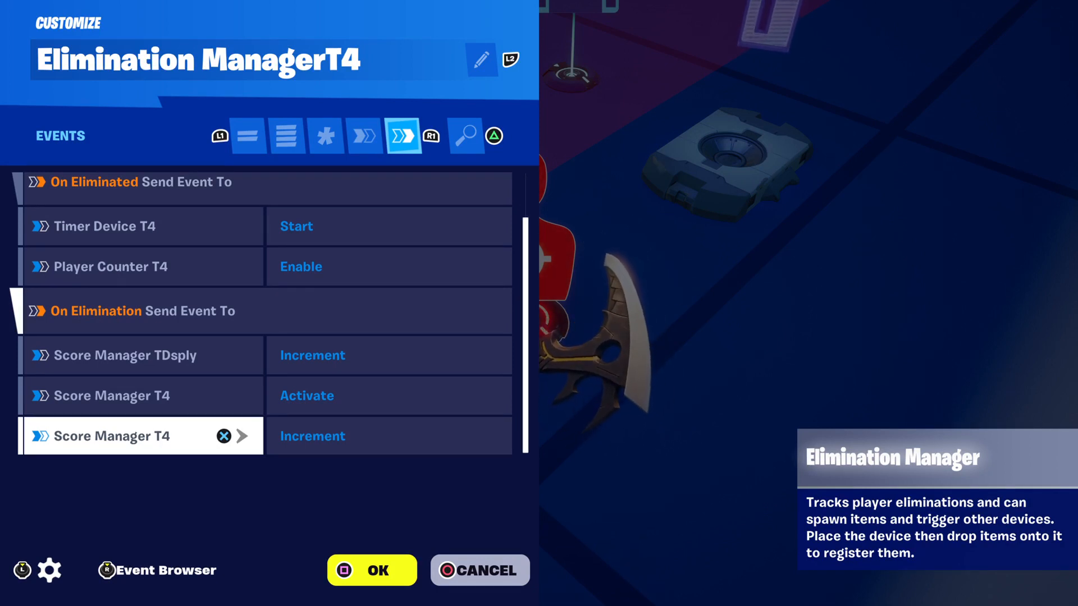
{"action": "key", "text": "Escape"}
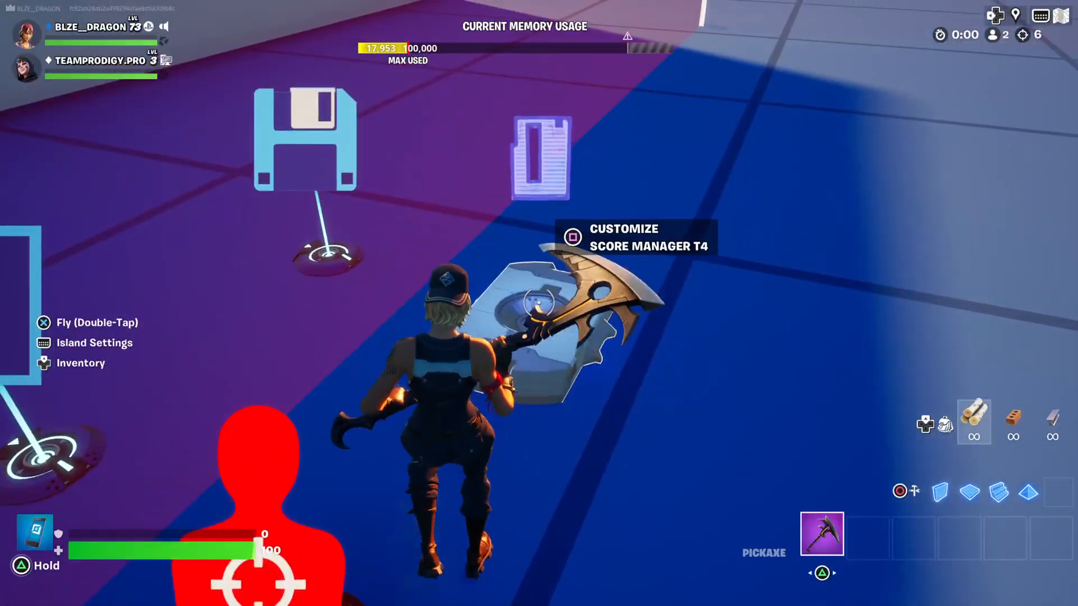
- Reopen Elimination ManagerT4, recheck its event list down to the last On Elimination binding, and close it again
{"action": "key", "text": "e"}
{"action": "key", "text": "Down"}
{"action": "key", "text": "Down"}
{"action": "key", "text": "Down"}
{"action": "key", "text": "Down"}
{"action": "key", "text": "Down"}
{"action": "key", "text": "Down"}
{"action": "key", "text": "Down"}
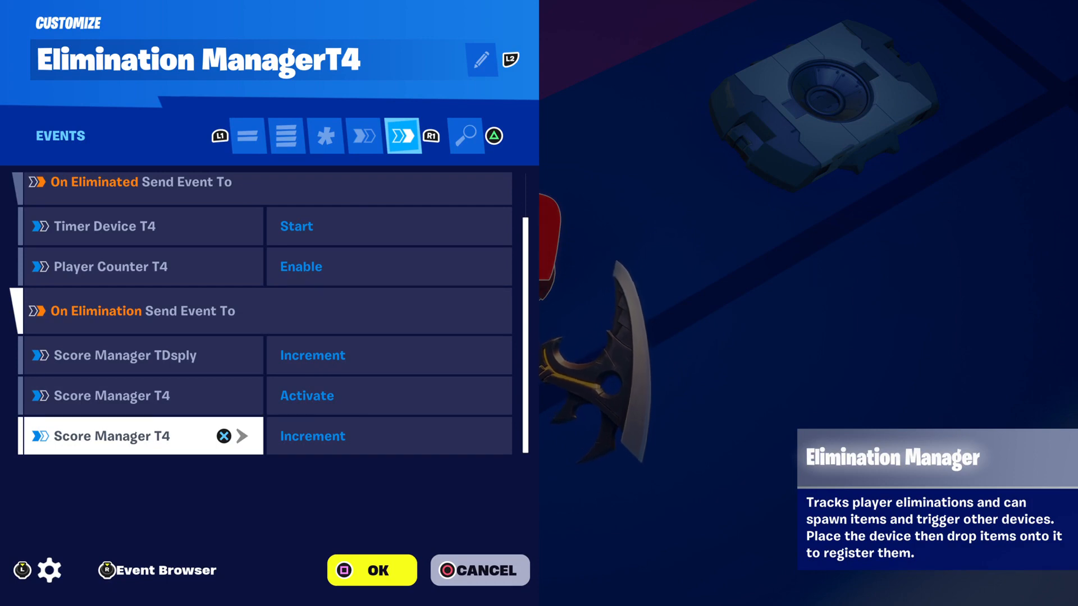
{"action": "key", "text": "Escape"}
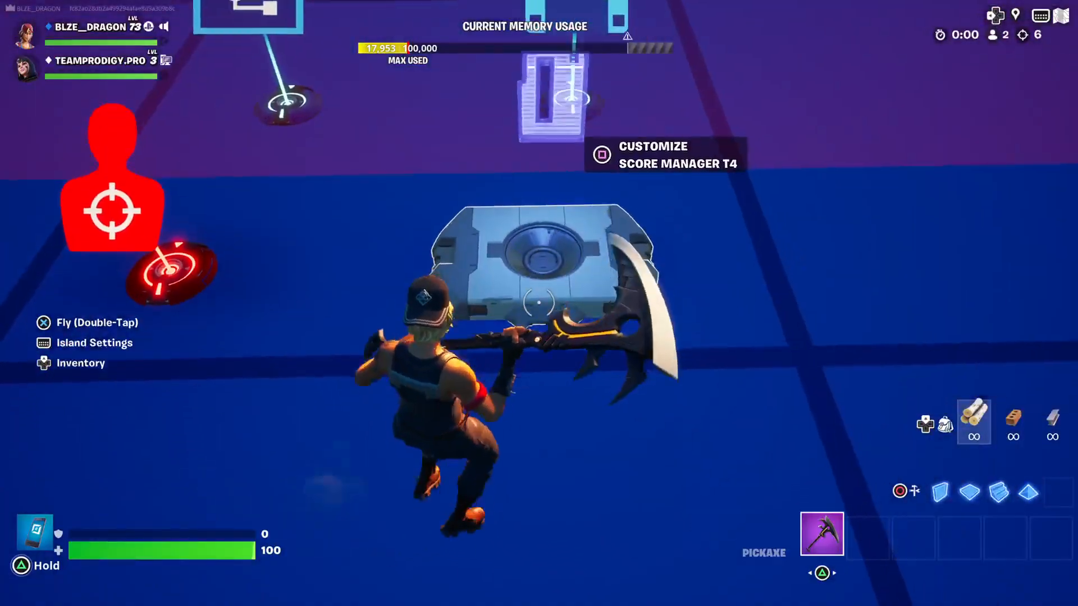
- Open Score Manager T4 and examine its score value, award type, activating team, trigger, increment, score change and minimum score options
{"action": "key", "text": "e"}
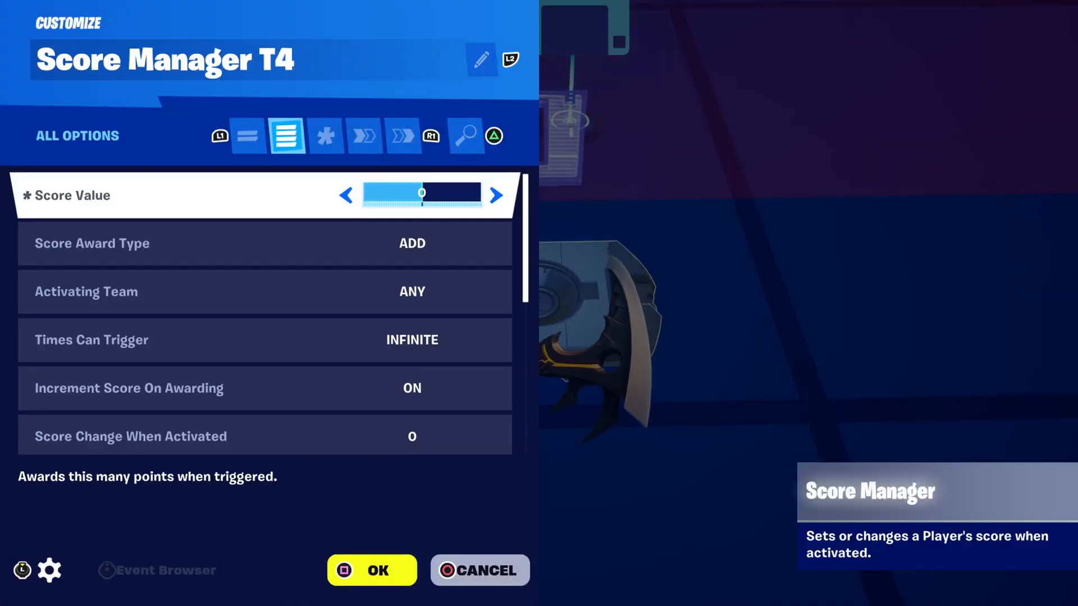
{"action": "left_click", "coordinate": [93, 244]}
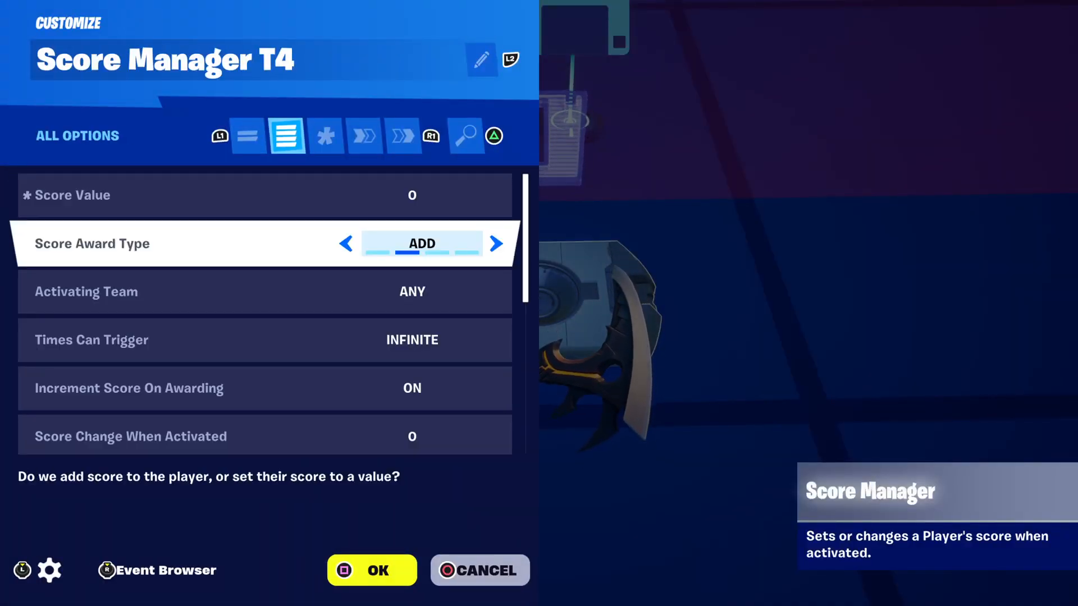
{"action": "left_click", "coordinate": [86, 292]}
{"action": "left_click", "coordinate": [92, 341]}
{"action": "left_click", "coordinate": [129, 388]}
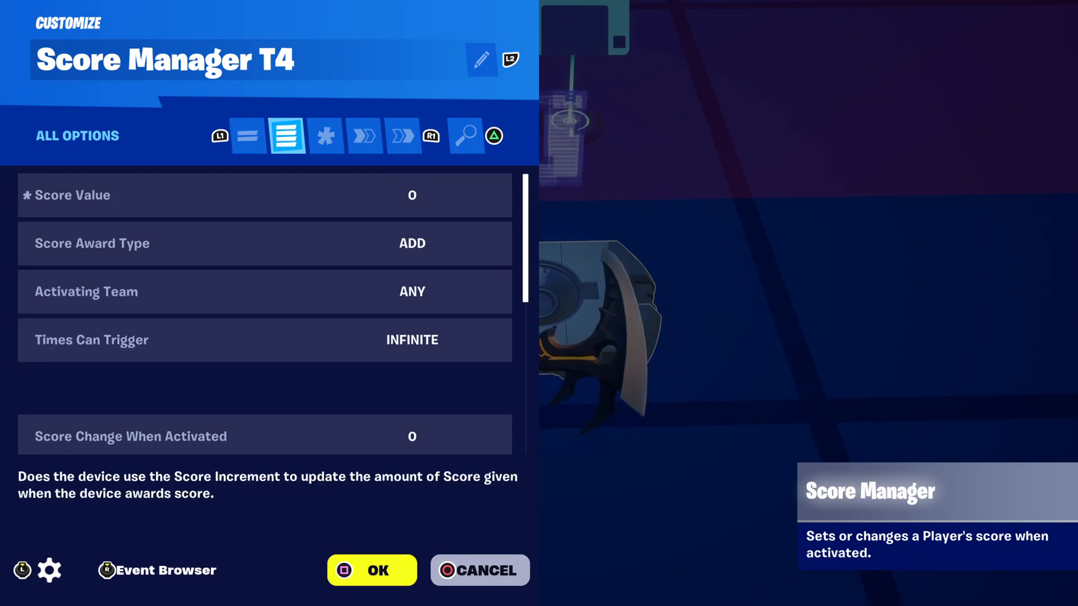
{"action": "left_click", "coordinate": [131, 436]}
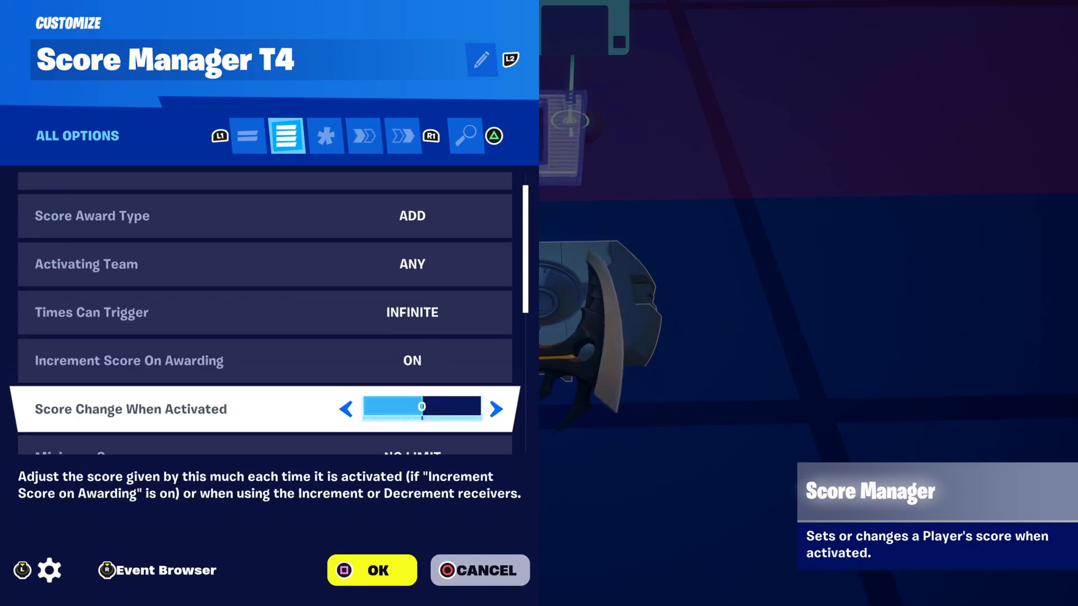
{"action": "left_click", "coordinate": [84, 449]}
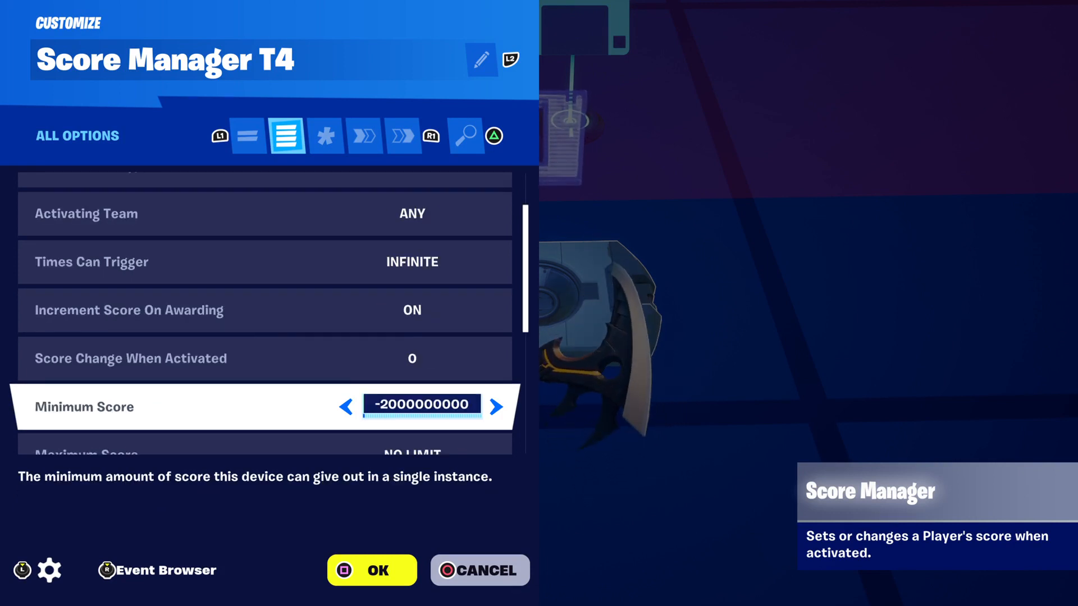
- Check Score Manager T4's remaining options, from Maximum Score and Enabled During Phase through Display Score Update on HUD
{"action": "key", "text": "Down"}
{"action": "key", "text": "Down"}
{"action": "key", "text": "Down"}
{"action": "key", "text": "Down"}
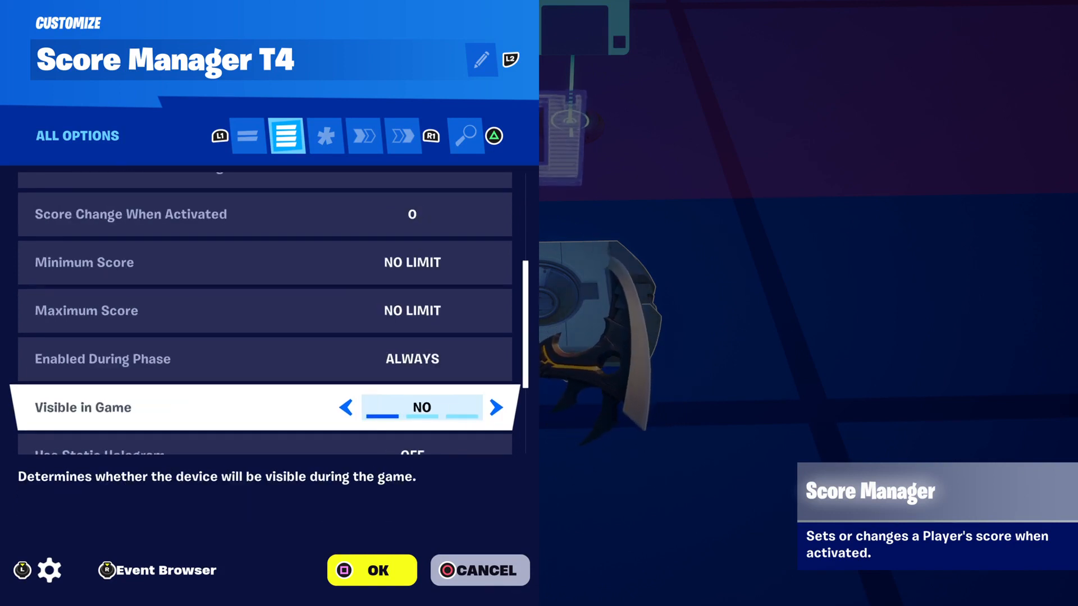
{"action": "key", "text": "Down"}
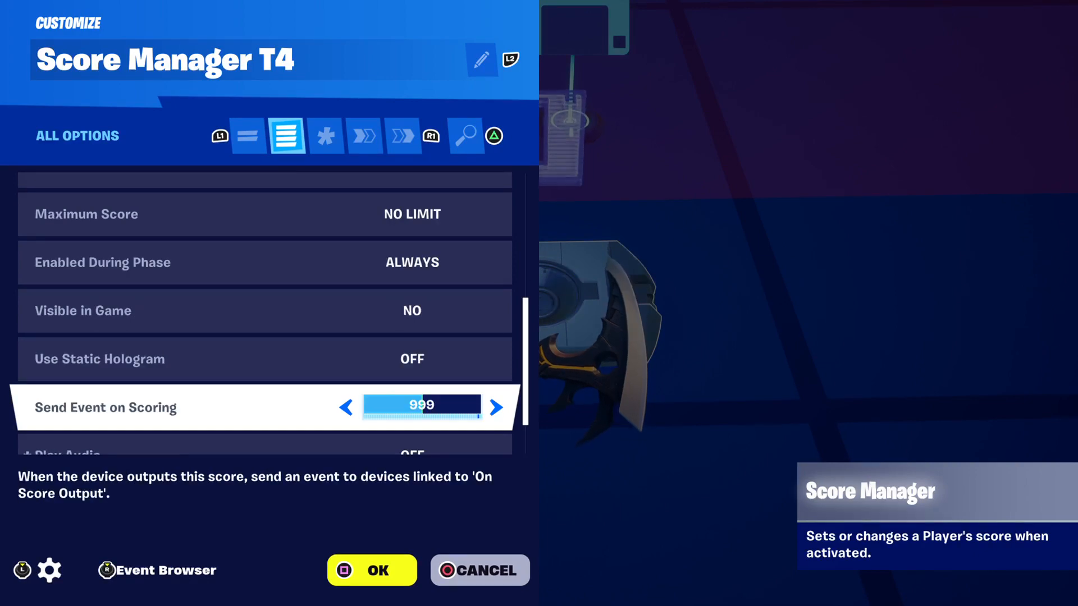
{"action": "key", "text": "Down"}
{"action": "key", "text": "Down"}
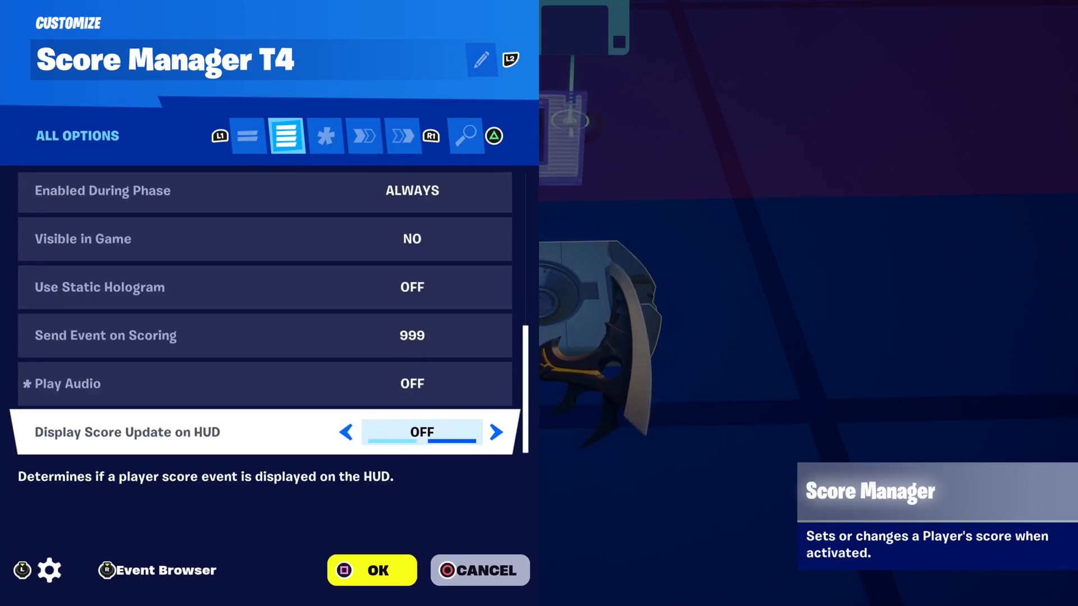
- Examine Score Manager T4's functions, including the Activate and Increment bindings from Elimination ManagerT4's On Elimination event
{"action": "key", "text": "e"}
{"action": "key", "text": "e"}
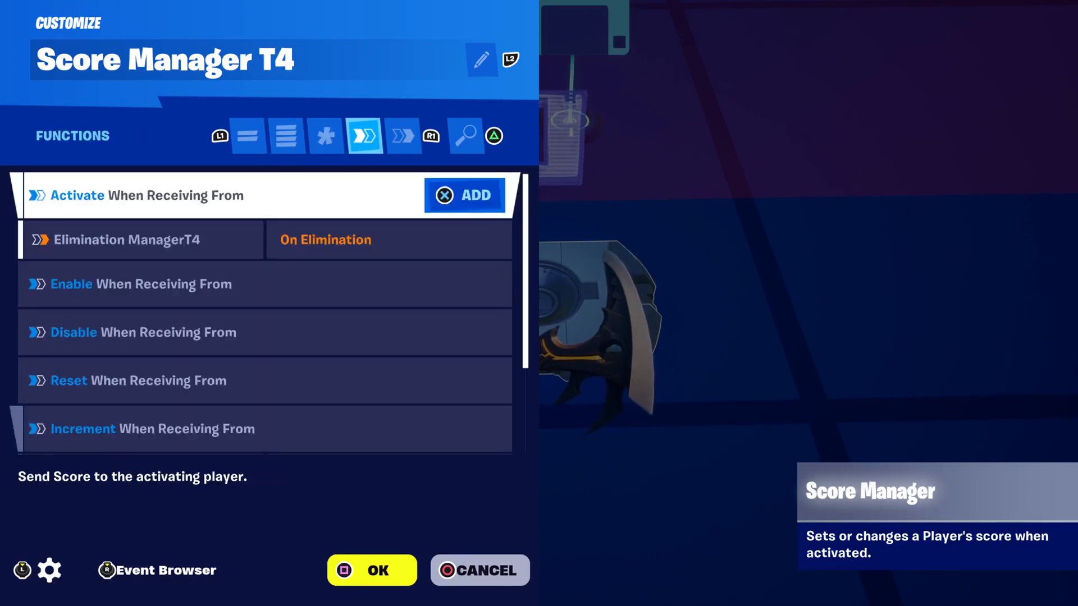
{"action": "key", "text": "Down"}
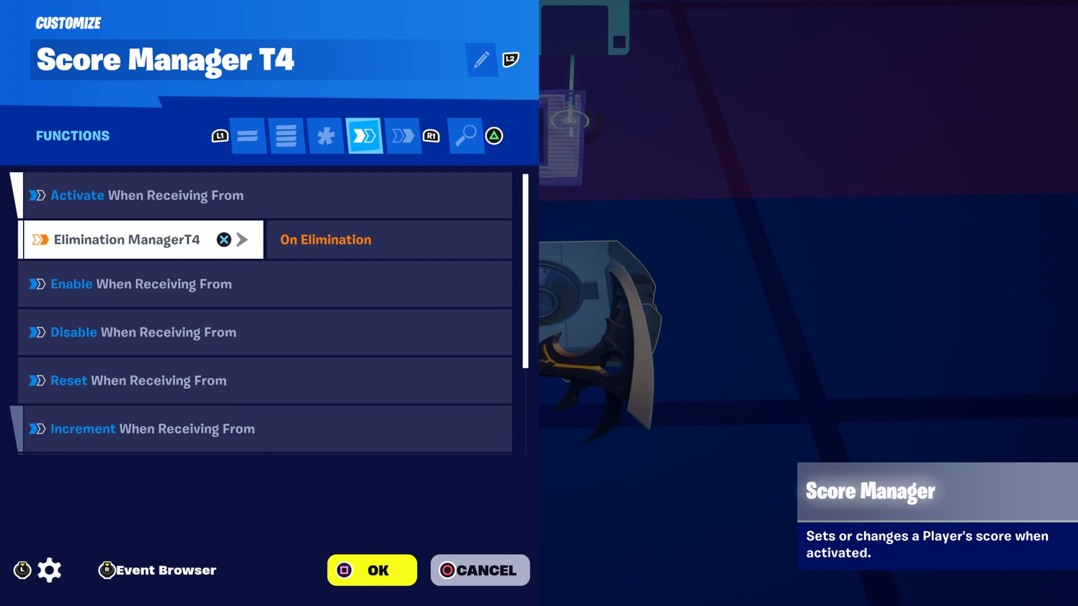
{"action": "key", "text": "Down"}
{"action": "key", "text": "Down"}
{"action": "key", "text": "Down"}
{"action": "key", "text": "Down"}
{"action": "key", "text": "Return"}
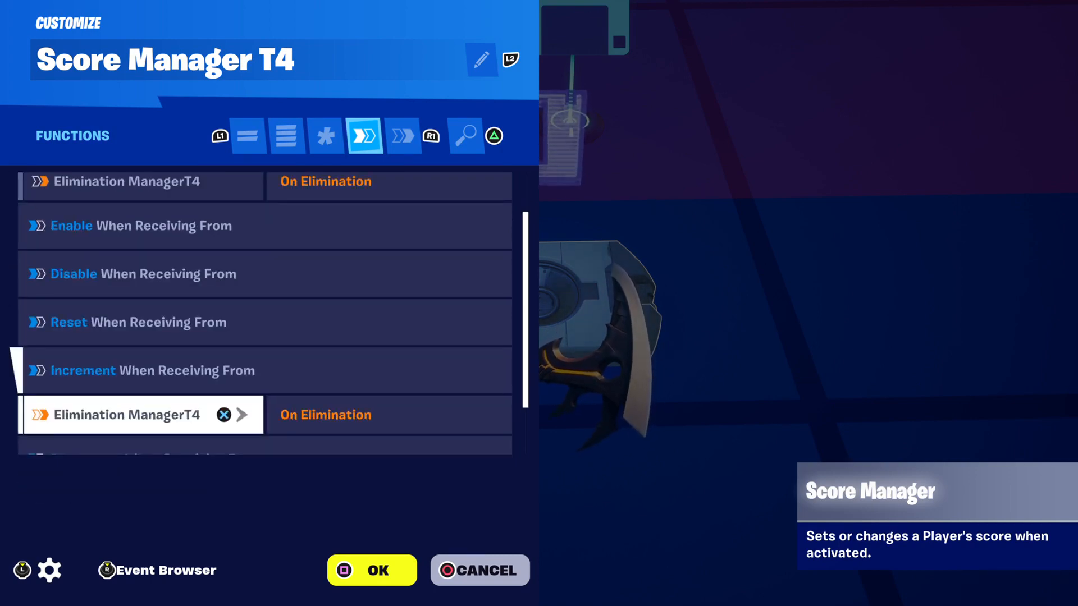
- Check Score Manager T4's Decrement and Set to Player Score functions, and close its customization
{"action": "key", "text": "Down"}
{"action": "key", "text": "Down"}
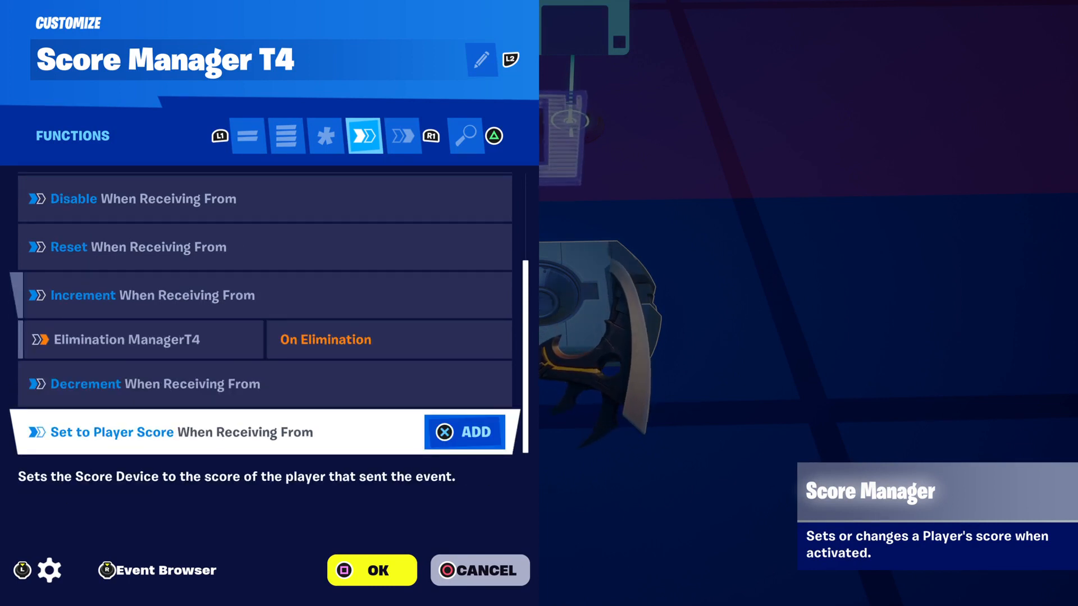
{"action": "key", "text": "Tab"}
{"action": "key", "text": "Return"}
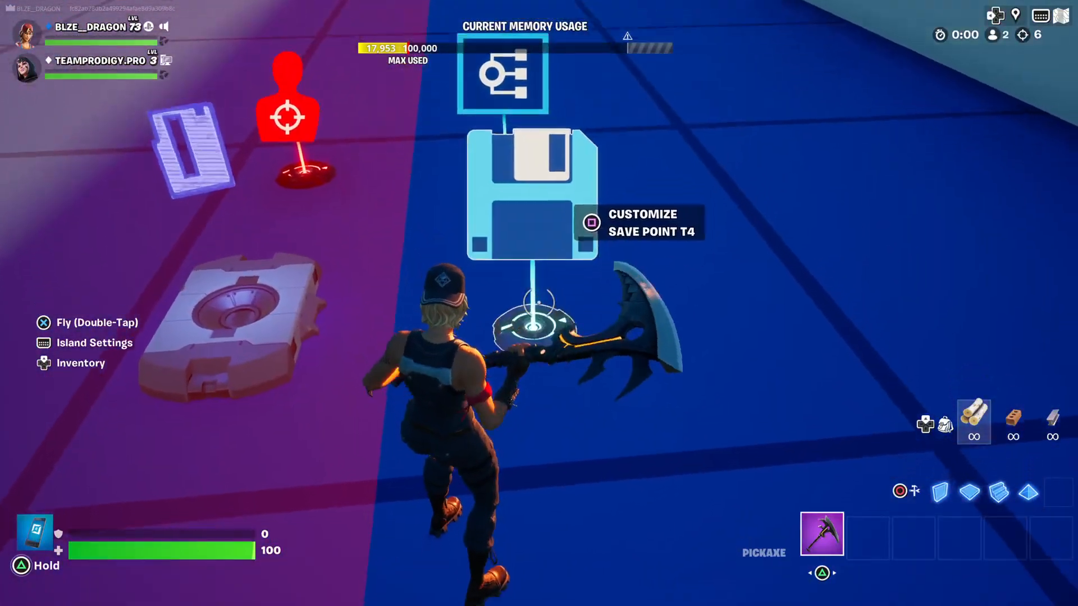
- Open Save Point T4 and examine its enabled phase, auto save, auto-load, health and shields, loadout and ammo magazine options
{"action": "key", "text": "e"}
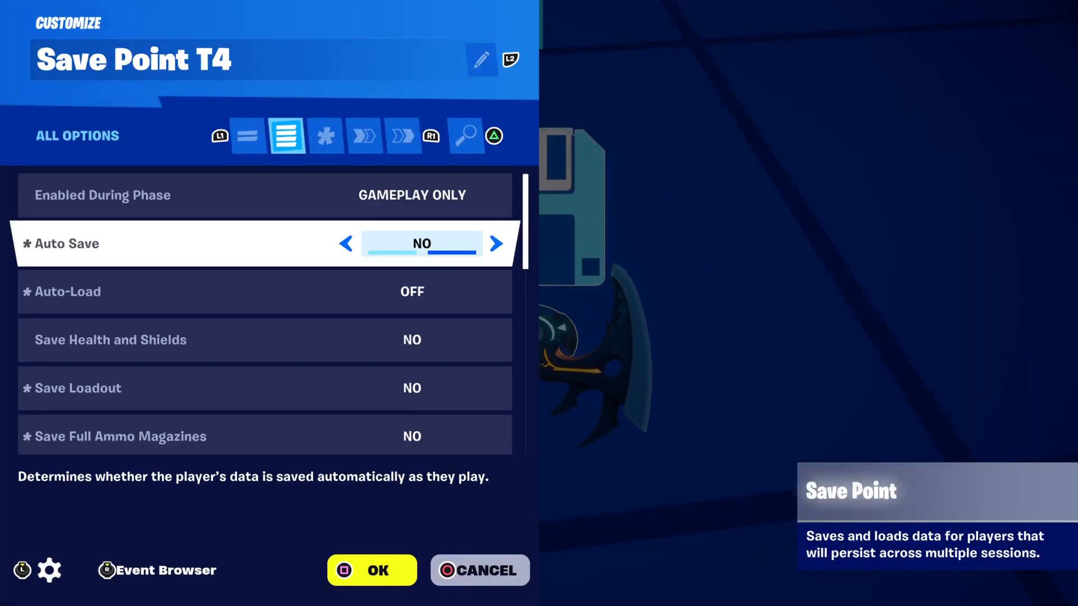
{"action": "left_click", "coordinate": [265, 196]}
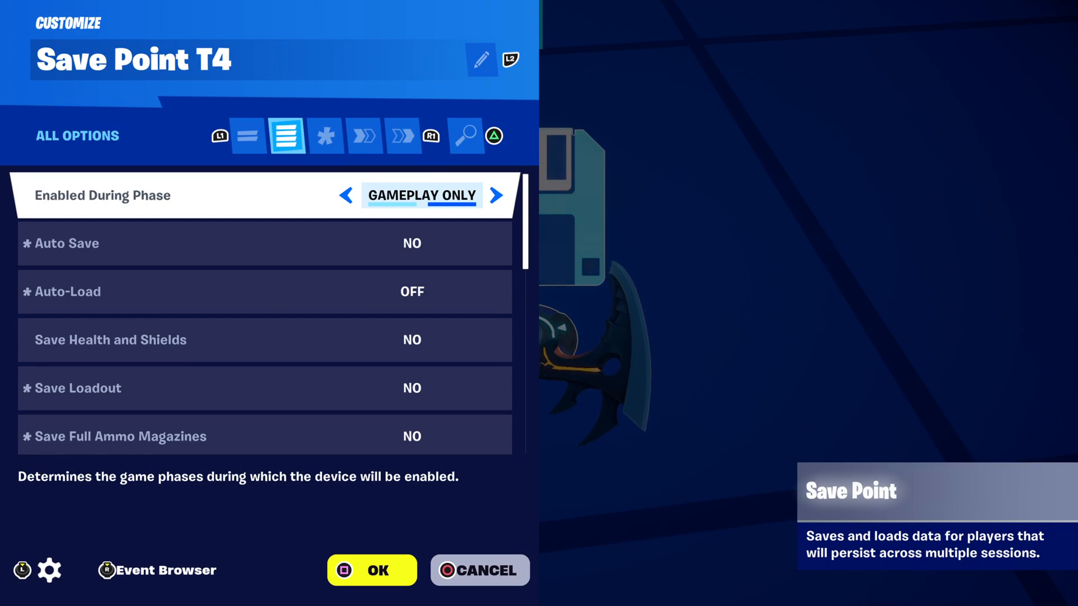
{"action": "left_click", "coordinate": [265, 244]}
{"action": "left_click", "coordinate": [265, 291]}
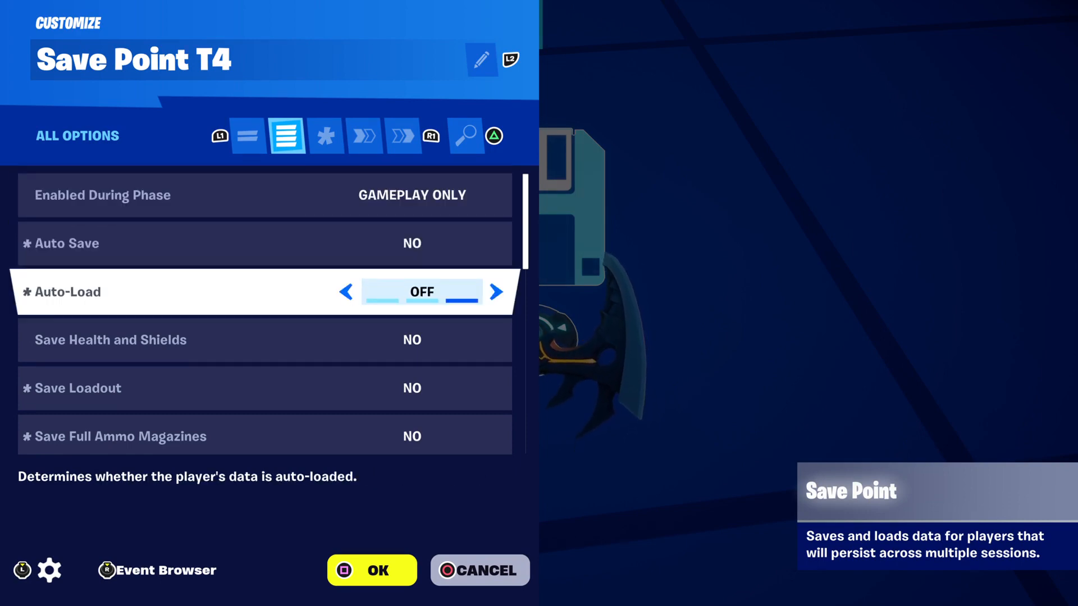
{"action": "left_click", "coordinate": [265, 341]}
{"action": "left_click", "coordinate": [265, 389]}
{"action": "key", "text": "Down"}
{"action": "key", "text": "Down"}
{"action": "key", "text": "Down"}
{"action": "key", "text": "Down"}
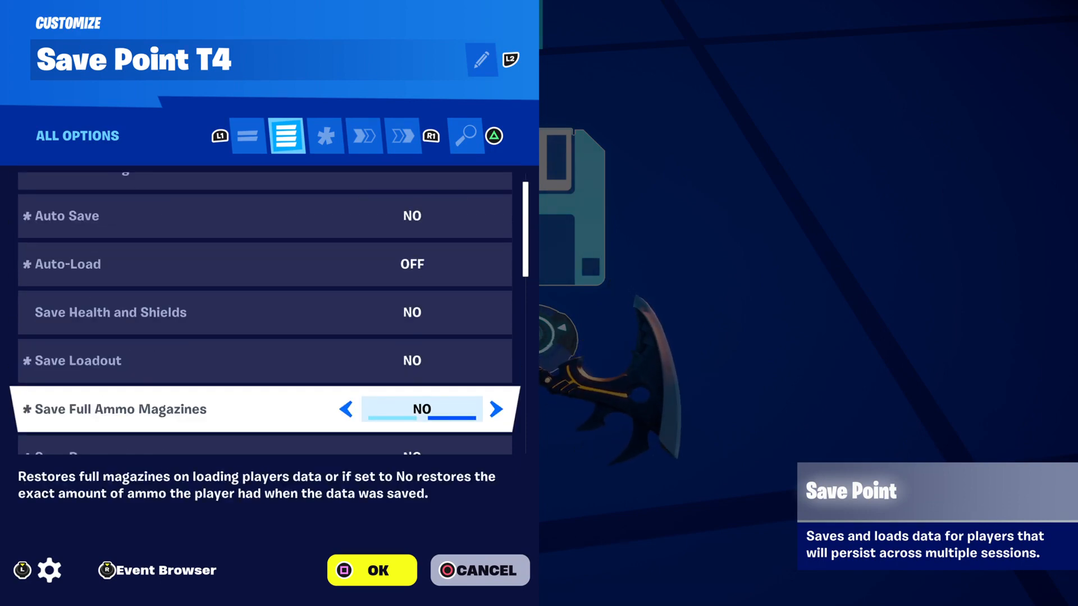
- Examine Save Point T4's resources, gold, scoreboard stats, score, round wins, eliminations and assists saving options
{"action": "key", "text": "Down"}
{"action": "key", "text": "Right"}
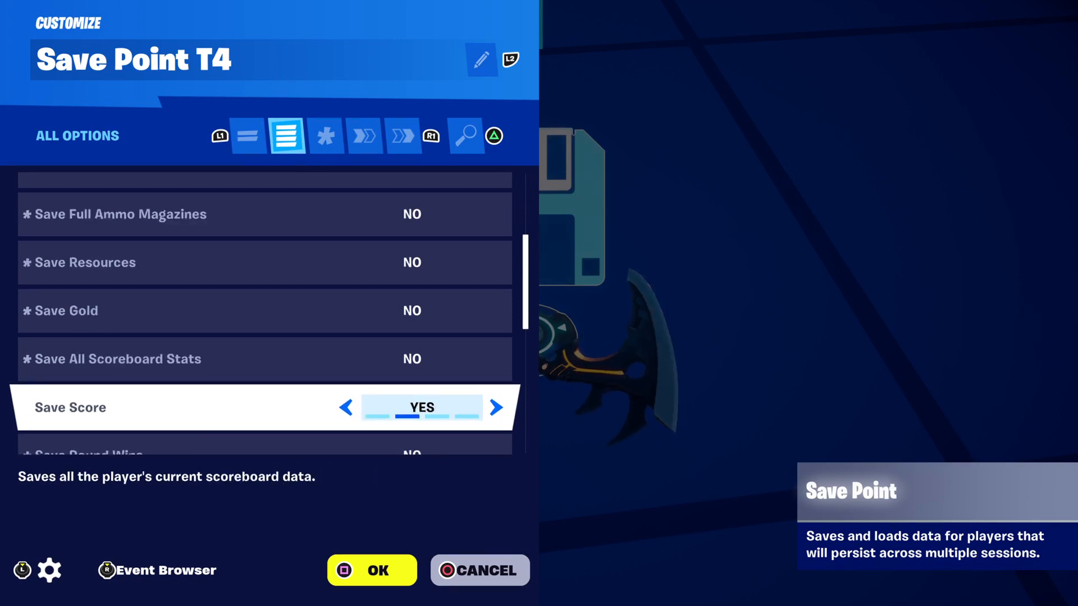
{"action": "key", "text": "Down"}
{"action": "key", "text": "Down"}
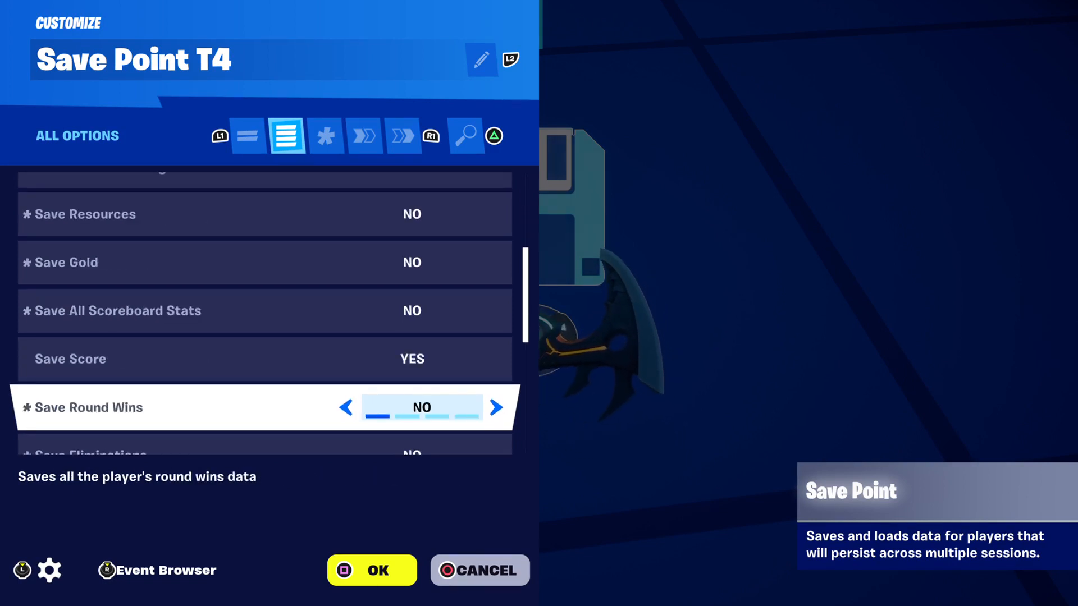
{"action": "key", "text": "Down"}
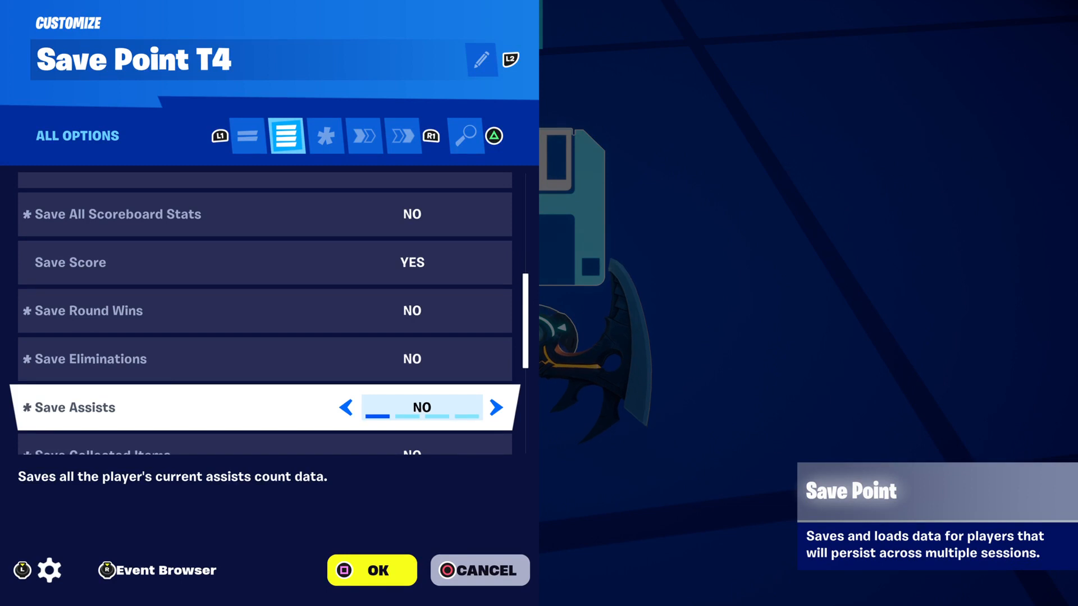
- Examine Save Point T4's collected items, creature eliminations, checkpoint, player location, team, class and player data clearing options
{"action": "key", "text": "Down"}
{"action": "key", "text": "Down"}
{"action": "key", "text": "Down"}
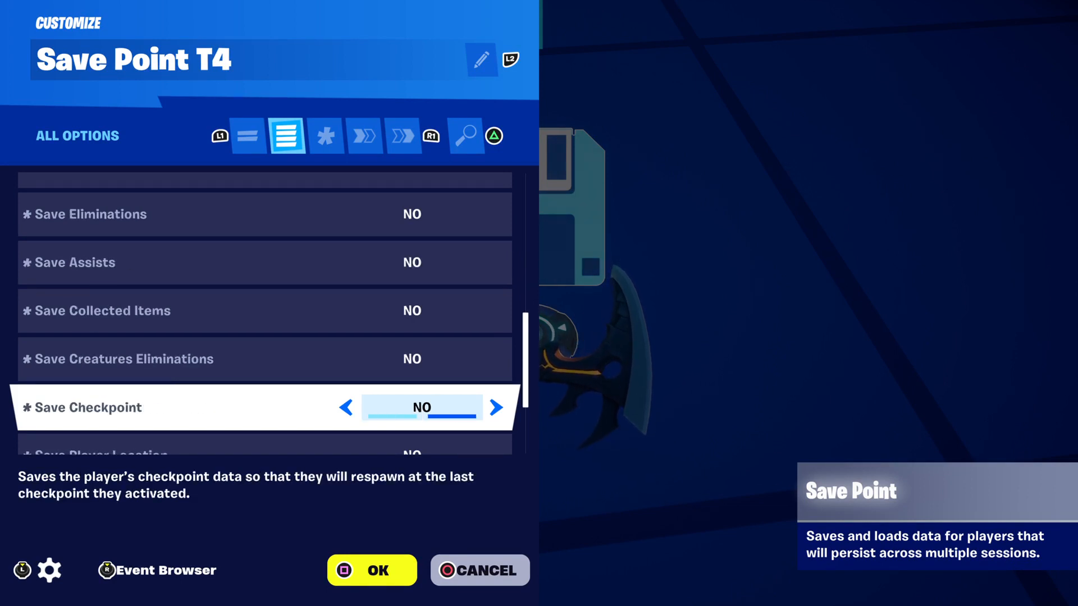
{"action": "key", "text": "Down"}
{"action": "key", "text": "Down"}
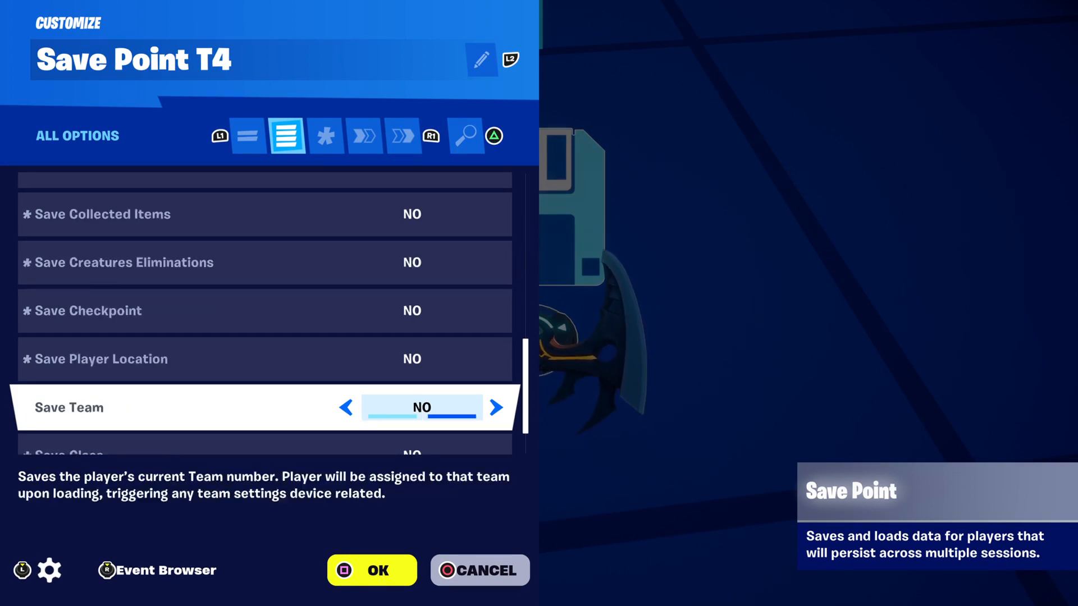
{"action": "key", "text": "Down"}
{"action": "key", "text": "Down"}
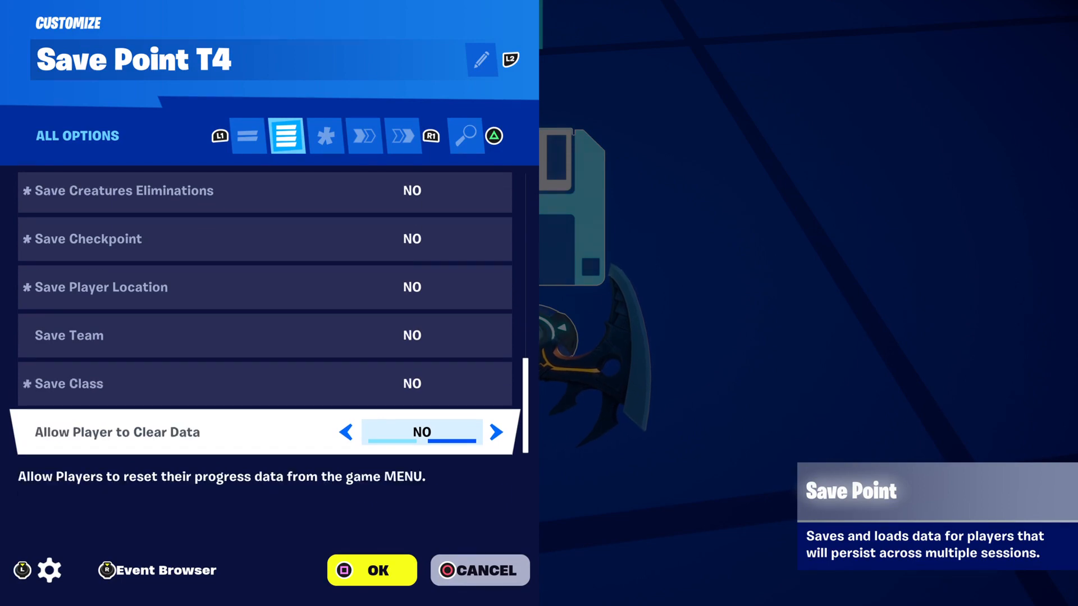
- Examine Save Point T4's Save Player, Load Player and Enable functions and the devices that trigger them
{"action": "key", "text": "e"}
{"action": "key", "text": "e"}
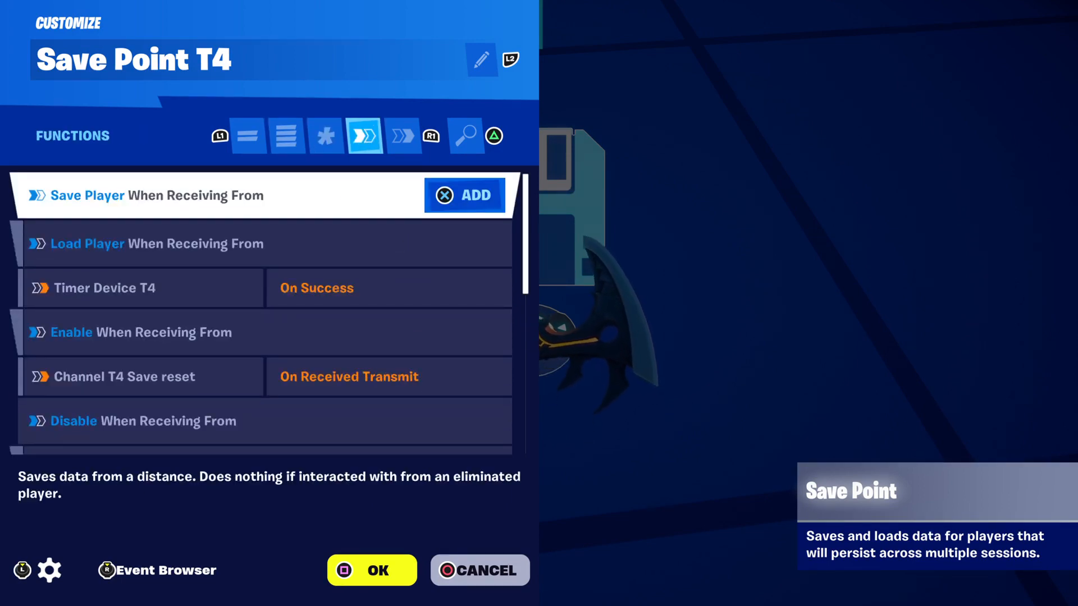
{"action": "key", "text": "Down"}
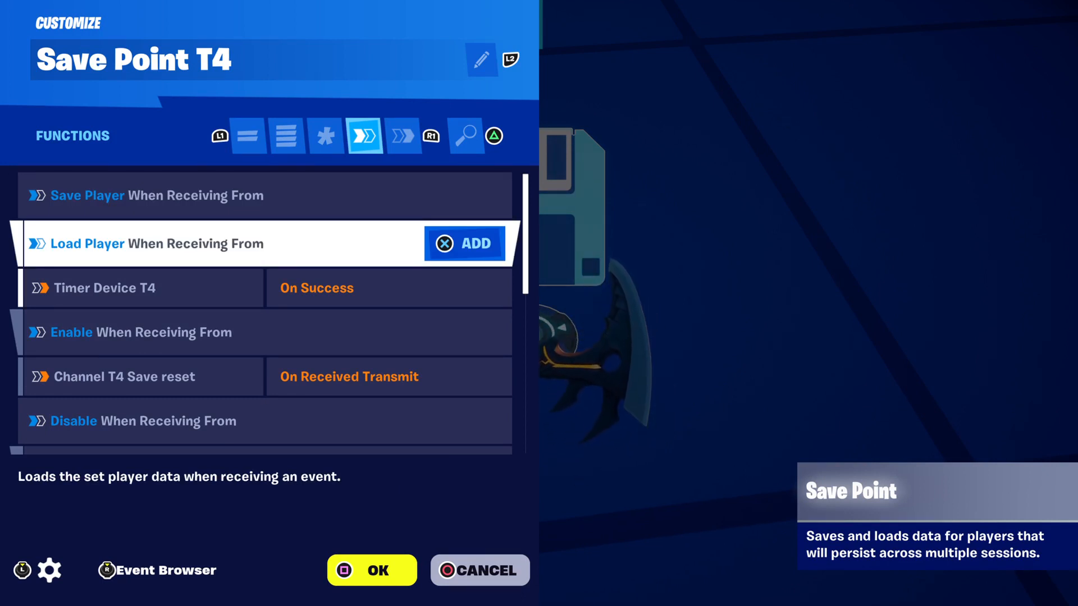
{"action": "key", "text": "Down"}
{"action": "key", "text": "Down"}
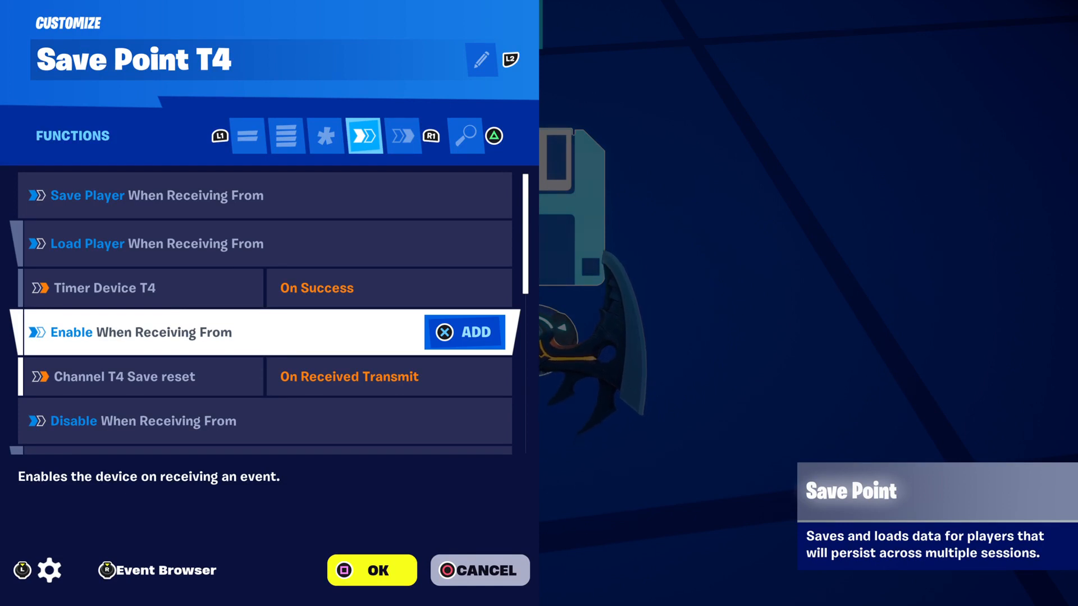
- Examine Save Point T4's Disable, Clear Data For Player and Clear Data for All Players functions with their timer and player spawner bindings
{"action": "key", "text": "Down"}
{"action": "key", "text": "Down"}
{"action": "key", "text": "Down"}
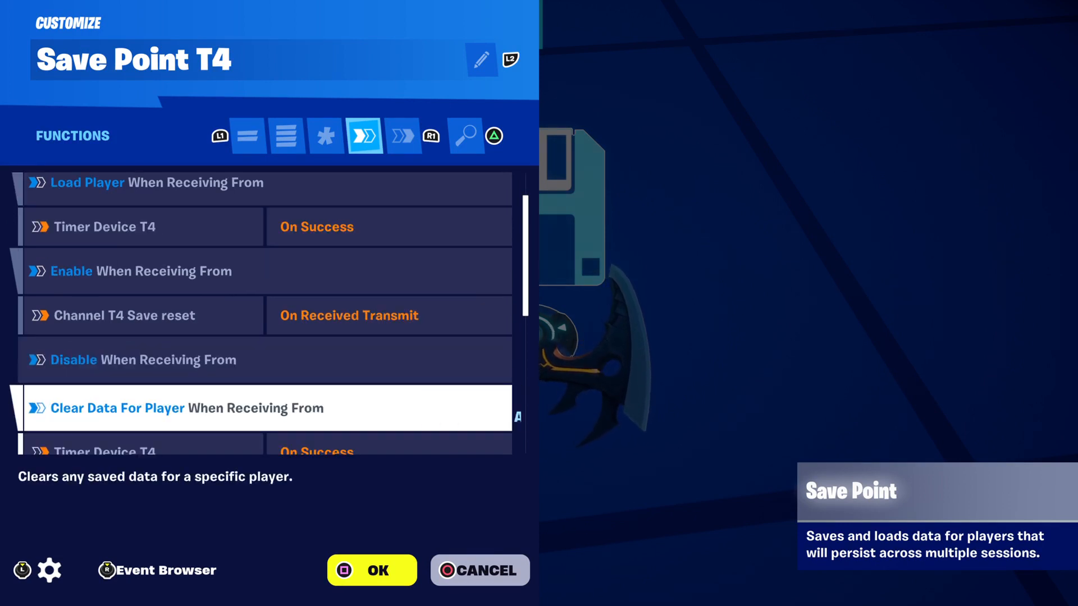
{"action": "key", "text": "Down"}
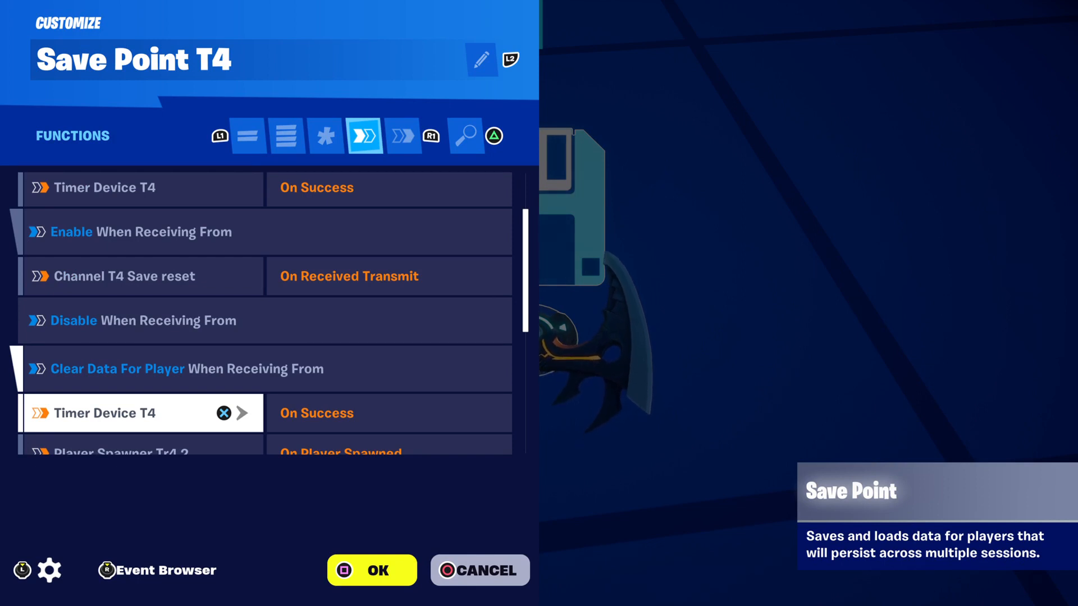
{"action": "key", "text": "Down"}
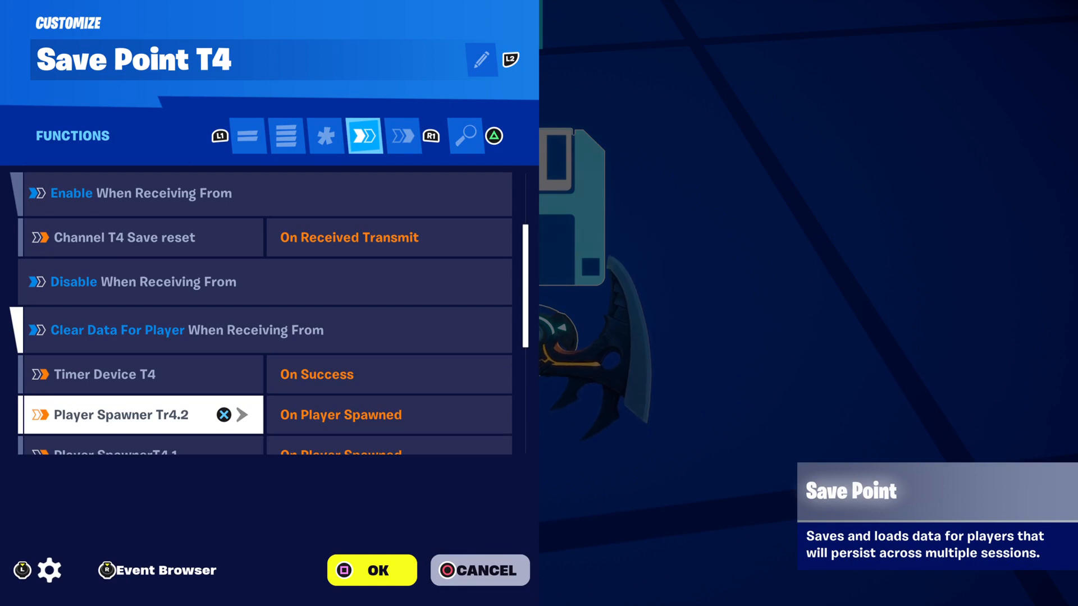
{"action": "key", "text": "Down"}
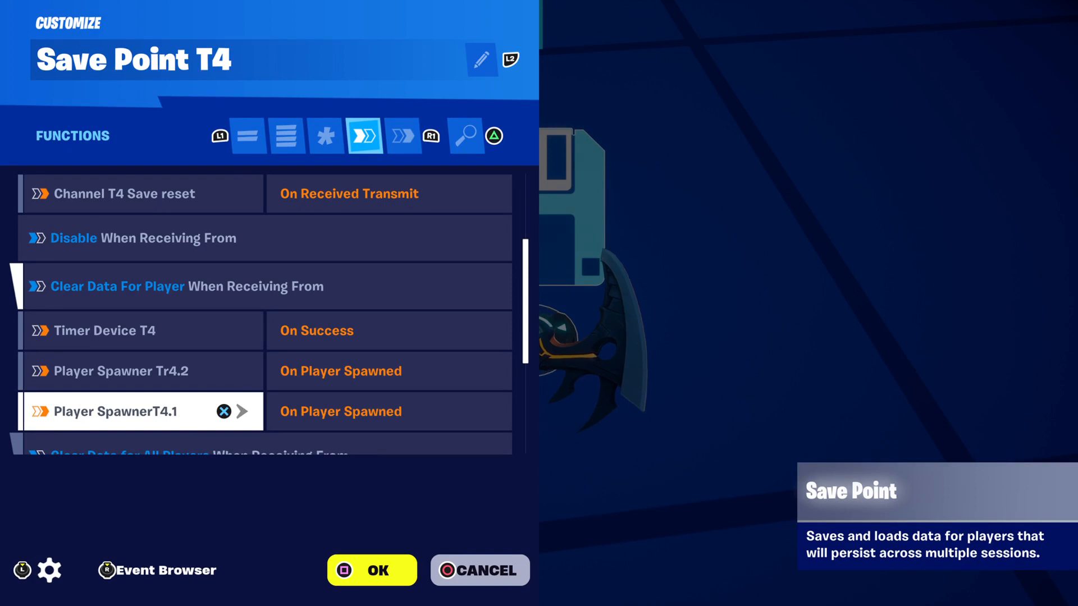
{"action": "key", "text": "Up"}
{"action": "key", "text": "Down"}
{"action": "key", "text": "Down"}
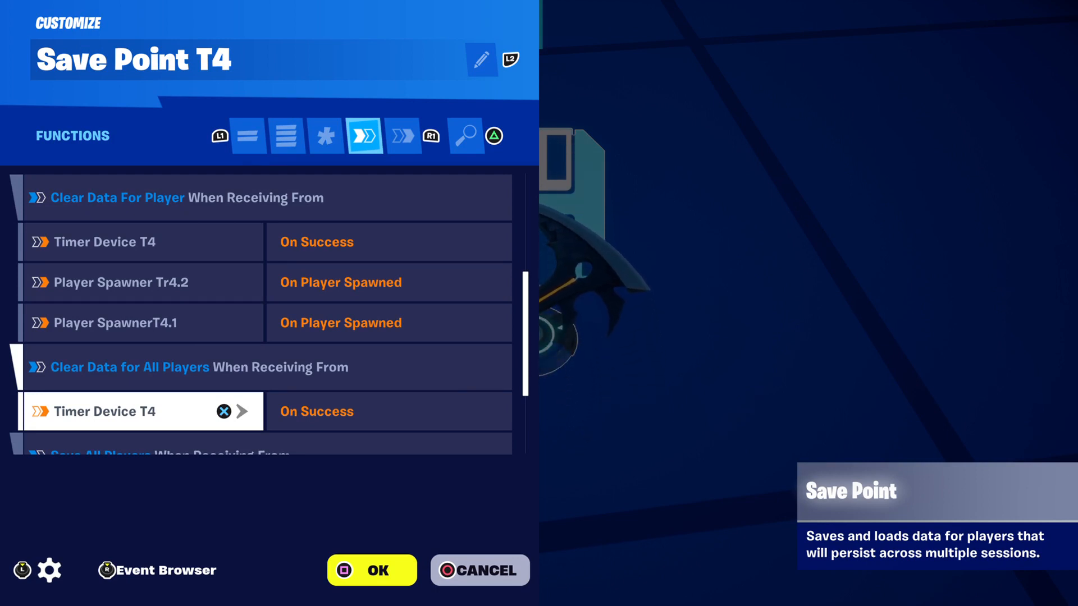
- Examine Save Point T4's Save All Players and Load All Players bindings, check its events, and close its customization
{"action": "key", "text": "Down"}
{"action": "key", "text": "Down"}
{"action": "key", "text": "Down"}
{"action": "key", "text": "Up"}
{"action": "key", "text": "Up"}
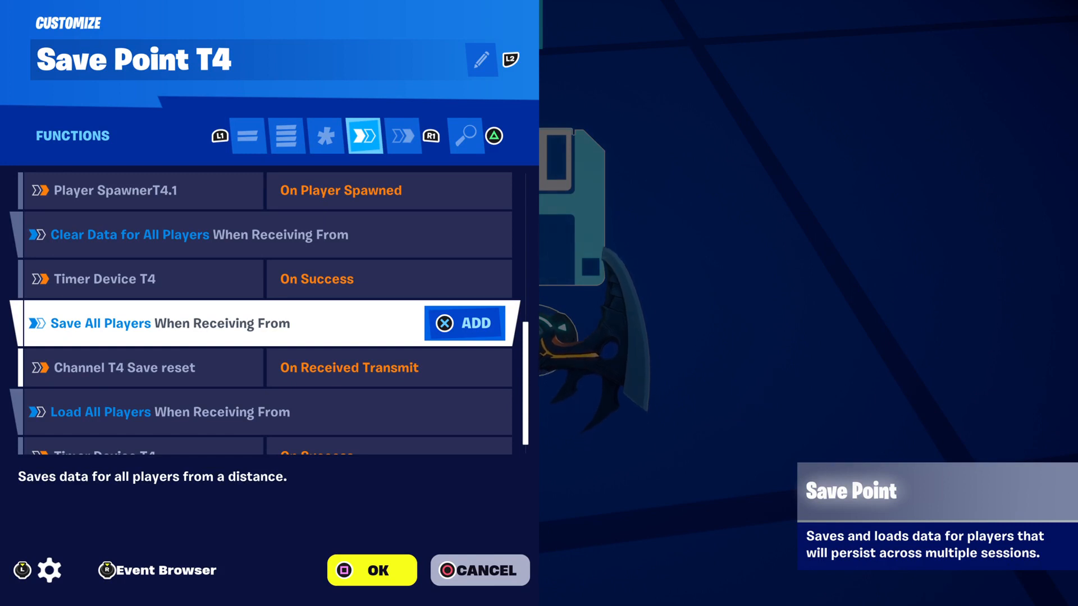
{"action": "key", "text": "Down"}
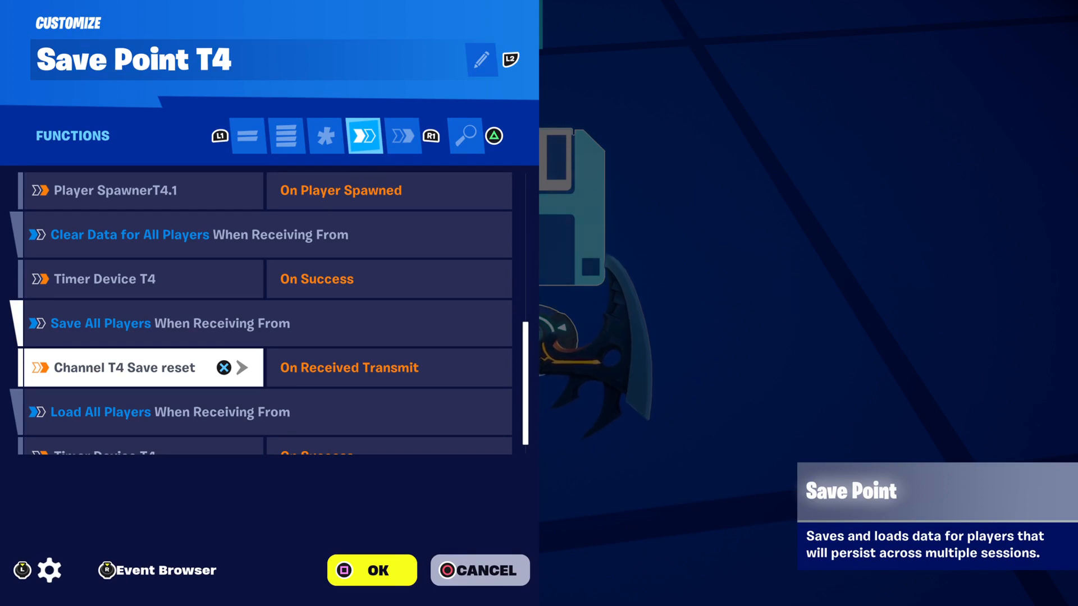
{"action": "key", "text": "Down"}
{"action": "key", "text": "Down"}
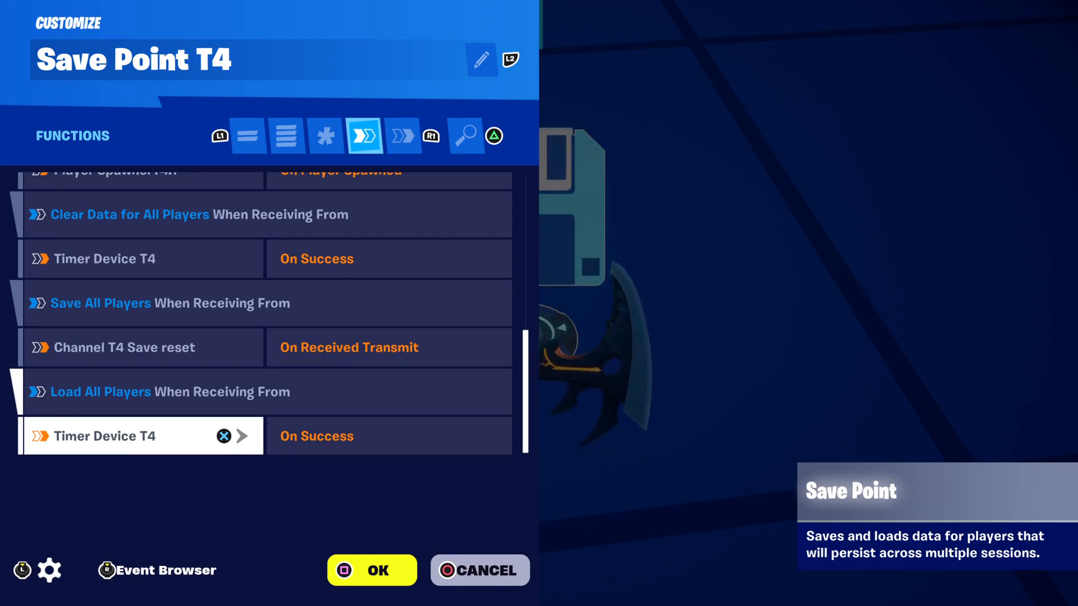
{"action": "key", "text": "R1"}
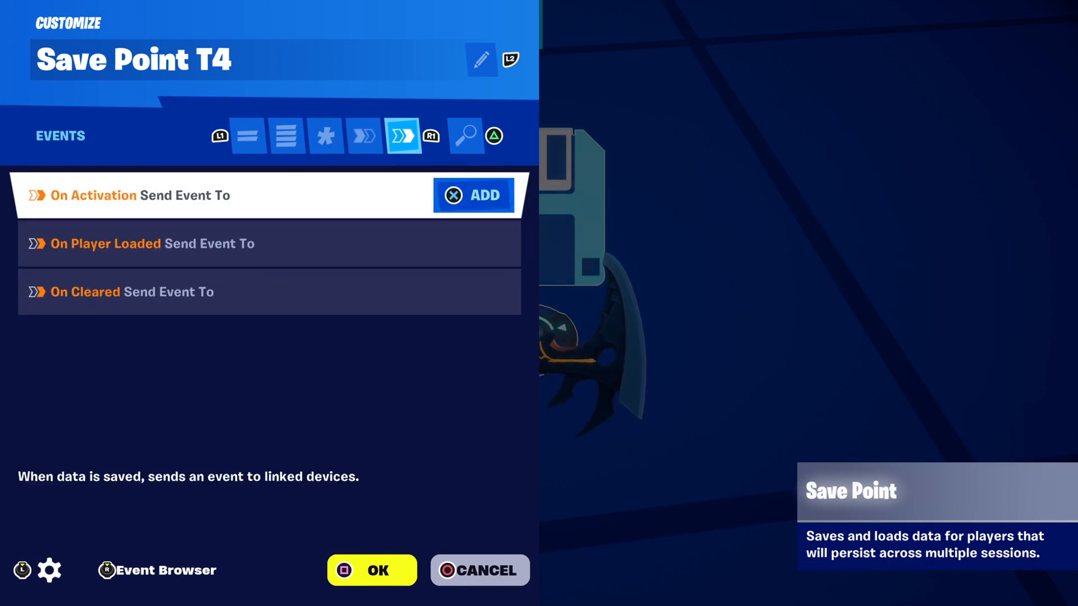
{"action": "key", "text": "Escape"}
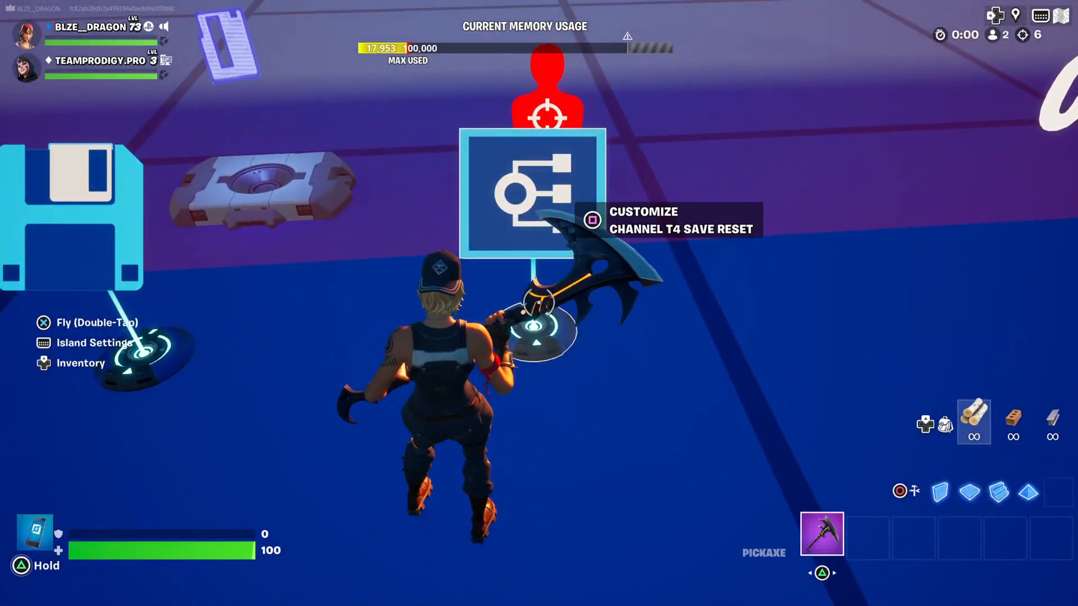
- Open Channel T4 Save reset and examine its Transmit function's bindings from the two T4 player spawners' On Player Spawned events
{"action": "key", "text": "e"}
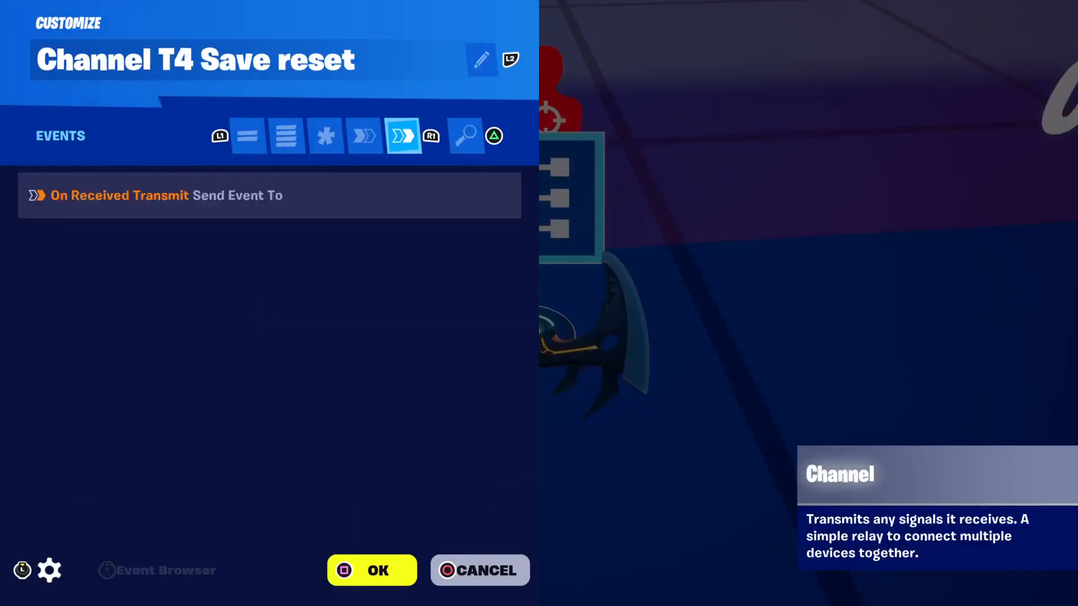
{"action": "key", "text": "e"}
{"action": "key", "text": "e"}
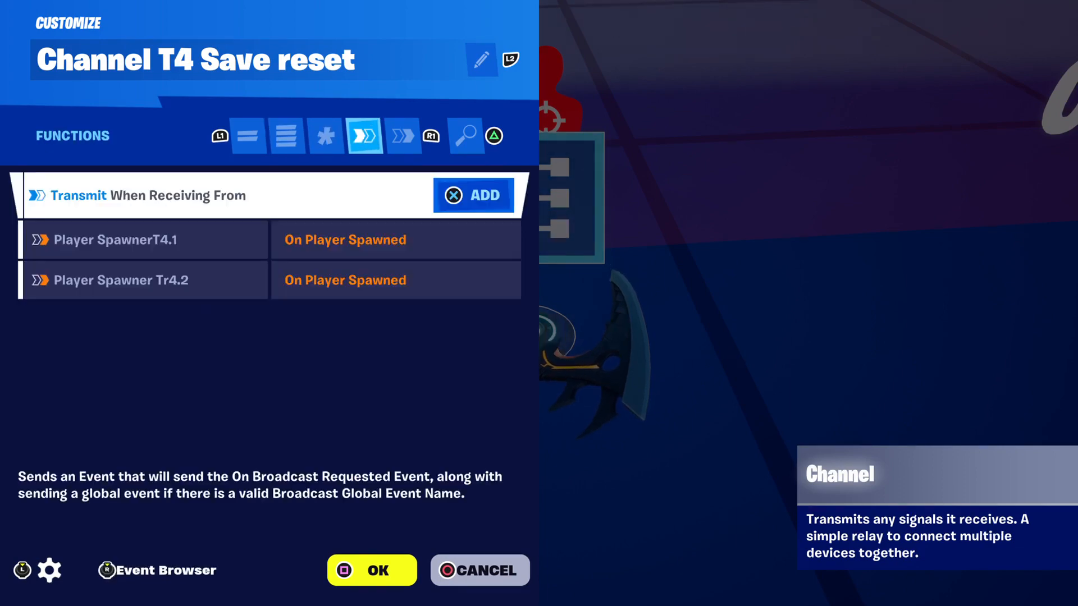
{"action": "key", "text": "Down"}
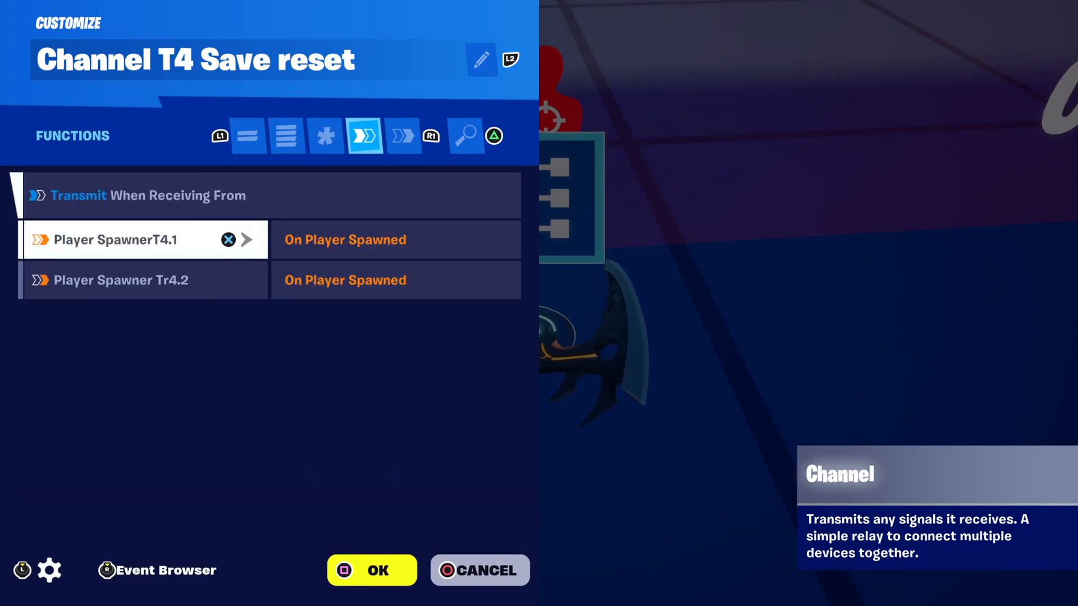
{"action": "key", "text": "Down"}
{"action": "key", "text": "Up"}
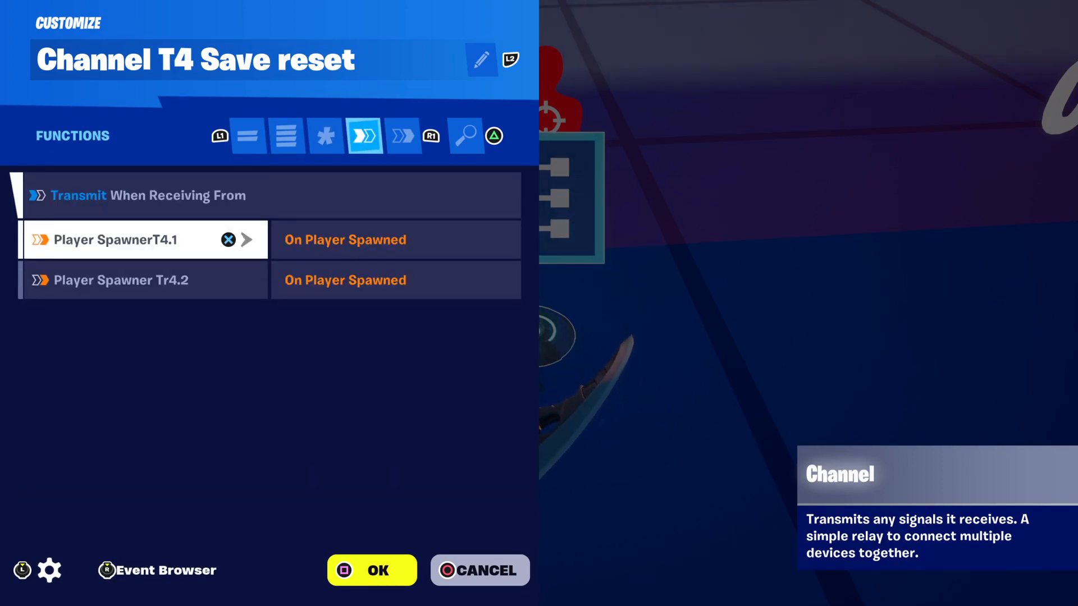
{"action": "key", "text": "Down"}
{"action": "key", "text": "Up"}
{"action": "key", "text": "Down"}
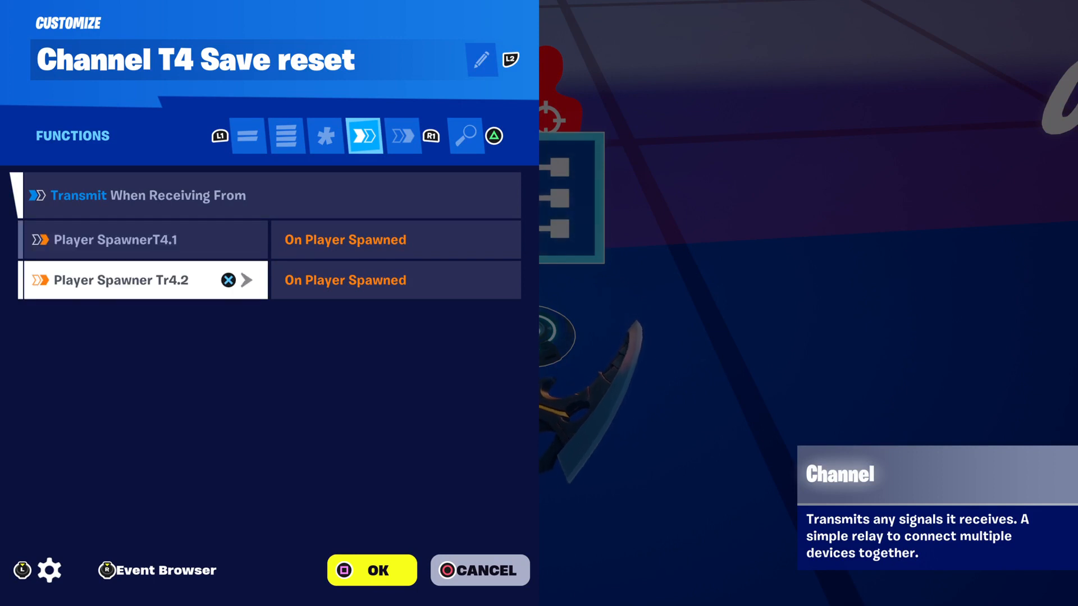
- Examine the On Received Transmit bindings of Channel T4 Save reset to Save Point T4 and Player Counter T4, and close it
{"action": "key", "text": "R1"}
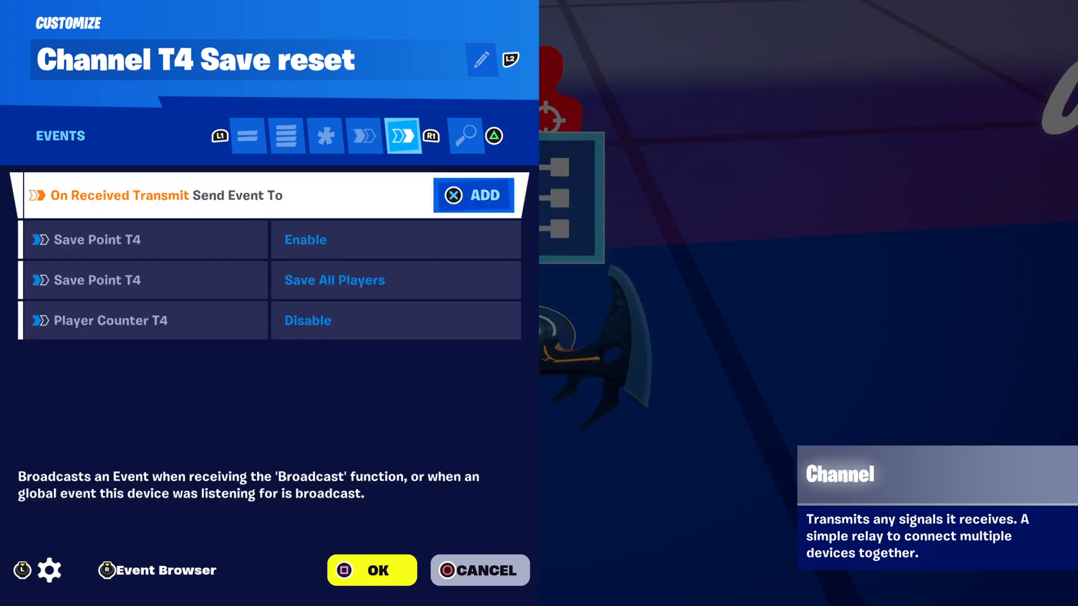
{"action": "key", "text": "Down"}
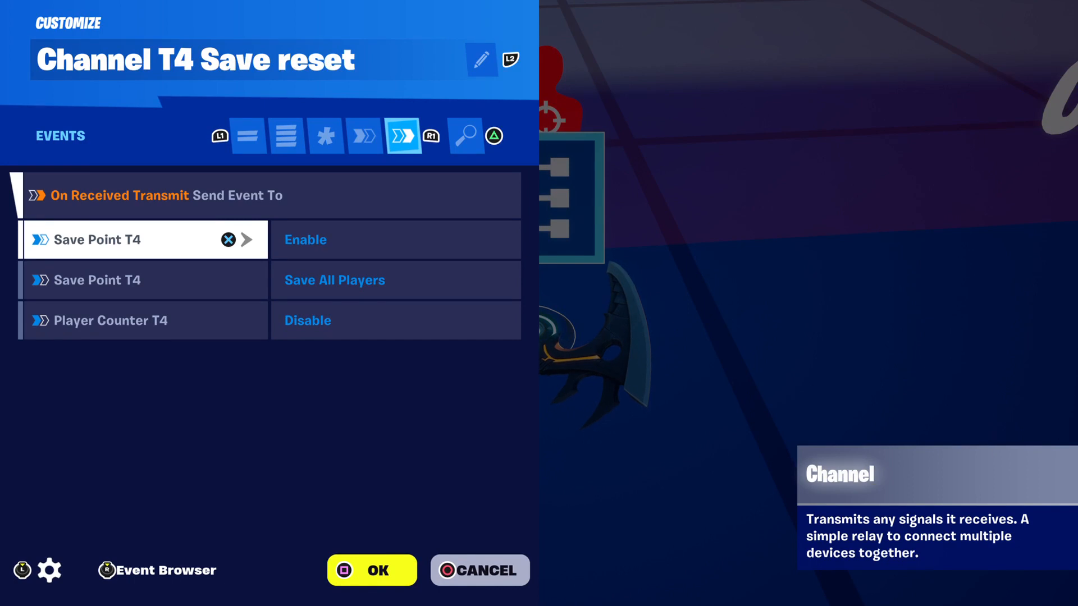
{"action": "key", "text": "Down"}
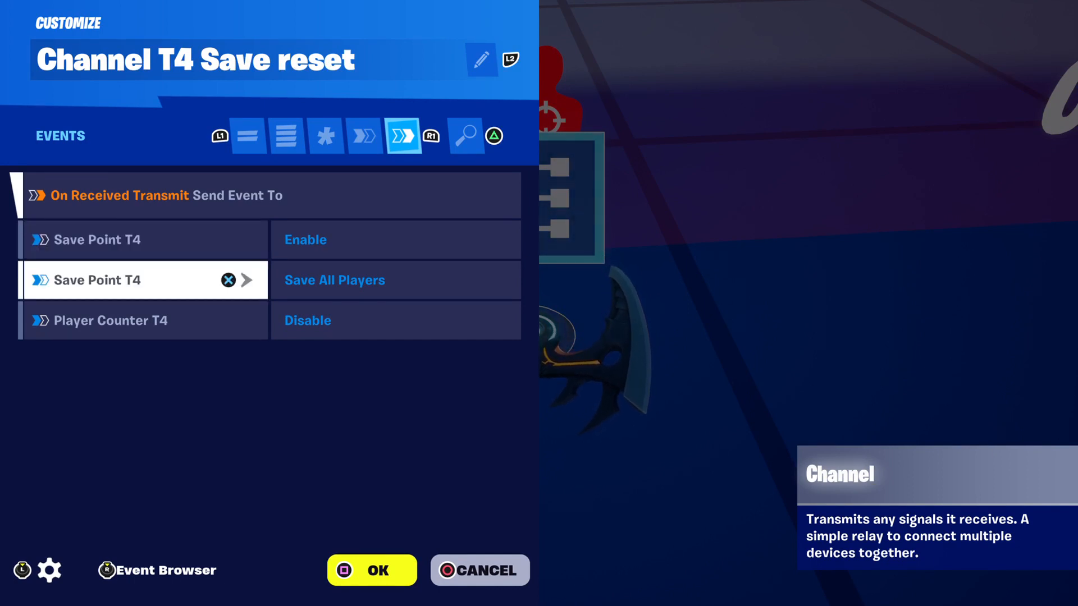
{"action": "key", "text": "Down"}
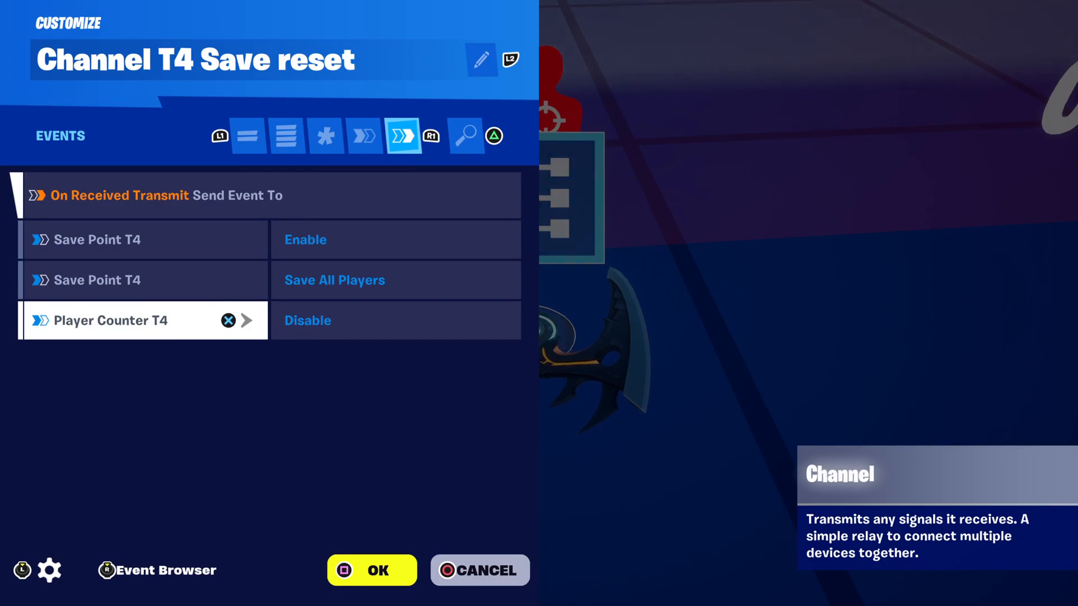
{"action": "key", "text": "Escape"}
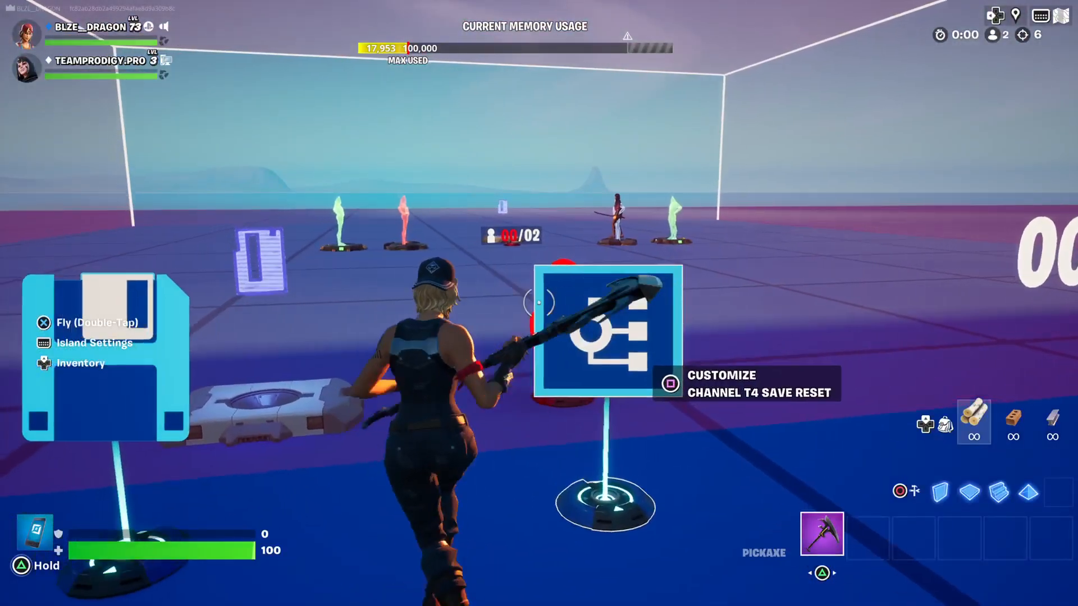
- Open Timer Device T4 and examine its duration and timer name options
{"action": "key", "text": "ctrl"}
{"action": "key", "text": "ctrl"}
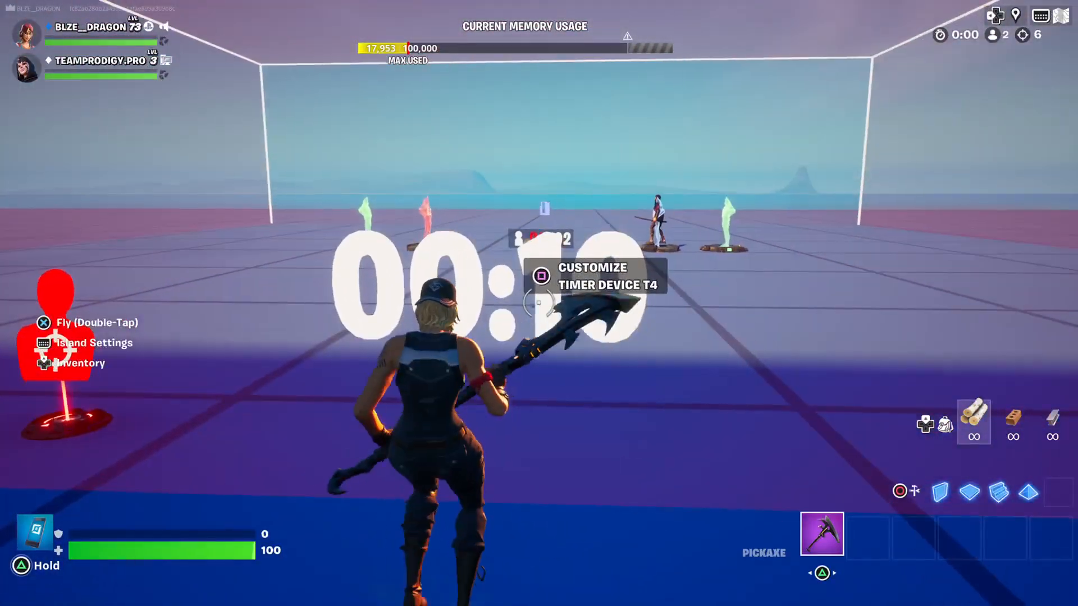
{"action": "key", "text": "e"}
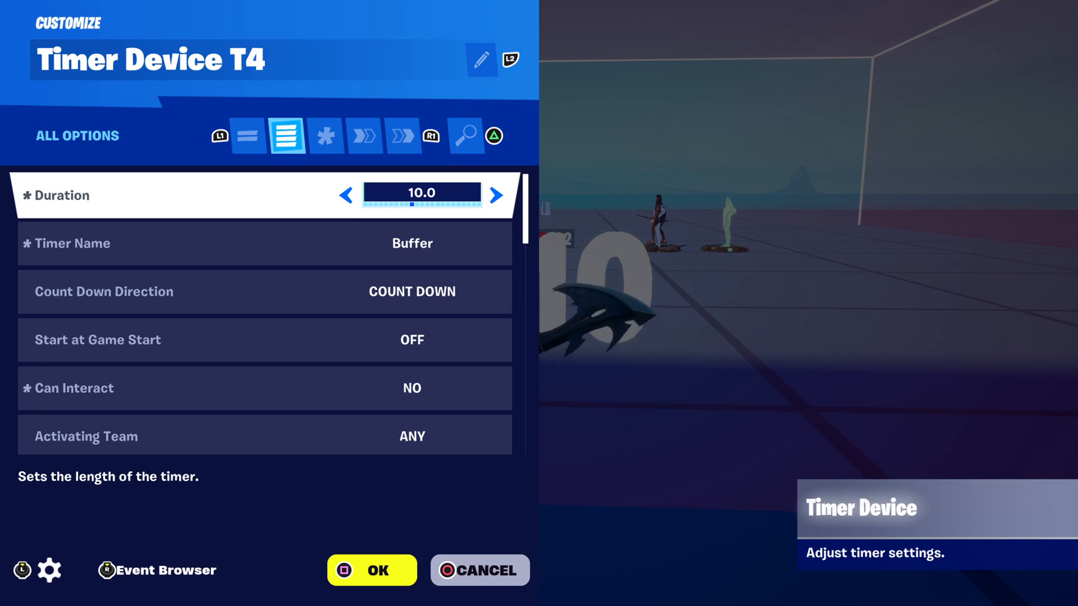
{"action": "key", "text": "Down"}
{"action": "key", "text": "Up"}
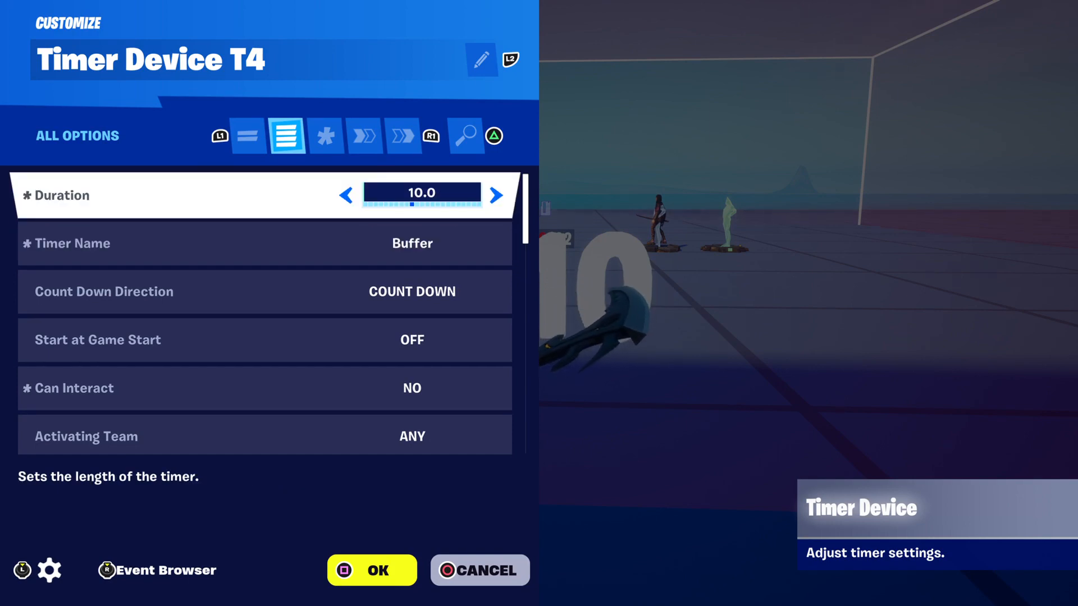
{"action": "key", "text": "Down"}
{"action": "key", "text": "Up"}
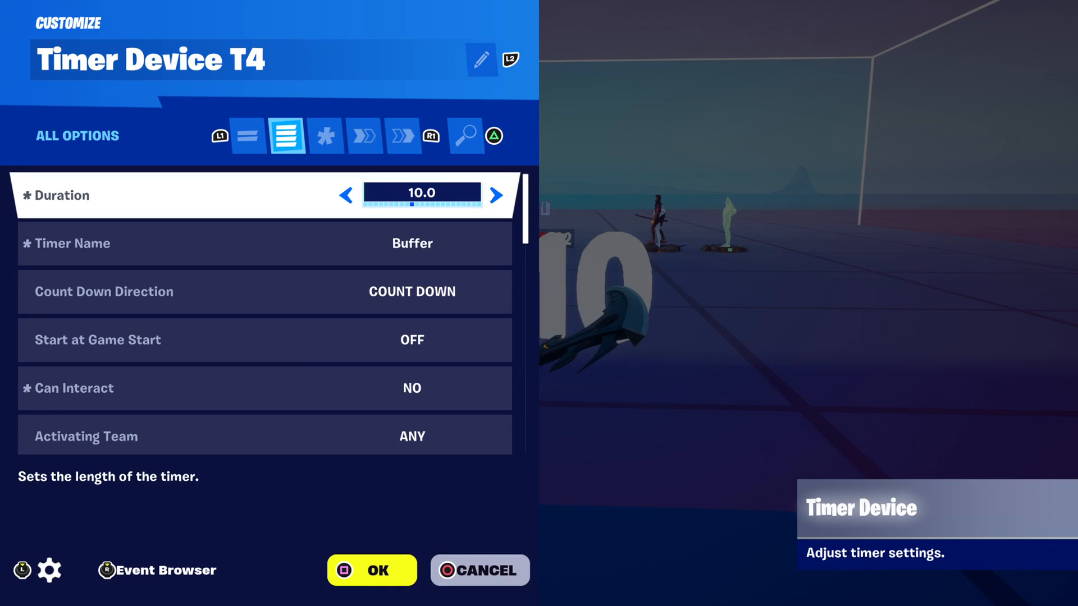
{"action": "key", "text": "Down"}
{"action": "key", "text": "Up"}
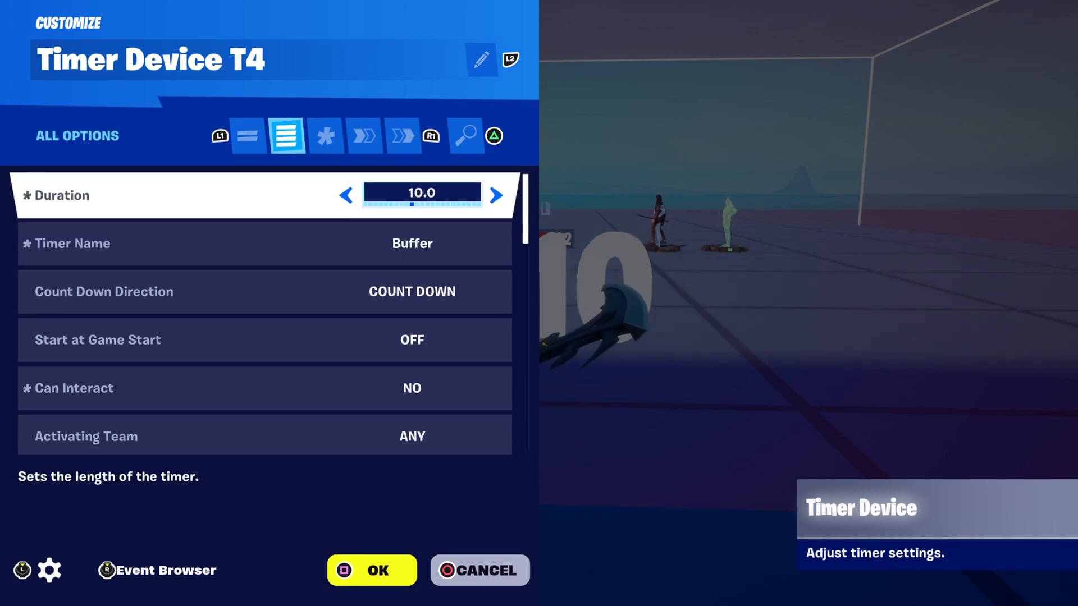
{"action": "key", "text": "Left"}
{"action": "key", "text": "Right"}
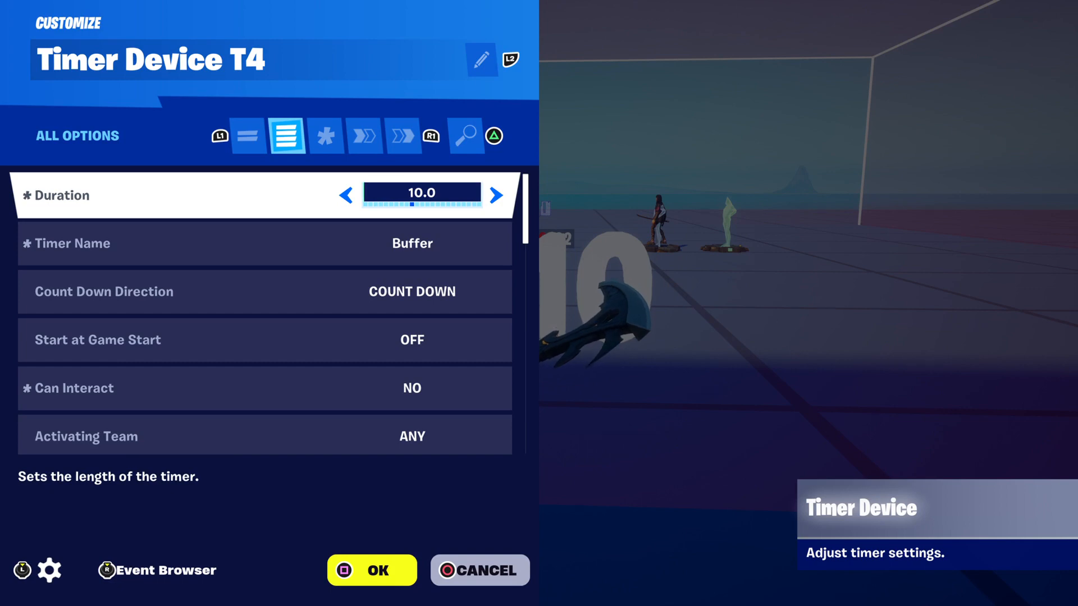
- Examine Timer Device T4's options from Count Down Direction through Completion Behavior and Visible During Game
{"action": "key", "text": "Down"}
{"action": "key", "text": "Down"}
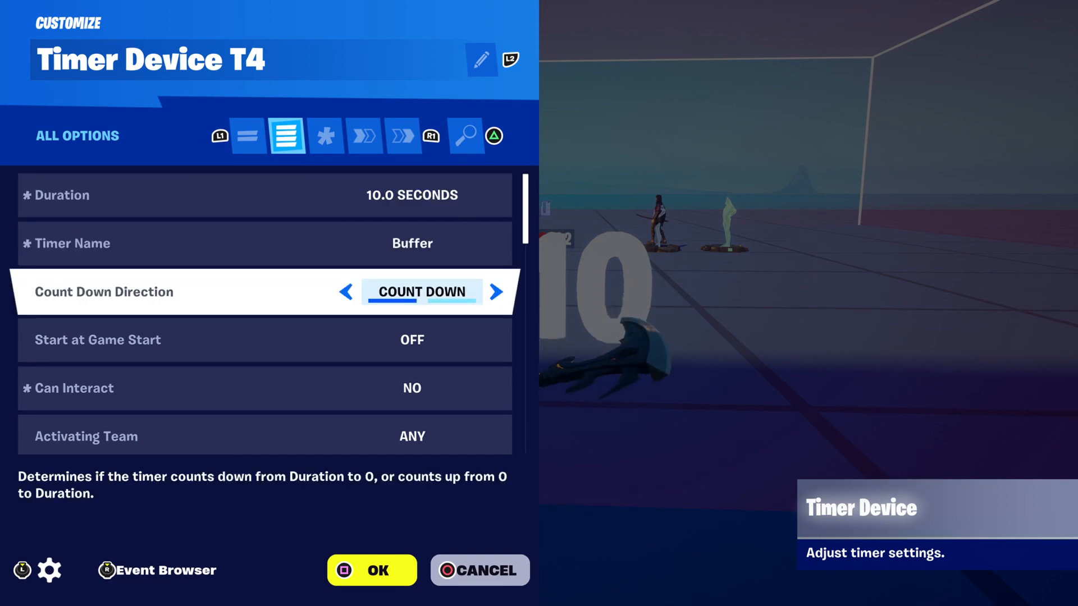
{"action": "key", "text": "Down"}
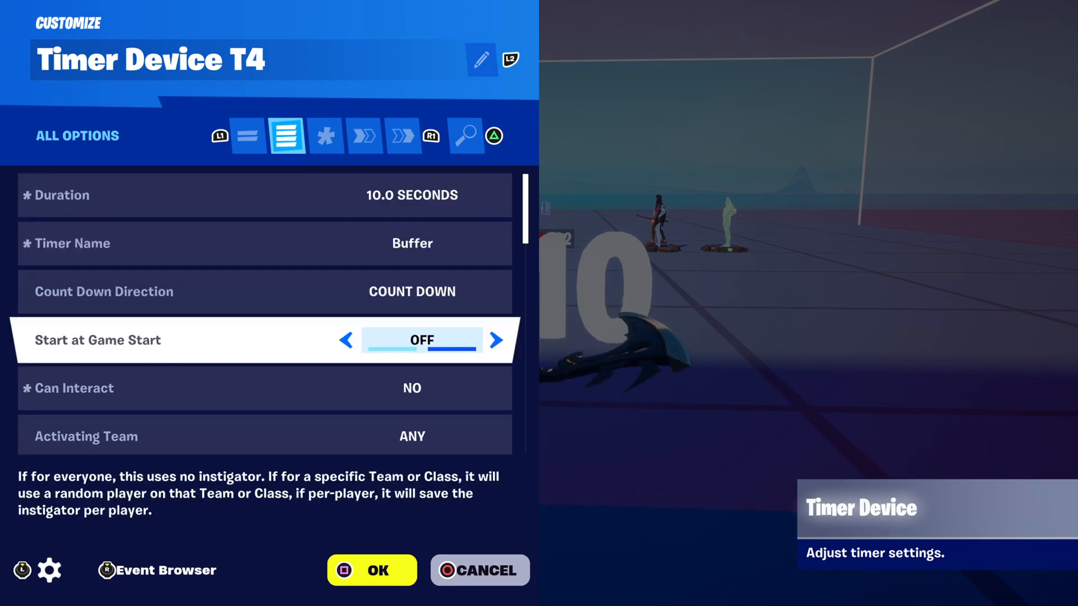
{"action": "key", "text": "Down"}
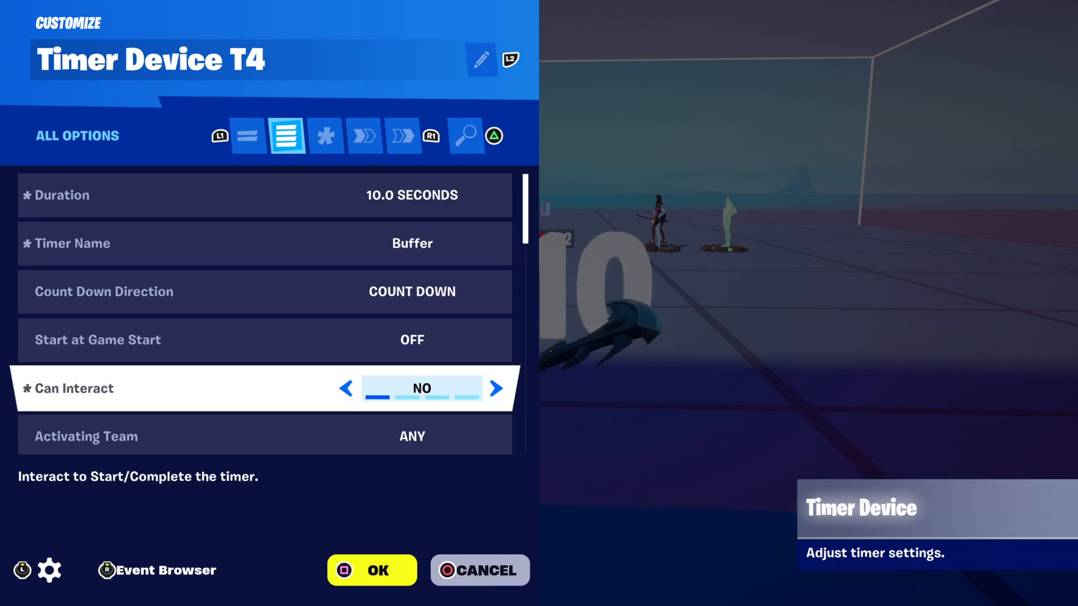
{"action": "key", "text": "Down"}
{"action": "key", "text": "Down"}
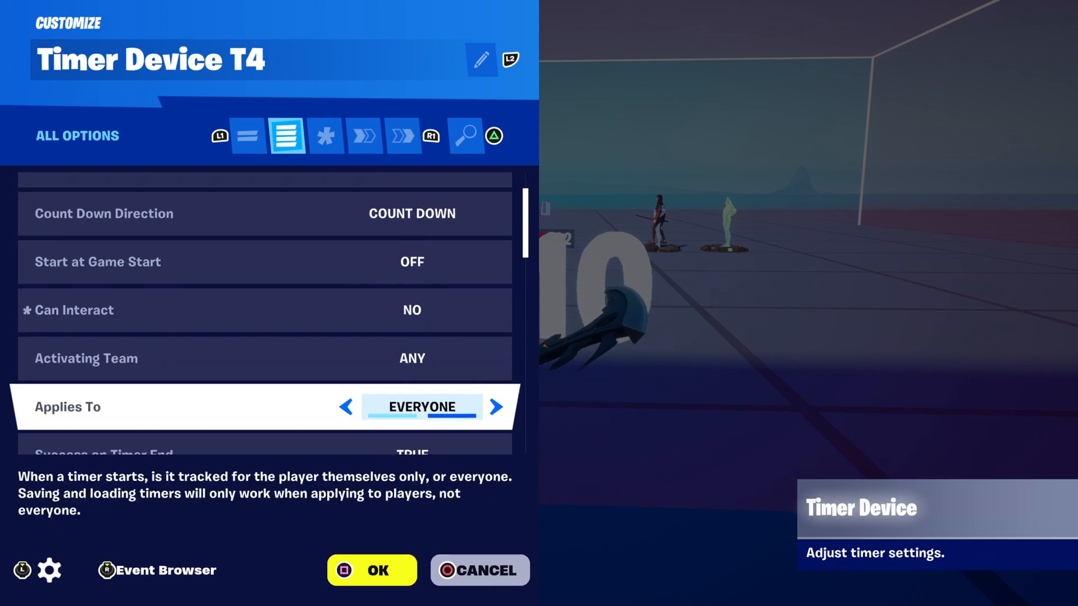
{"action": "key", "text": "Down"}
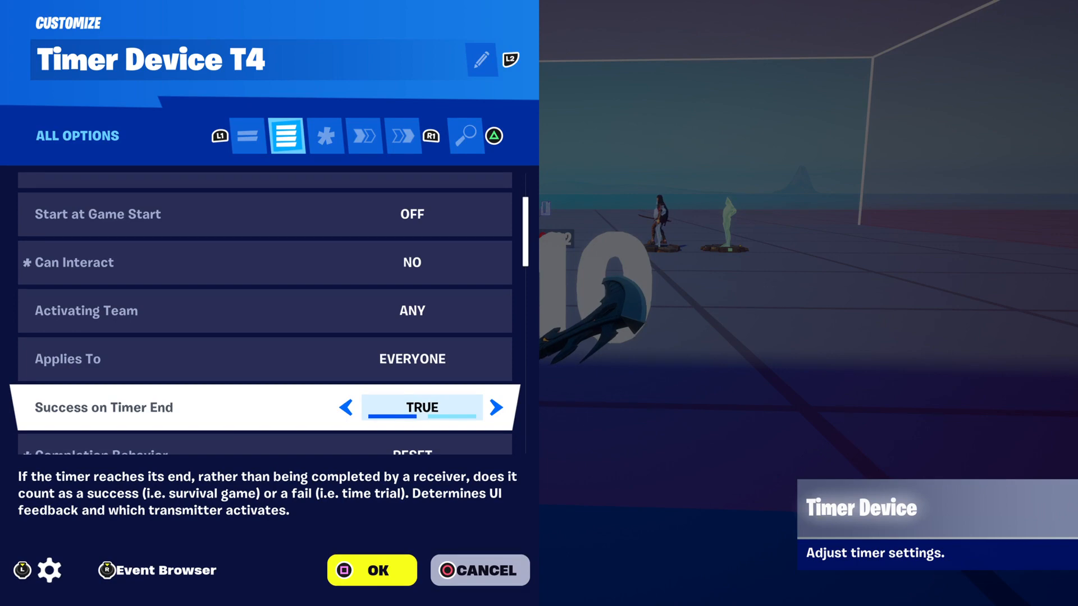
{"action": "key", "text": "Down"}
{"action": "key", "text": "Down"}
{"action": "key", "text": "Up"}
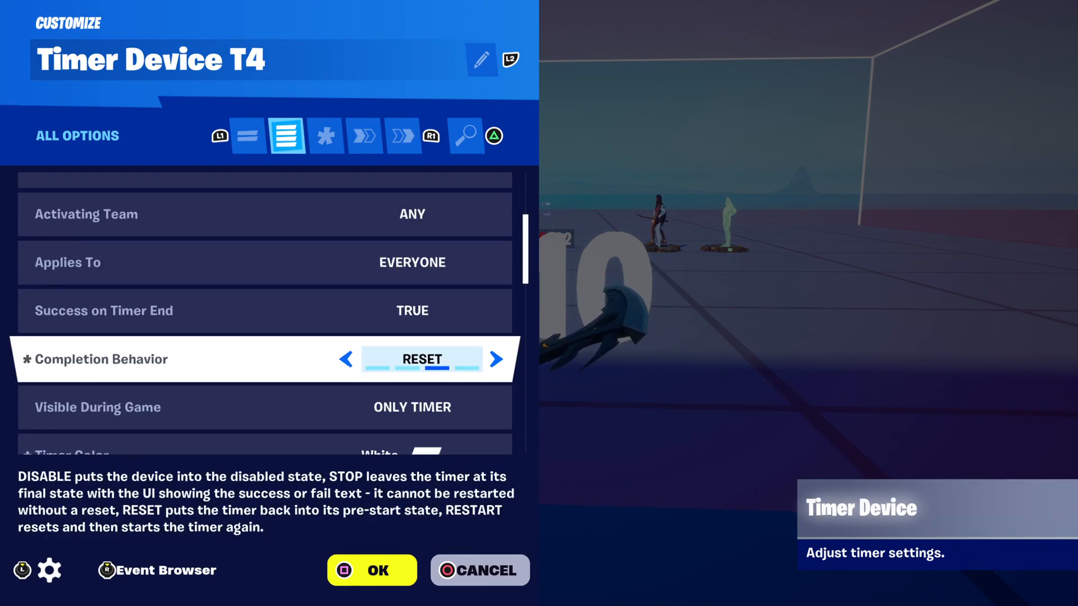
{"action": "key", "text": "Down"}
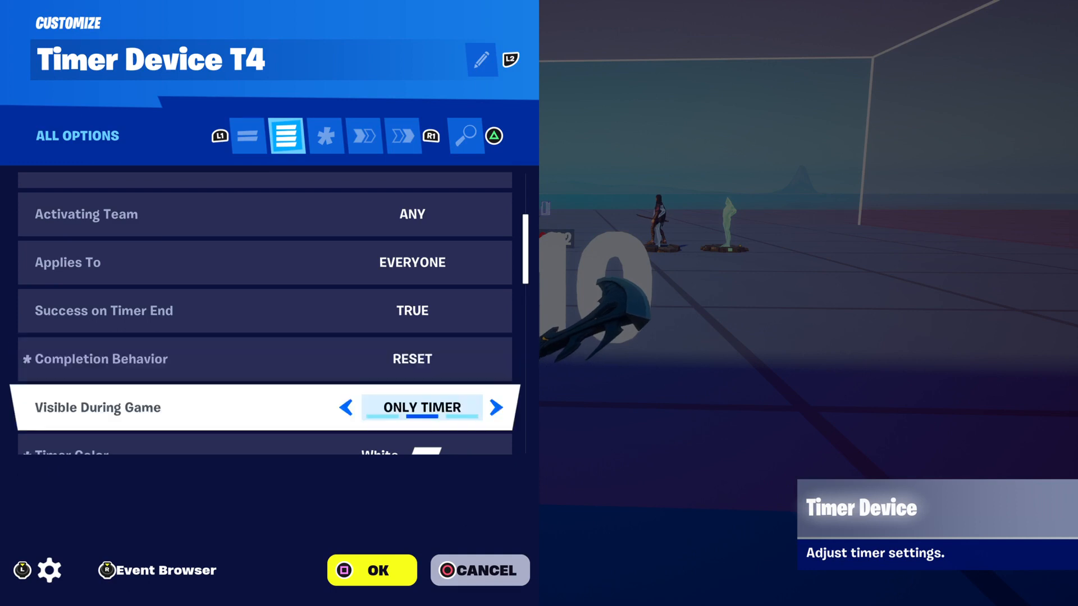
{"action": "key", "text": "Down"}
{"action": "key", "text": "Up"}
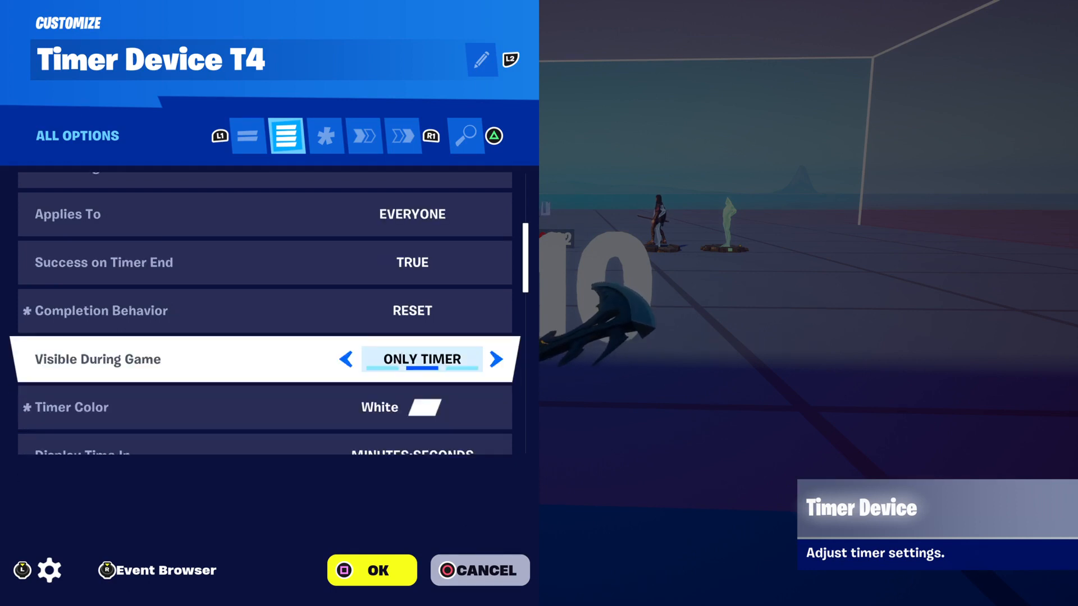
- Try the Hidden setting for the timer's Visible During Game option and return it to Only Timer
{"action": "key", "text": "Right"}
{"action": "key", "text": "Left"}
{"action": "key", "text": "Left"}
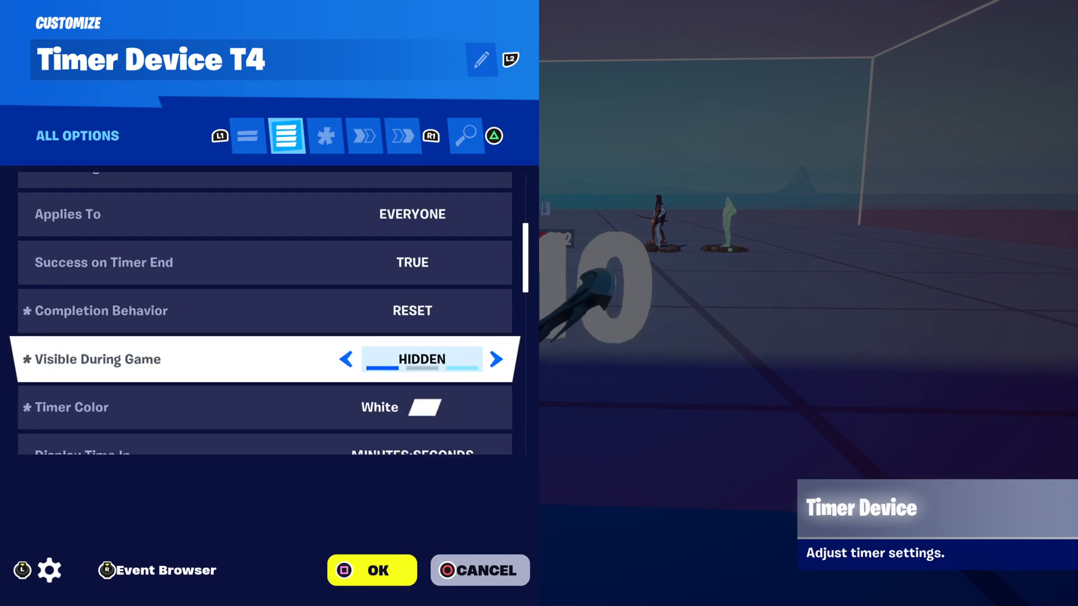
{"action": "key", "text": "Right"}
{"action": "key", "text": "Left"}
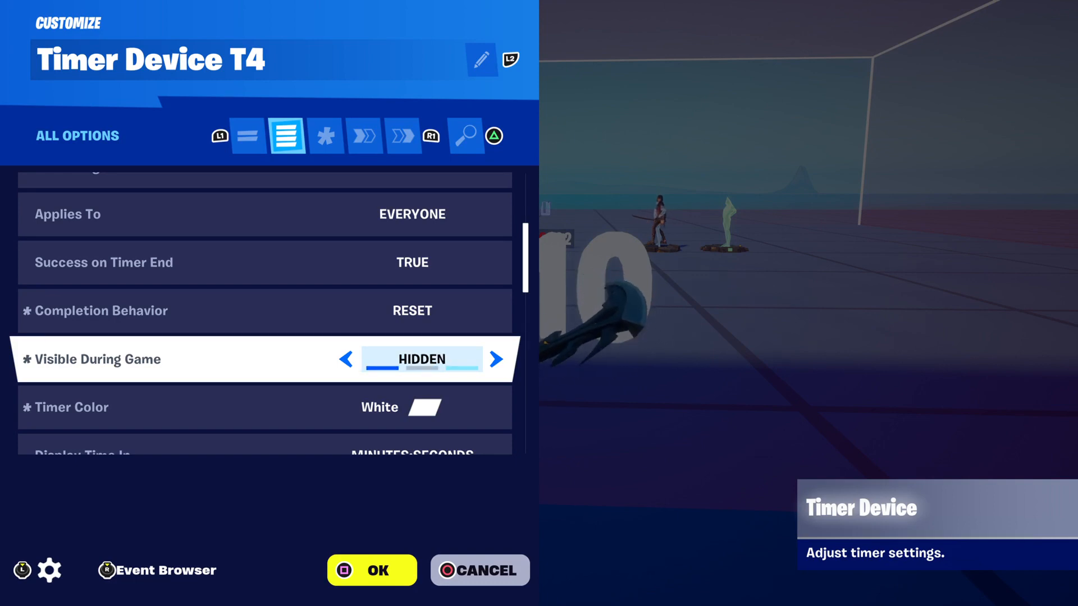
{"action": "key", "text": "Down"}
{"action": "key", "text": "Up"}
{"action": "key", "text": "Right"}
- Examine the timer's color, time display, status text, score value and Show on HUD options
{"action": "key", "text": "Down"}
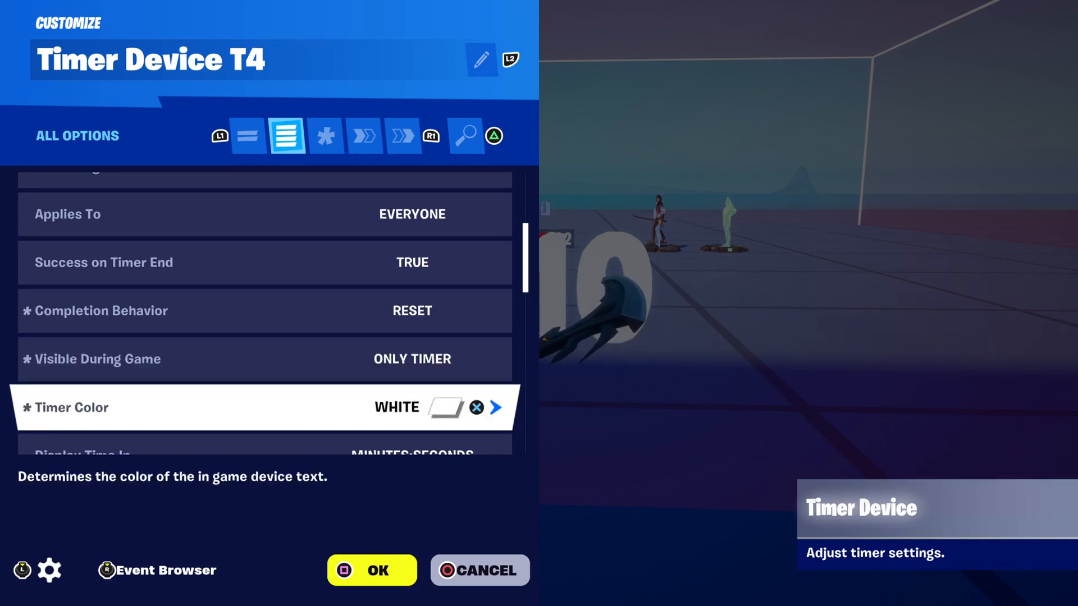
{"action": "key", "text": "Down"}
{"action": "key", "text": "Down"}
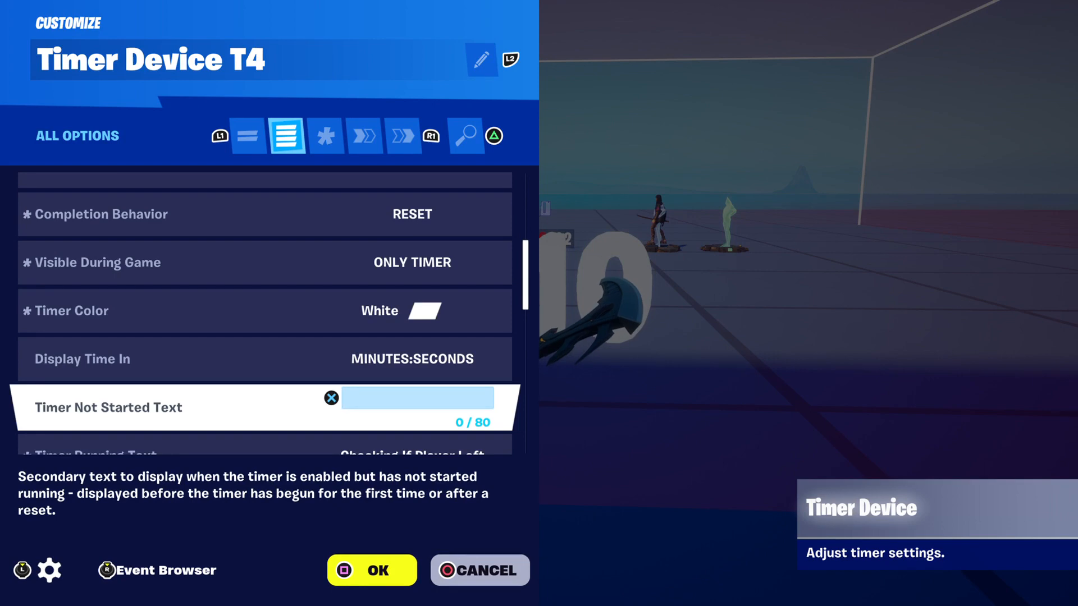
{"action": "key", "text": "Down"}
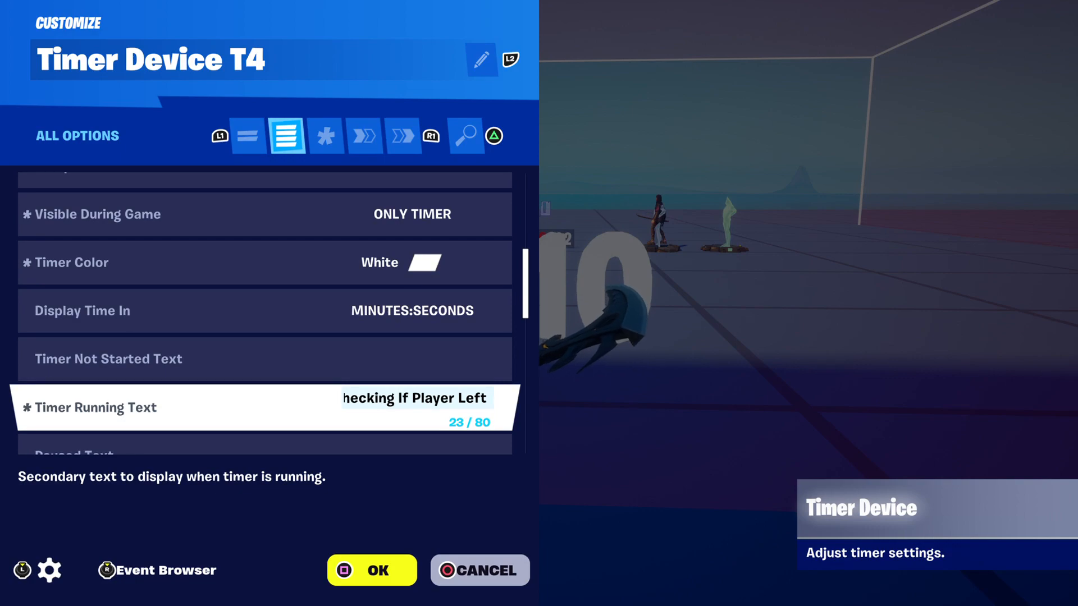
{"action": "key", "text": "Escape"}
{"action": "key", "text": "e"}
{"action": "key", "text": "Down"}
{"action": "key", "text": "Down"}
{"action": "key", "text": "Down"}
{"action": "key", "text": "Down"}
{"action": "key", "text": "Down"}
{"action": "key", "text": "Down"}
{"action": "key", "text": "Down"}
{"action": "key", "text": "Down"}
{"action": "key", "text": "Down"}
{"action": "key", "text": "Down"}
{"action": "key", "text": "Down"}
{"action": "key", "text": "Down"}
{"action": "key", "text": "Down"}
{"action": "key", "text": "Down"}
{"action": "key", "text": "Down"}
{"action": "key", "text": "Down"}
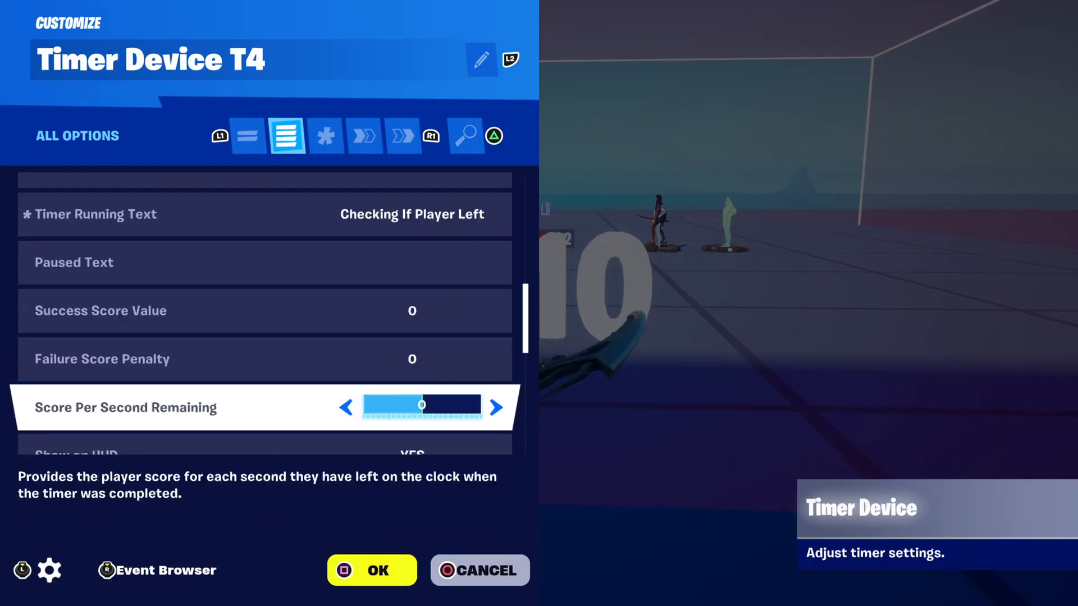
{"action": "key", "text": "Up"}
{"action": "key", "text": "Down"}
{"action": "key", "text": "Down"}
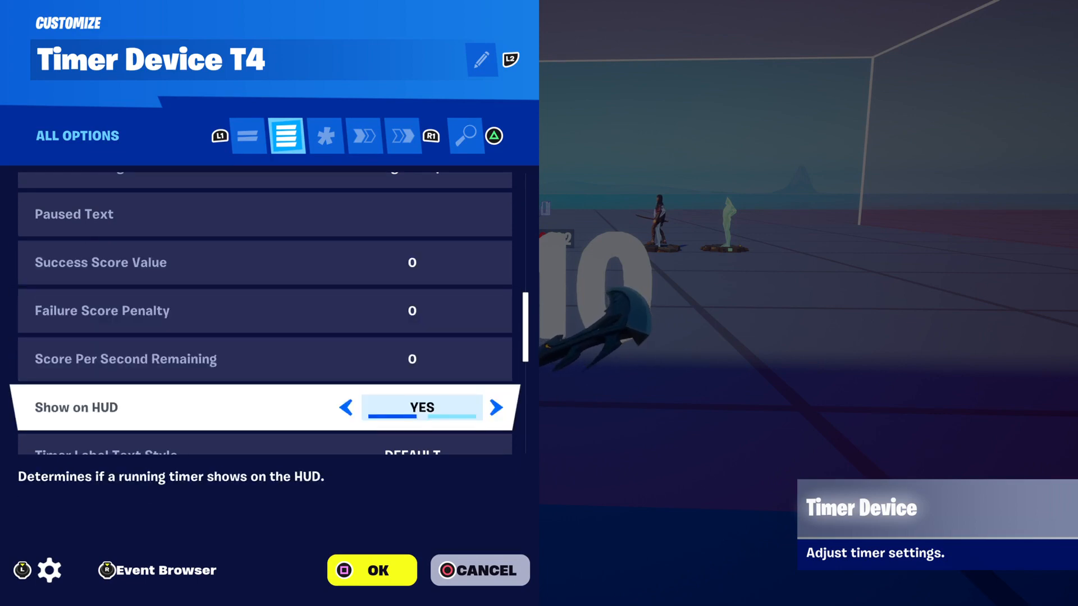
- Examine the timer's remaining options, from Timer Label Text Style through Audio Effects and lap time to Activating Class
{"action": "key", "text": "Down"}
{"action": "key", "text": "Down"}
{"action": "key", "text": "Down"}
{"action": "key", "text": "Down"}
{"action": "key", "text": "Down"}
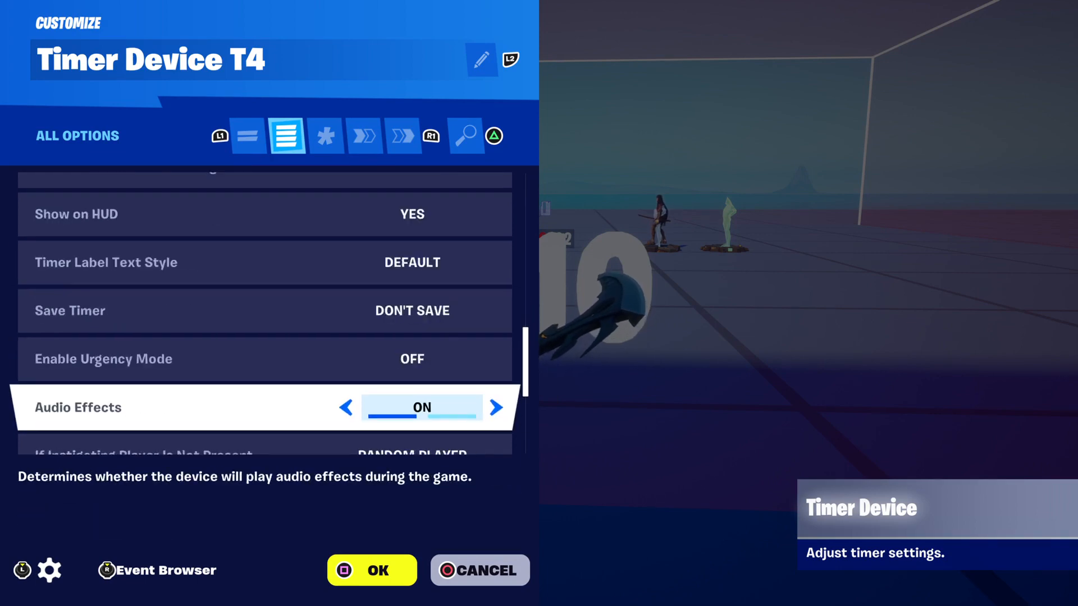
{"action": "key", "text": "Down"}
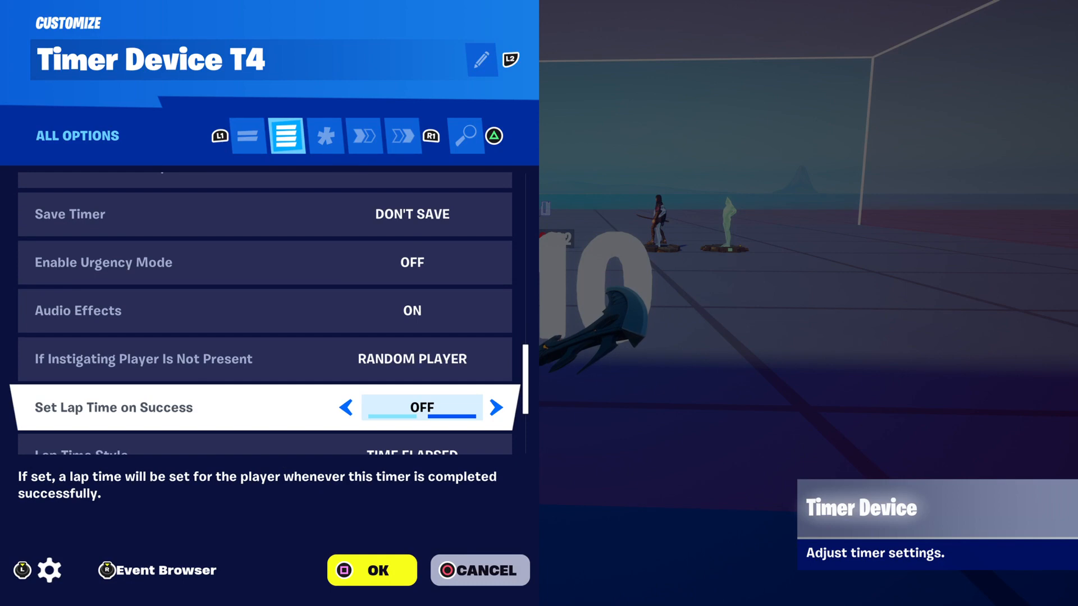
{"action": "key", "text": "Down"}
{"action": "key", "text": "Down"}
{"action": "key", "text": "Down"}
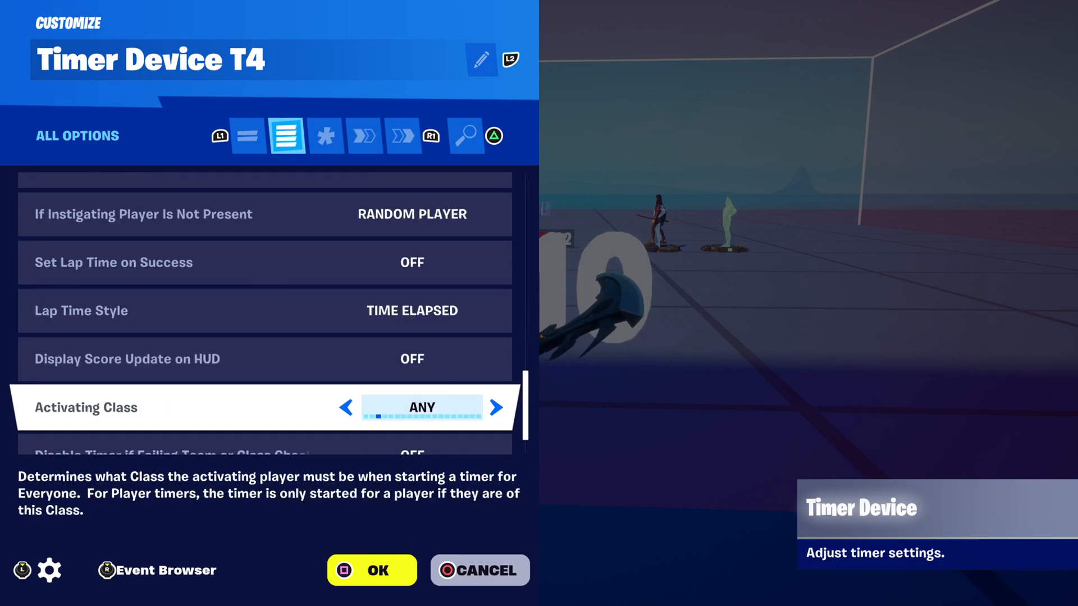
{"action": "key", "text": "Down"}
{"action": "key", "text": "Down"}
- Examine Timer Device T4's Start and Reset function bindings from Elimination ManagerT4 and Player Counter T4
{"action": "key", "text": "R1"}
{"action": "key", "text": "R1"}
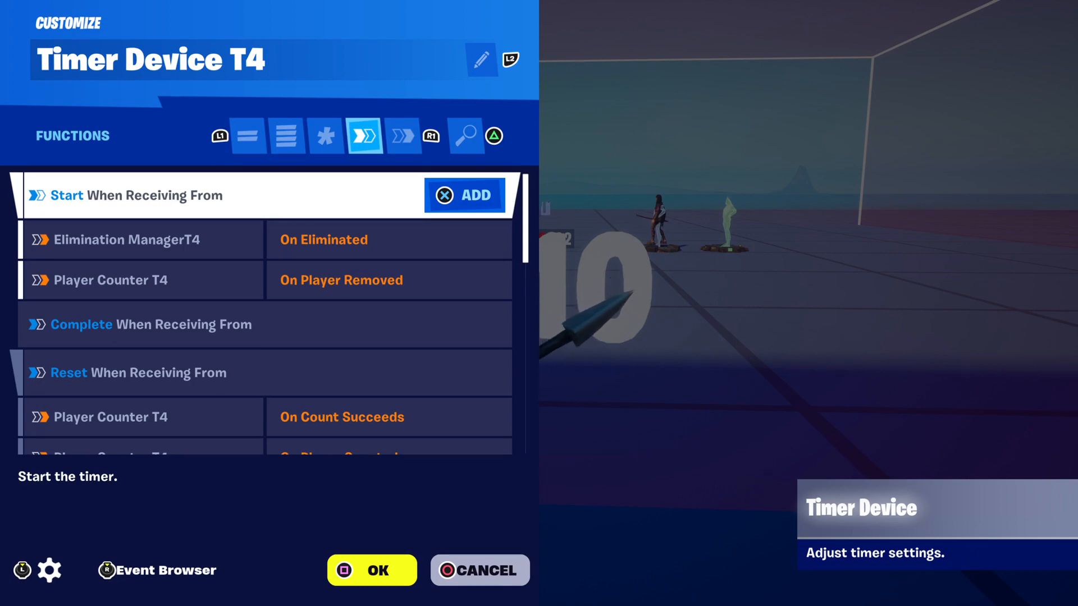
{"action": "key", "text": "Down"}
{"action": "key", "text": "Down"}
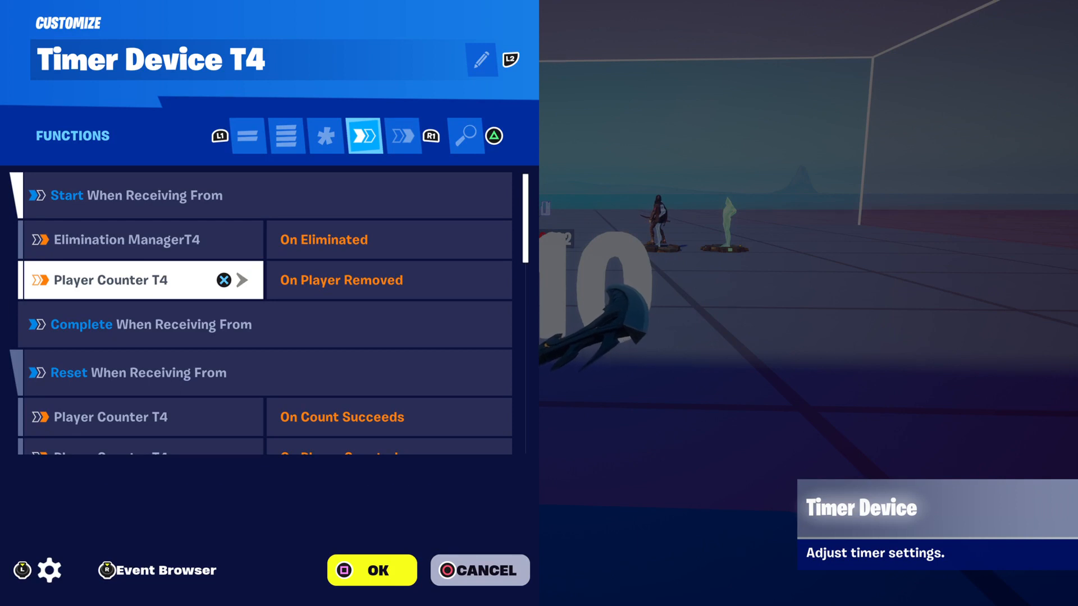
{"action": "key", "text": "Down"}
{"action": "key", "text": "Down"}
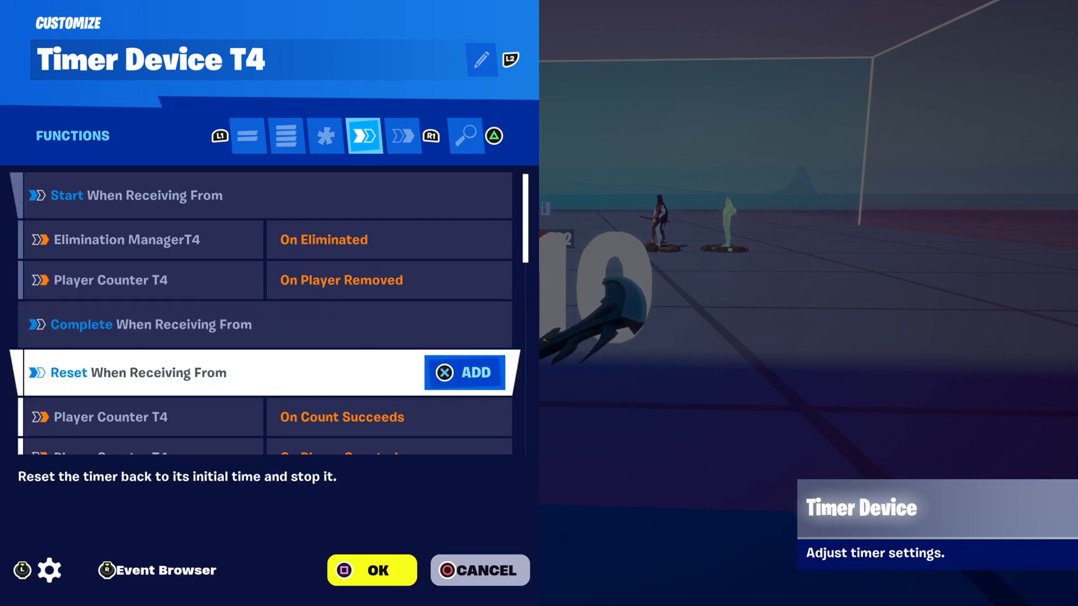
{"action": "key", "text": "Down"}
{"action": "key", "text": "Down"}
{"action": "key", "text": "Up"}
{"action": "key", "text": "Down"}
{"action": "key", "text": "Down"}
{"action": "key", "text": "Up"}
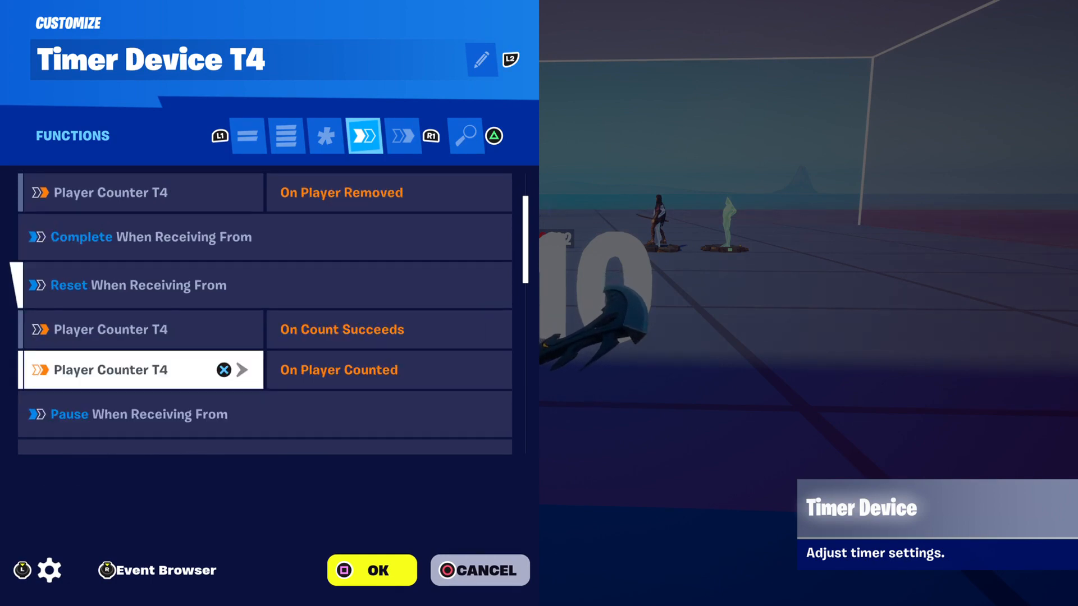
- Check the rest of Timer Device T4's functions, from Pause onward, for bindings
{"action": "key", "text": "Down"}
{"action": "key", "text": "Down"}
{"action": "key", "text": "Down"}
{"action": "key", "text": "Down"}
{"action": "key", "text": "Down"}
{"action": "key", "text": "Down"}
{"action": "key", "text": "Down"}
{"action": "key", "text": "Down"}
{"action": "key", "text": "Down"}
{"action": "key", "text": "Down"}
{"action": "key", "text": "Down"}
{"action": "key", "text": "Down"}
{"action": "key", "text": "Down"}
{"action": "key", "text": "Down"}
{"action": "key", "text": "Down"}
{"action": "key", "text": "Down"}
{"action": "key", "text": "Down"}
- Examine Timer Device T4's On Success bindings to Save Point T4, Player Counter T4 and Score Manager TDsply, check its other events, and close it
{"action": "key", "text": "e"}
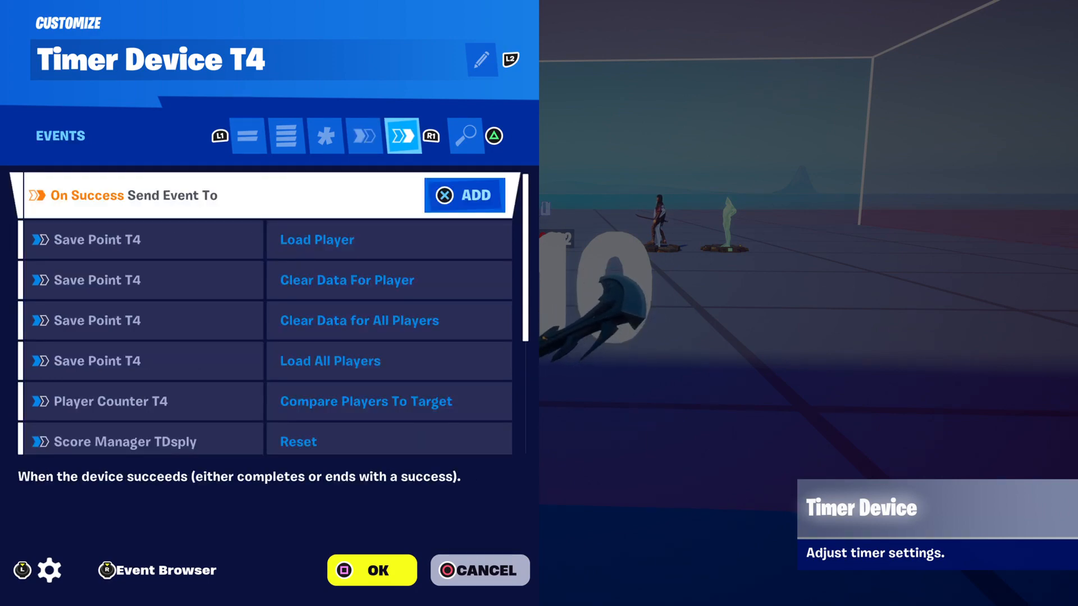
{"action": "key", "text": "Down"}
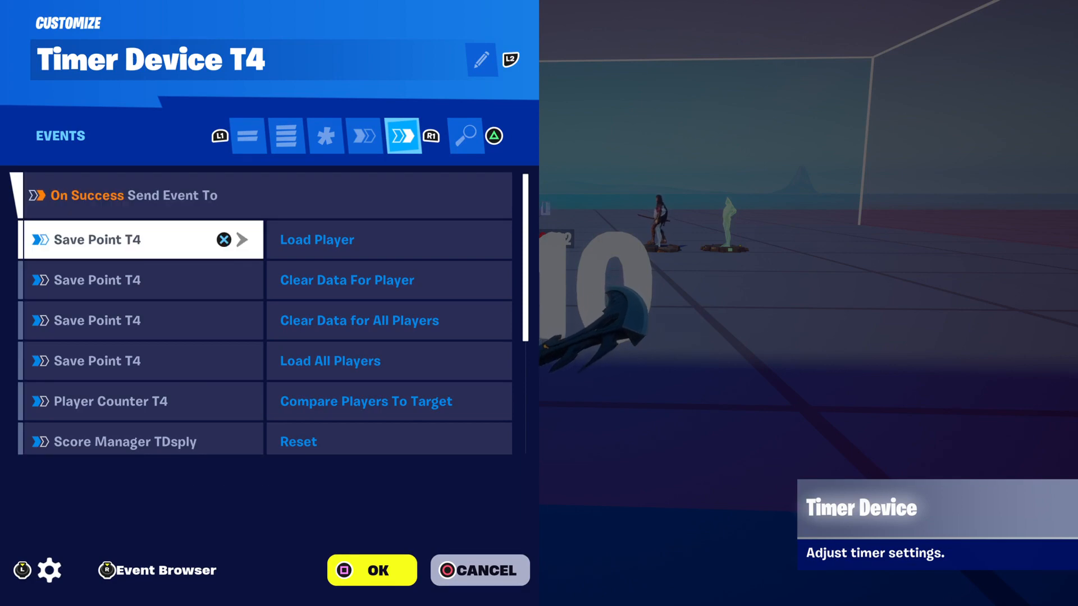
{"action": "key", "text": "Down"}
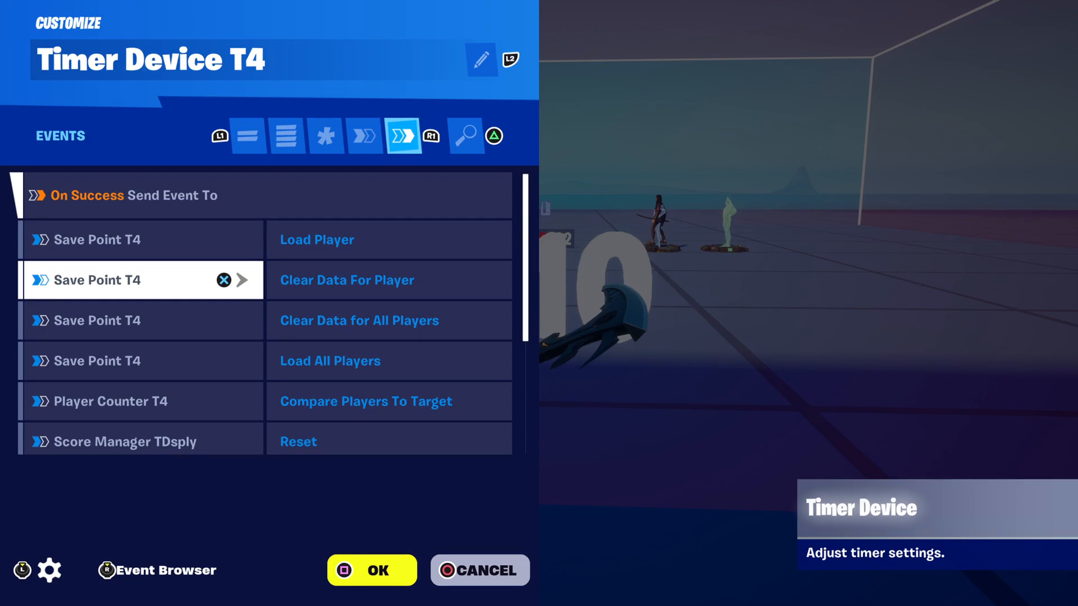
{"action": "key", "text": "Down"}
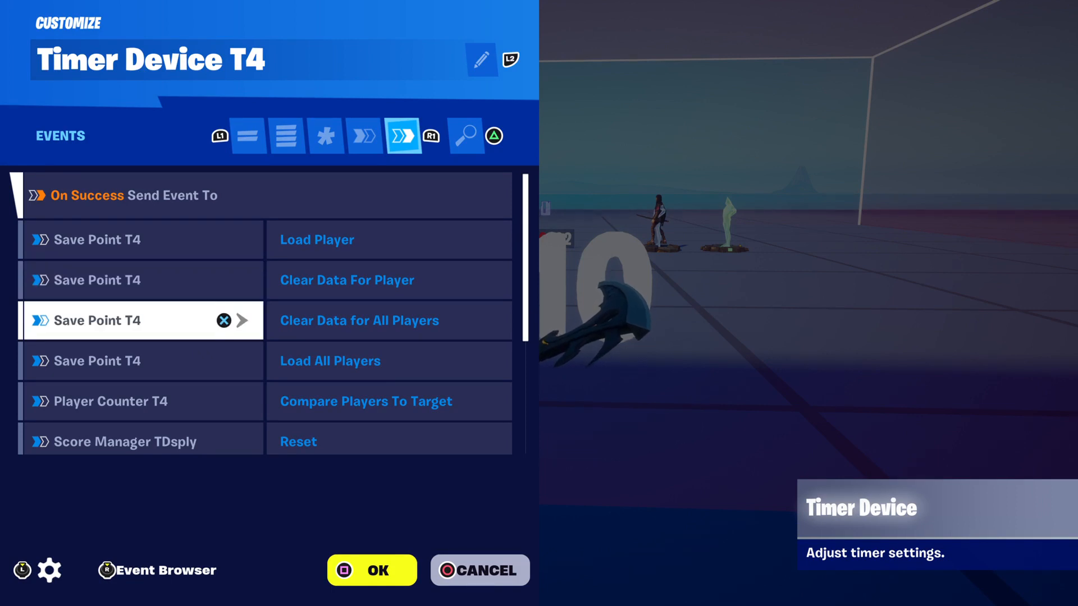
{"action": "key", "text": "Down"}
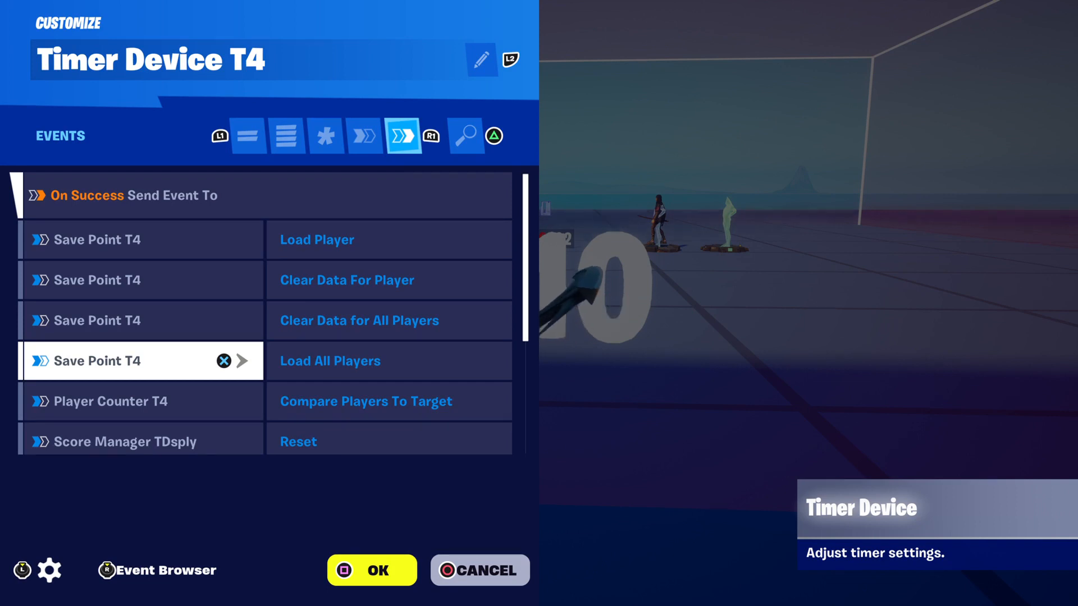
{"action": "key", "text": "Down"}
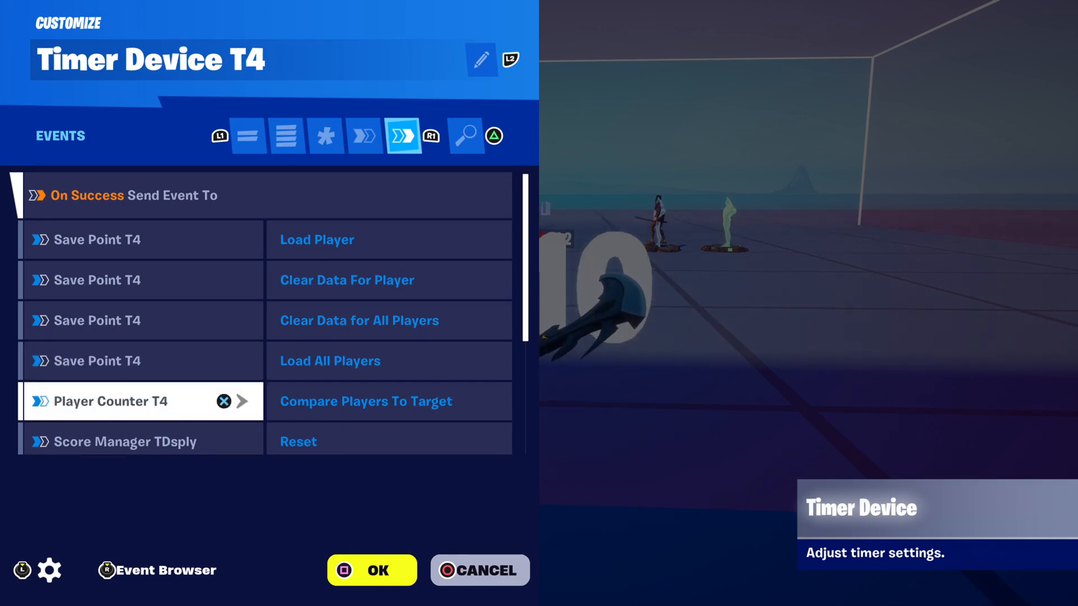
{"action": "key", "text": "Down"}
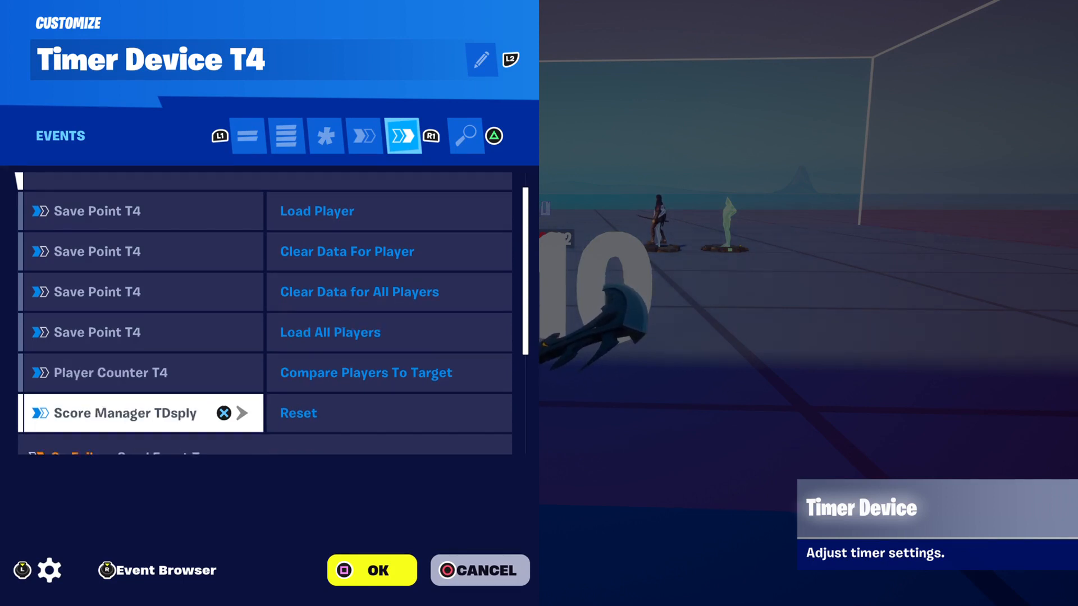
{"action": "key", "text": "Down"}
{"action": "key", "text": "Down"}
{"action": "key", "text": "Down"}
{"action": "key", "text": "Down"}
{"action": "key", "text": "Down"}
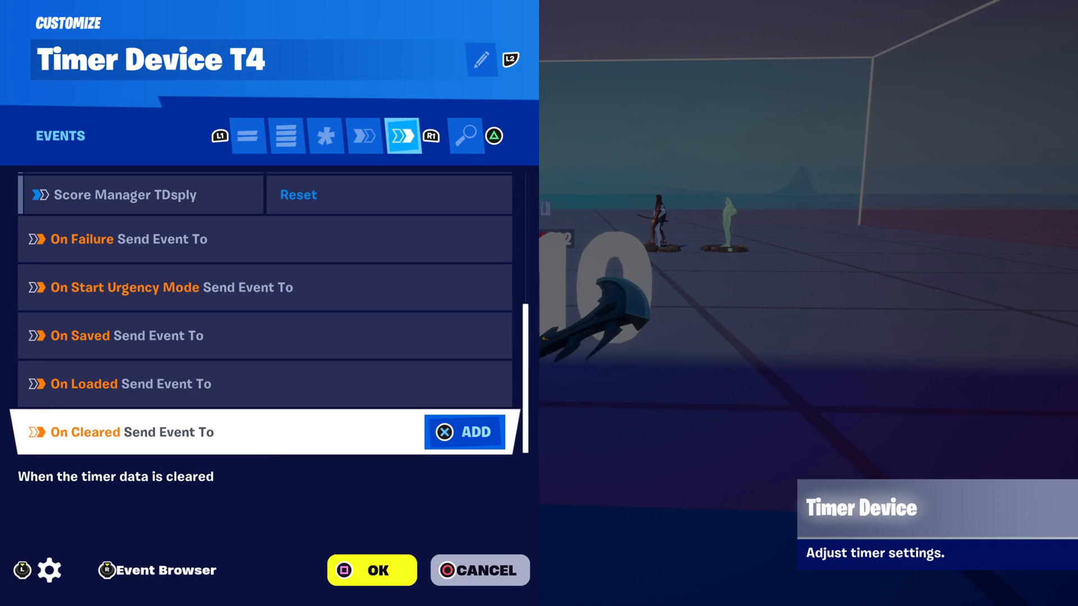
{"action": "key", "text": "Escape"}
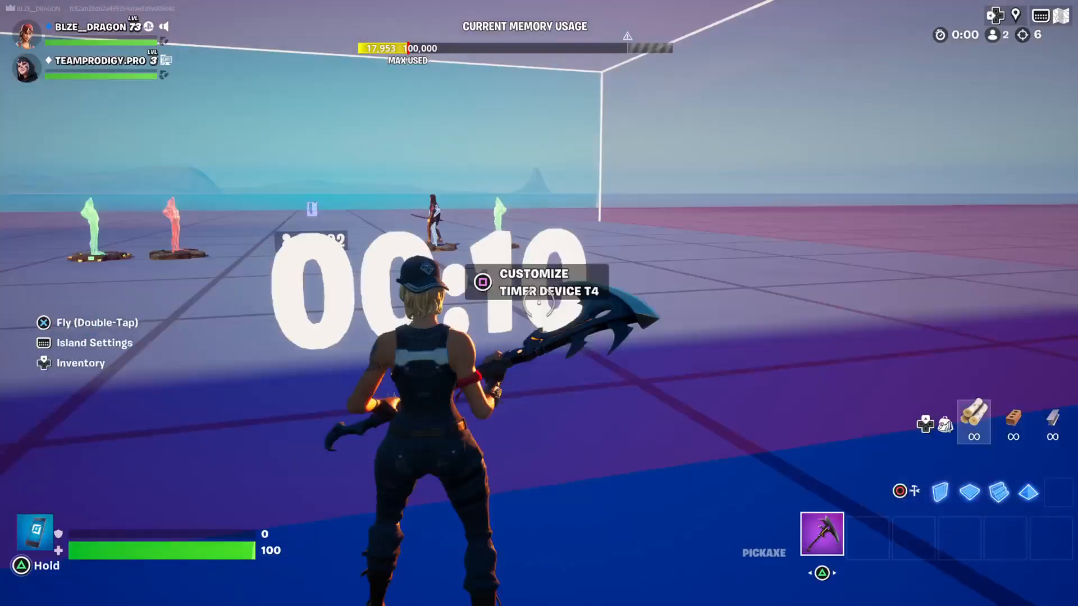